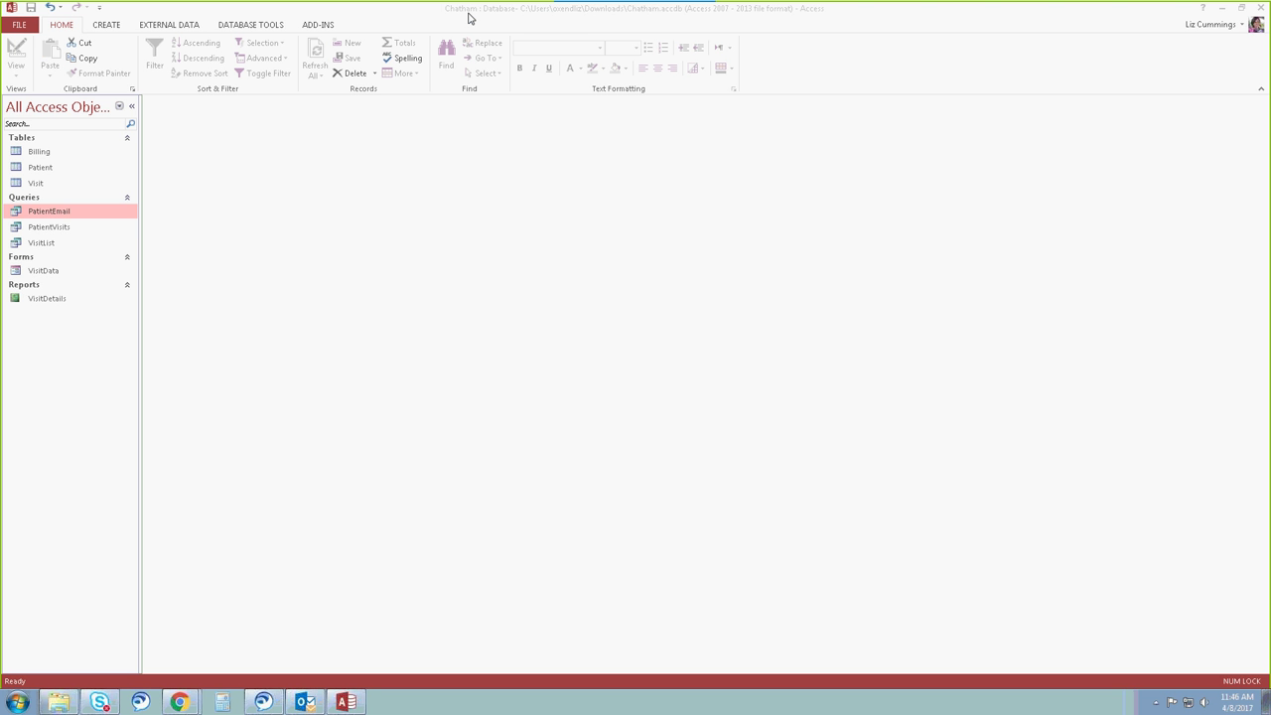
Create a new query in Design view based on the Patient and Visit tables
{"action": "left_click", "coordinate": [110, 29]}
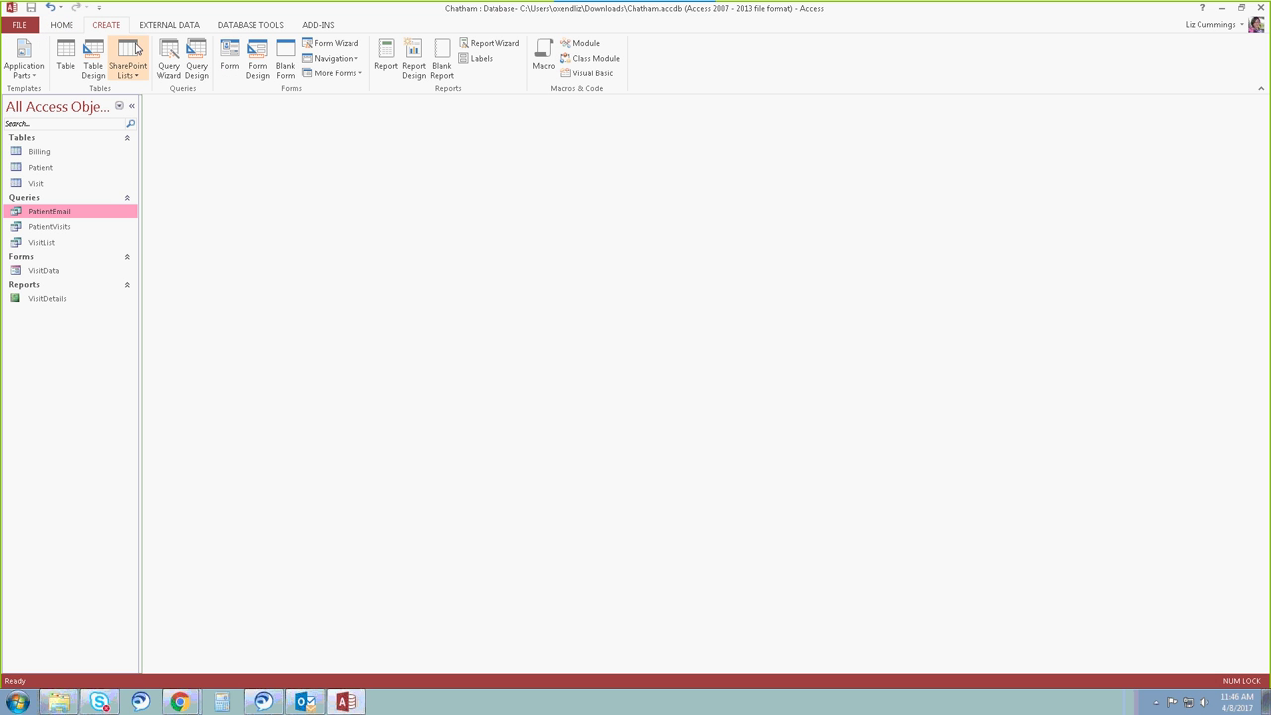
{"action": "left_click", "coordinate": [201, 61]}
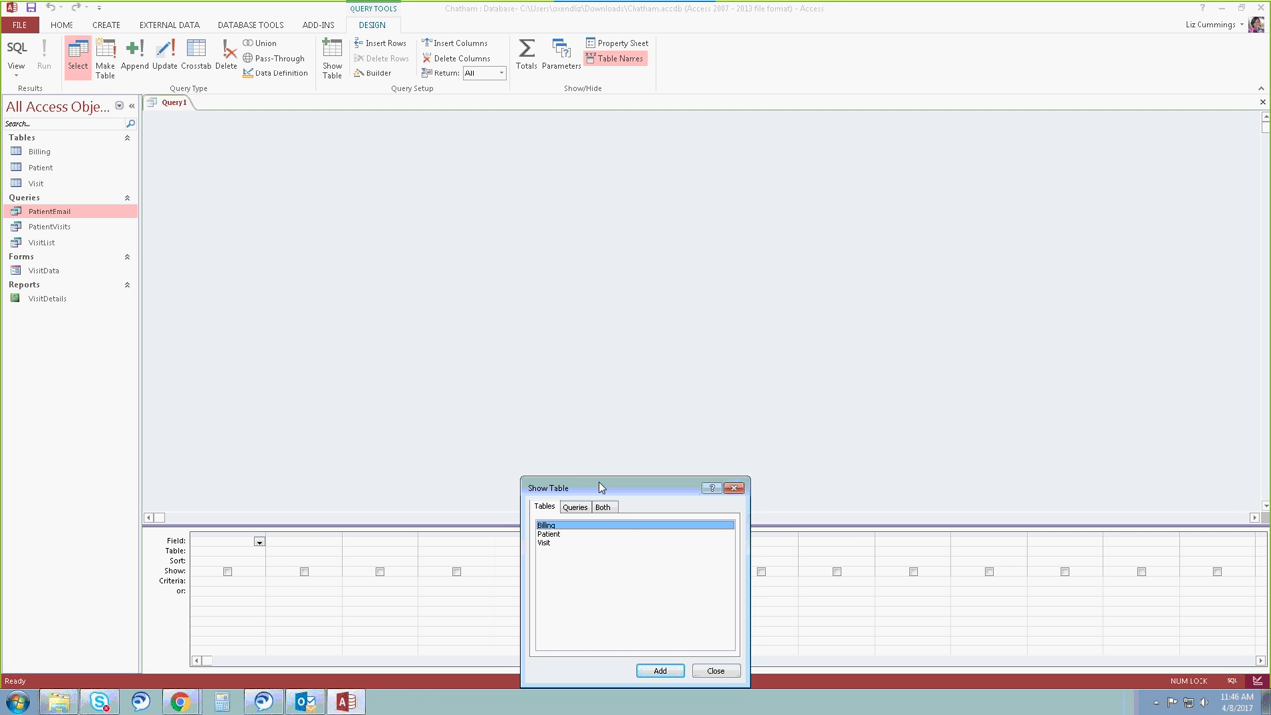
{"action": "left_click_drag", "start_coordinate": [600, 488], "coordinate": [524, 191]}
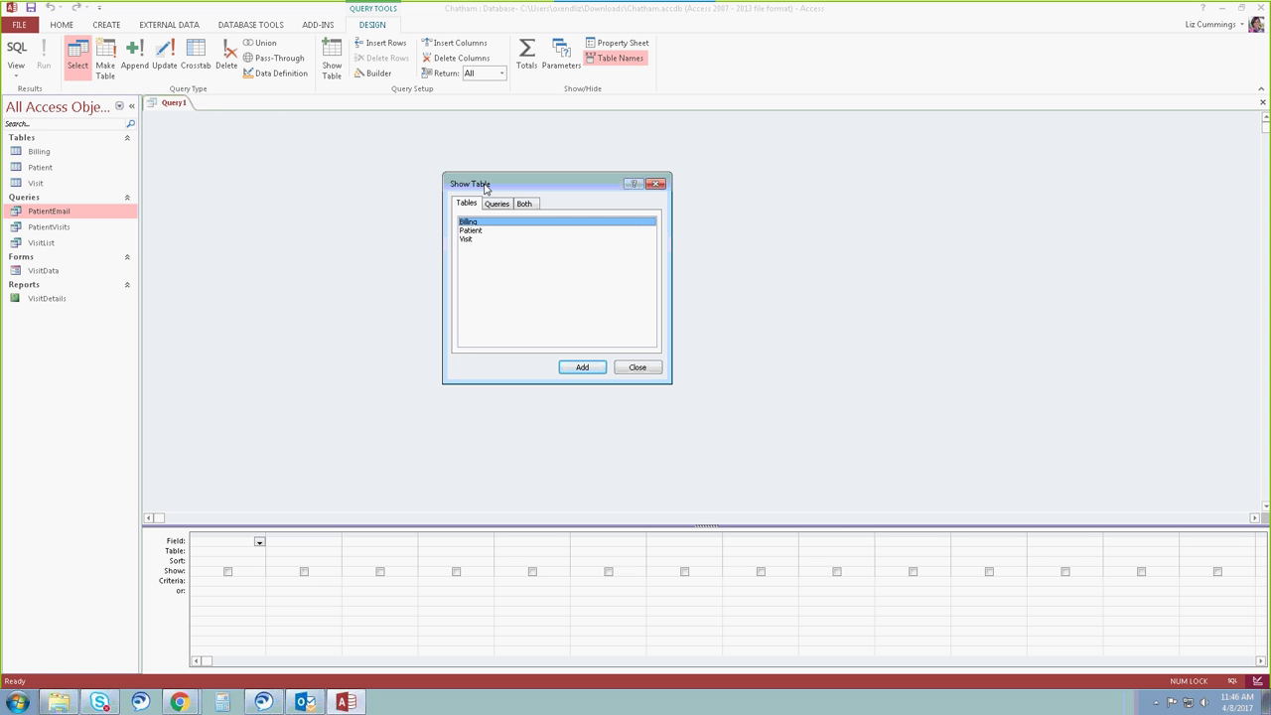
{"action": "double_click", "coordinate": [492, 234]}
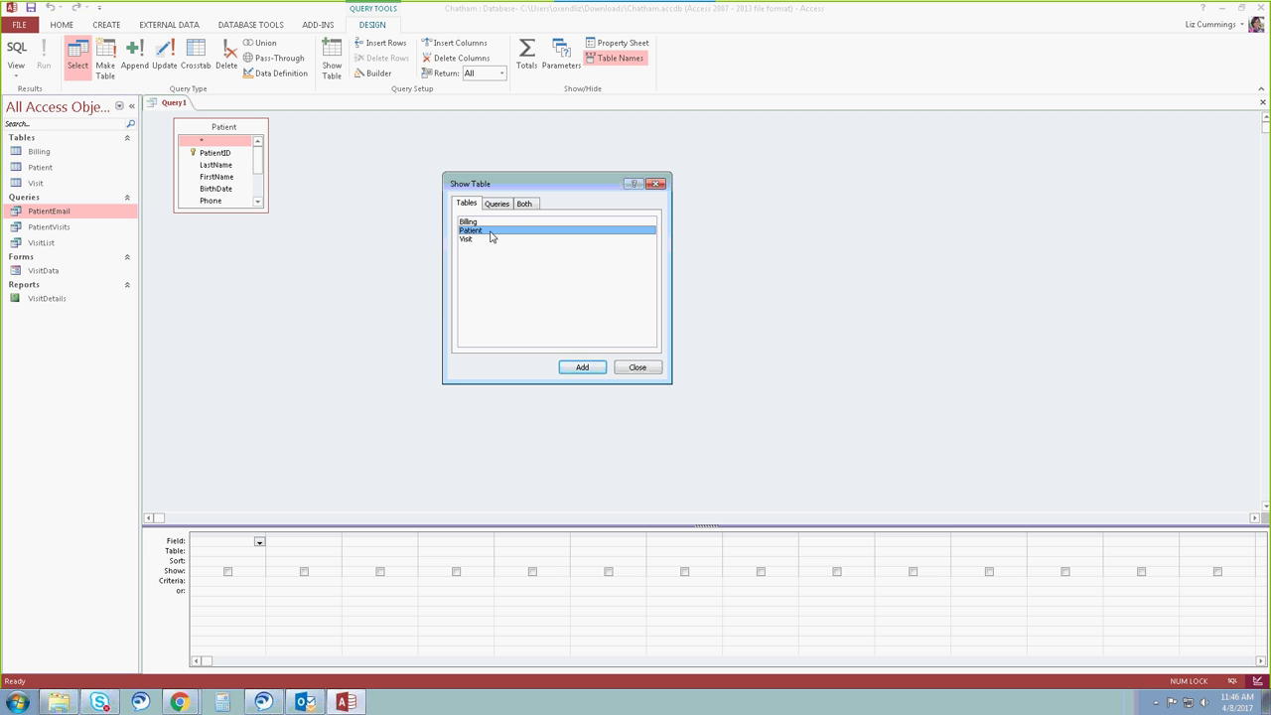
{"action": "double_click", "coordinate": [487, 240]}
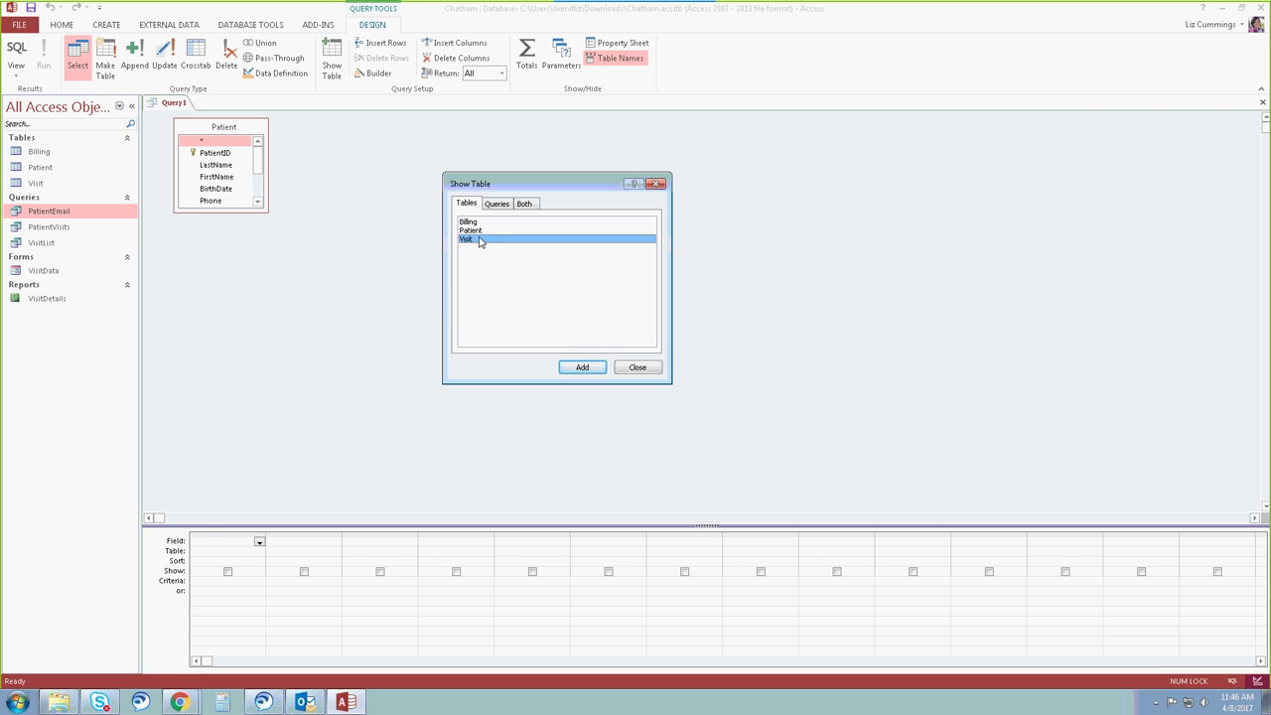
{"action": "left_click", "coordinate": [655, 370]}
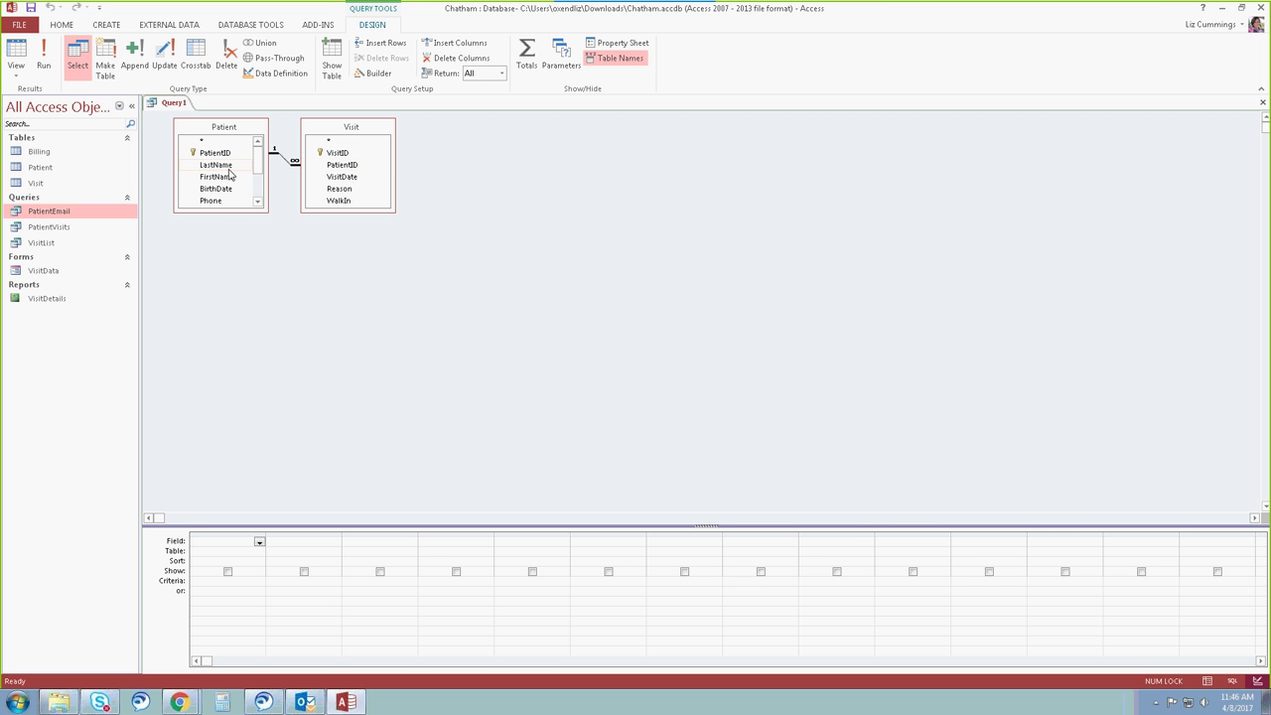
Enlarge the Patient field list to show all fields and add LastName, FirstName, Phone, Address, City and Email to the query design
{"action": "left_click_drag", "start_coordinate": [239, 210], "coordinate": [234, 289]}
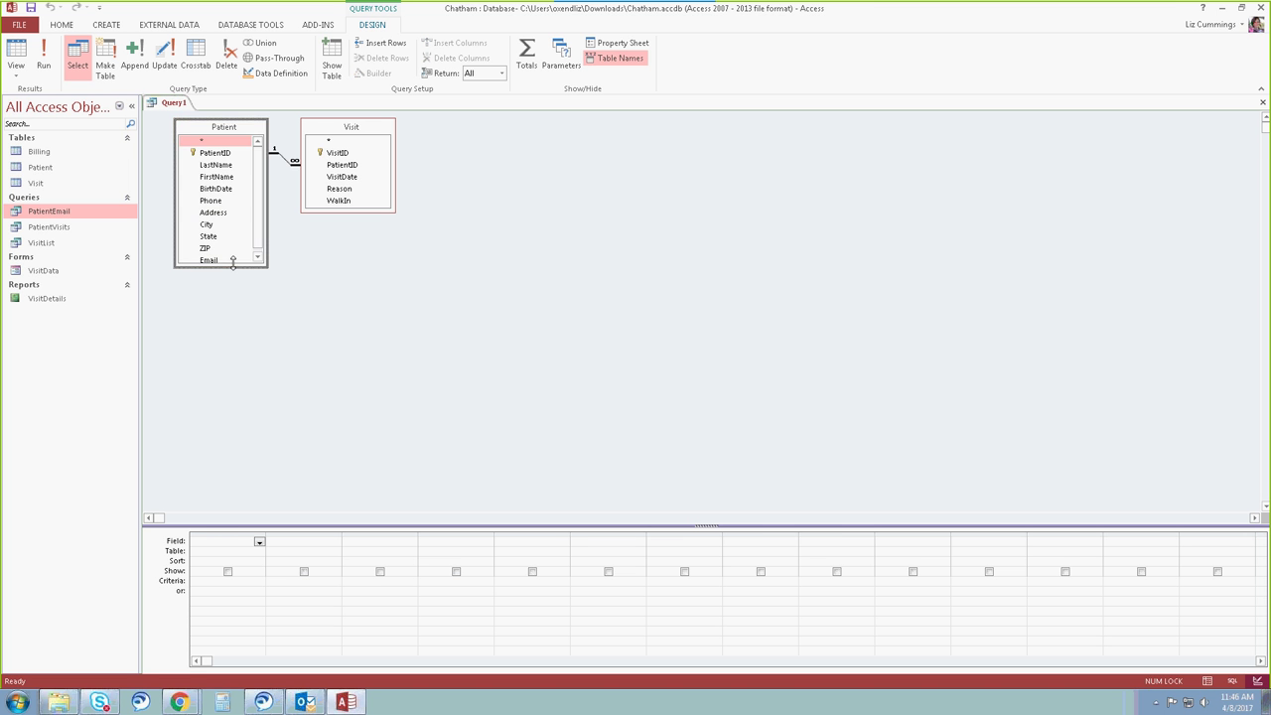
{"action": "double_click", "coordinate": [216, 165]}
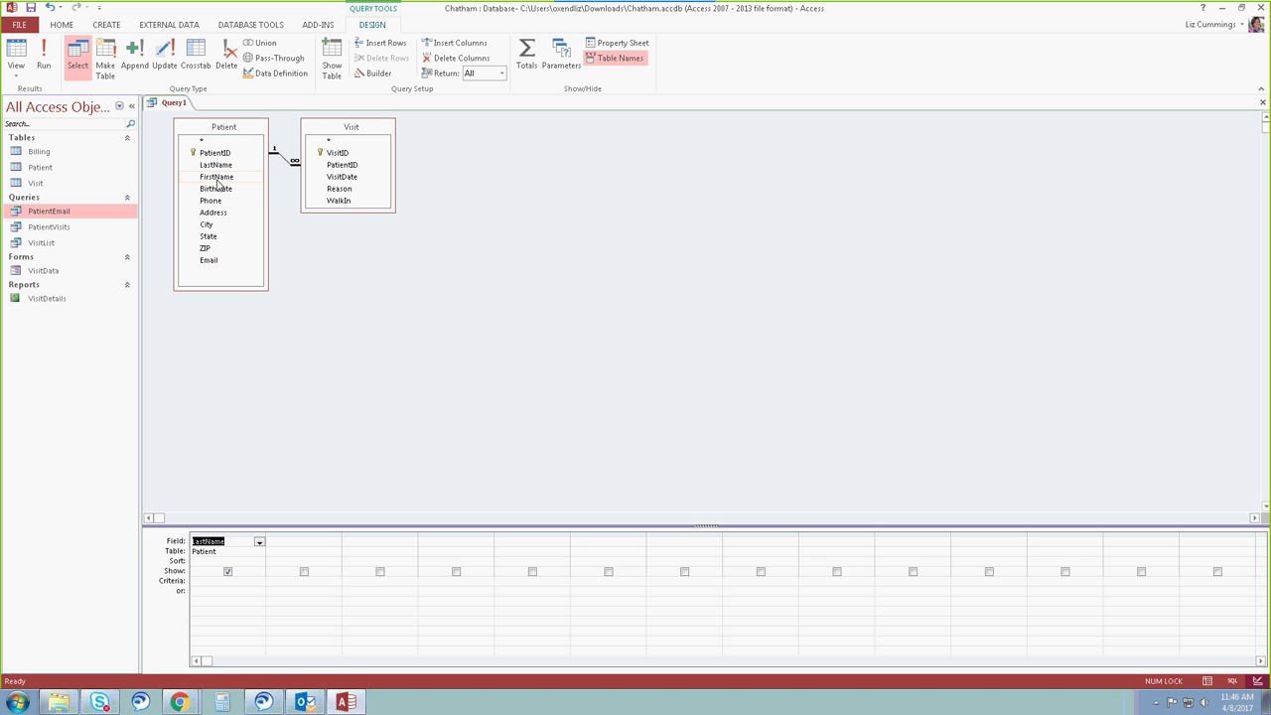
{"action": "double_click", "coordinate": [216, 178]}
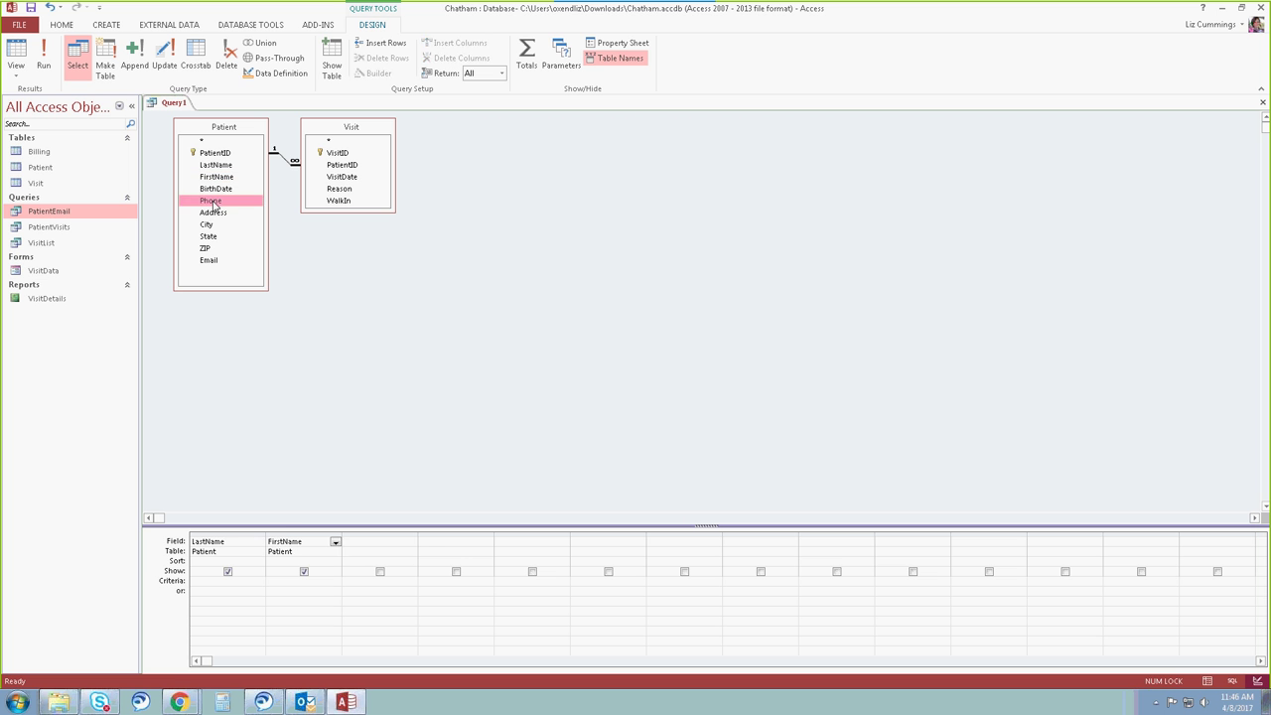
{"action": "double_click", "coordinate": [213, 201]}
{"action": "double_click", "coordinate": [217, 215]}
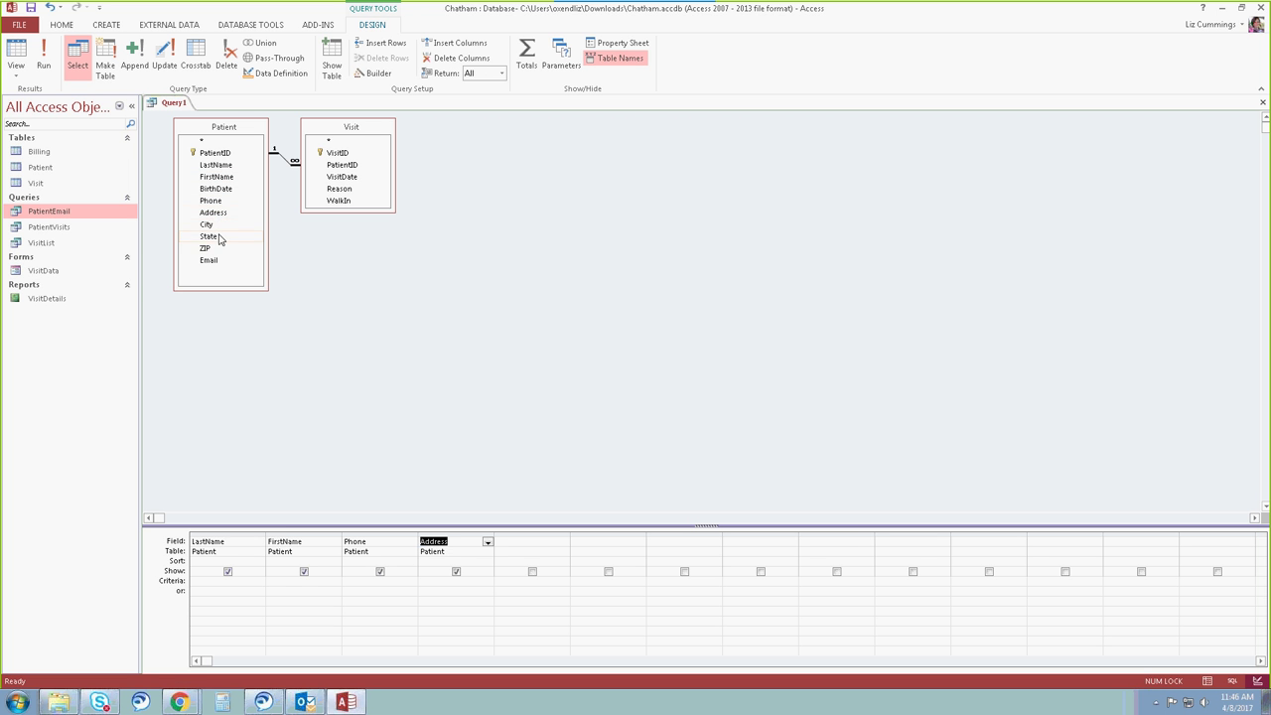
{"action": "double_click", "coordinate": [221, 227]}
{"action": "double_click", "coordinate": [220, 260]}
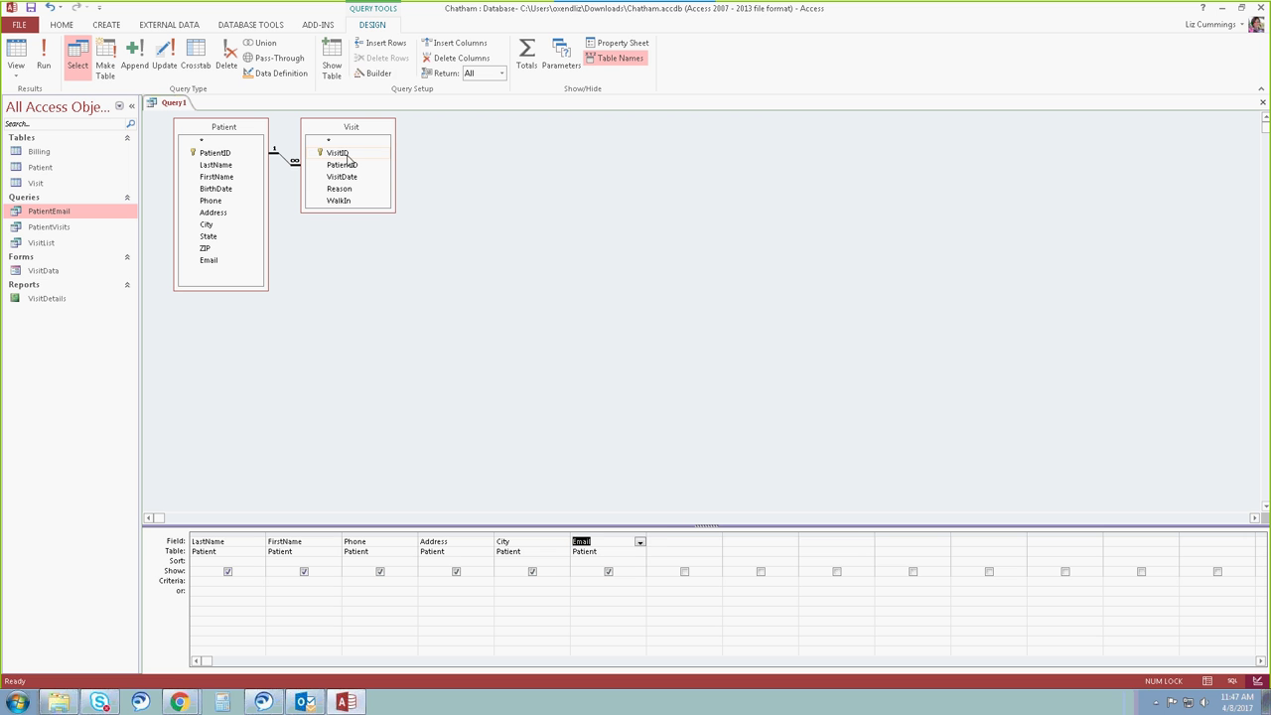
Add the VisitID, VisitDate and Reason fields from the Visit table to the query design
{"action": "double_click", "coordinate": [347, 154]}
{"action": "double_click", "coordinate": [342, 177]}
{"action": "double_click", "coordinate": [336, 189]}
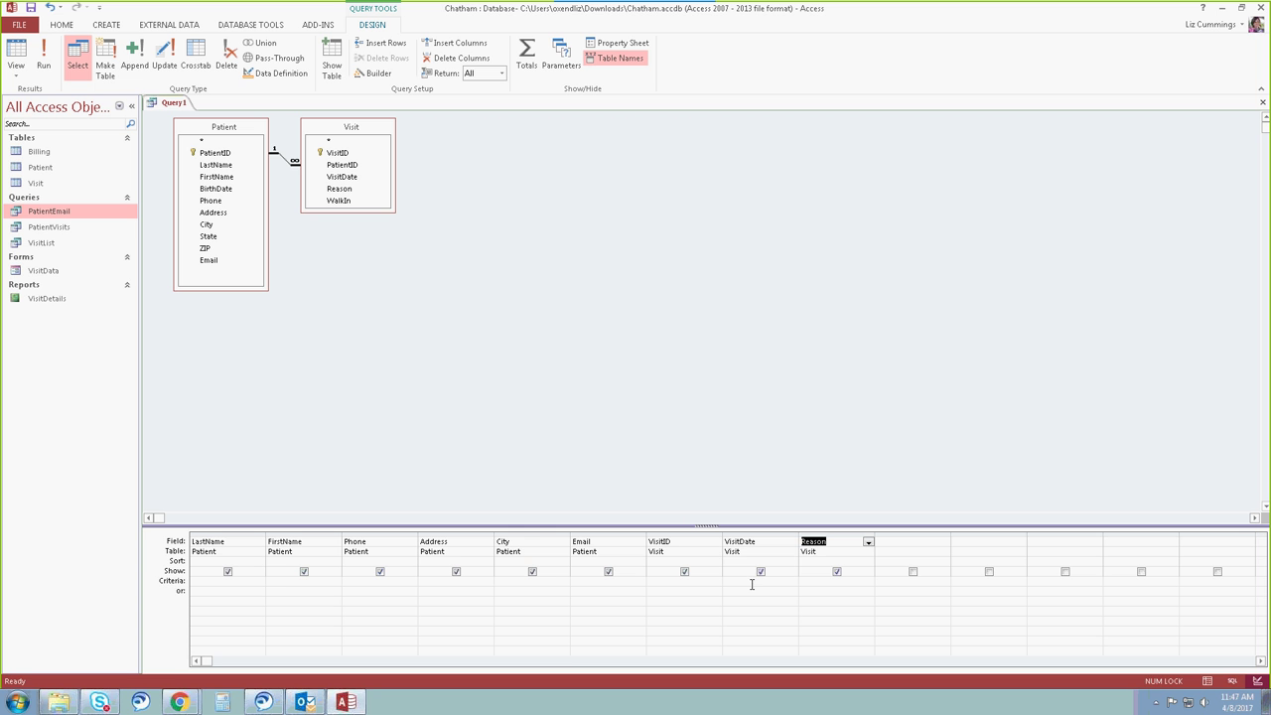
Set the criterion of the City field to Bloomfield
{"action": "left_click", "coordinate": [548, 585]}
{"action": "type", "text": "Bloomfield"}
{"action": "key", "text": "Tab"}
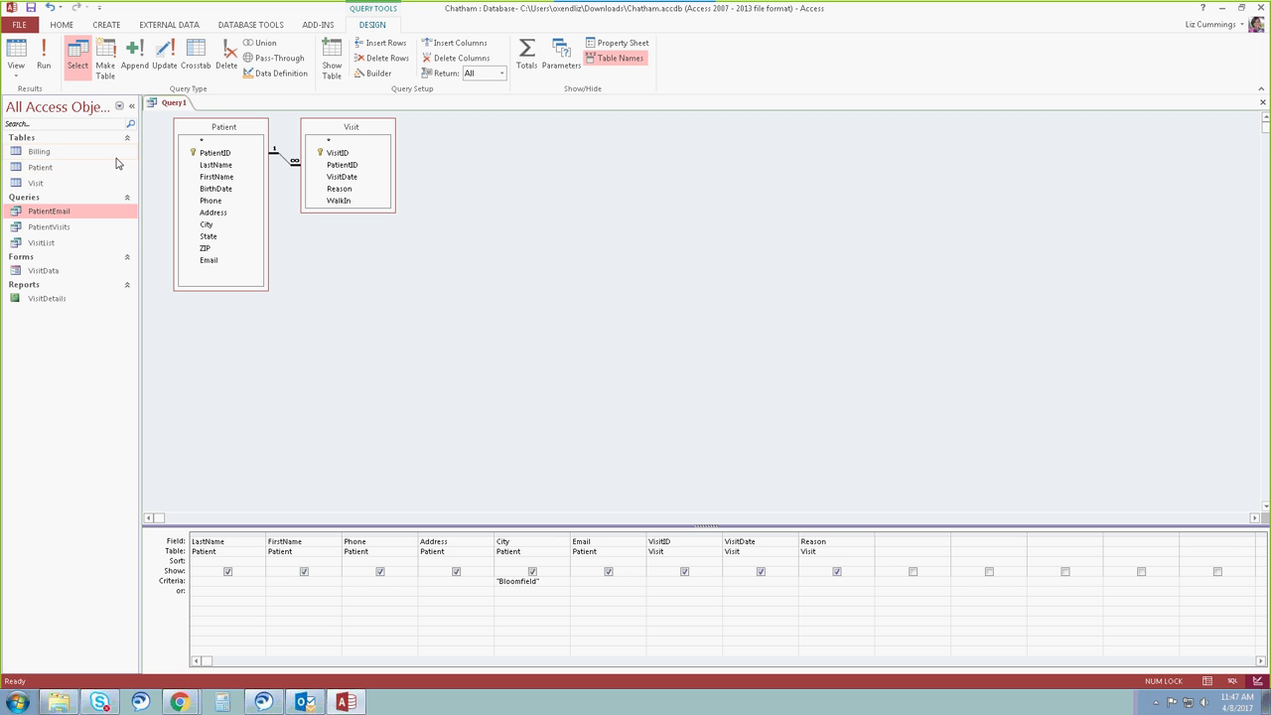
Save the query under the name BloomfieldPatients
{"action": "left_click", "coordinate": [30, 7]}
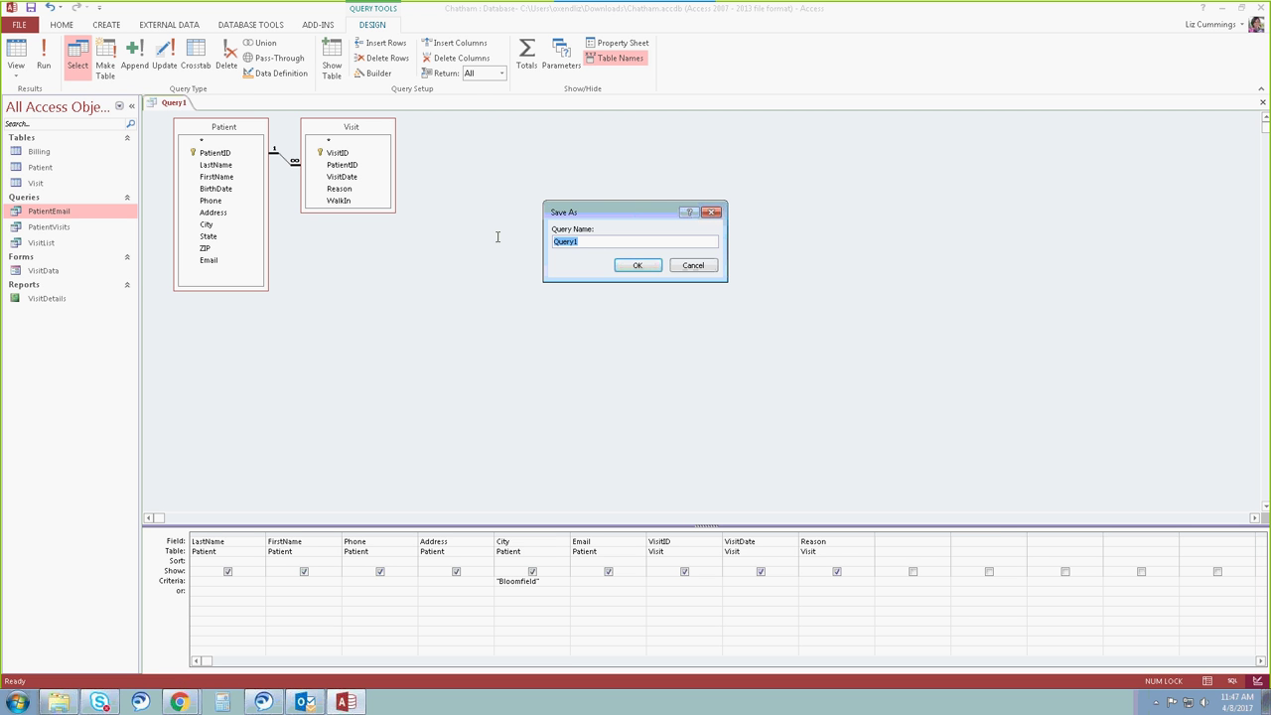
{"action": "type", "text": "BloomfieldPatients"}
{"action": "left_click", "coordinate": [638, 266]}
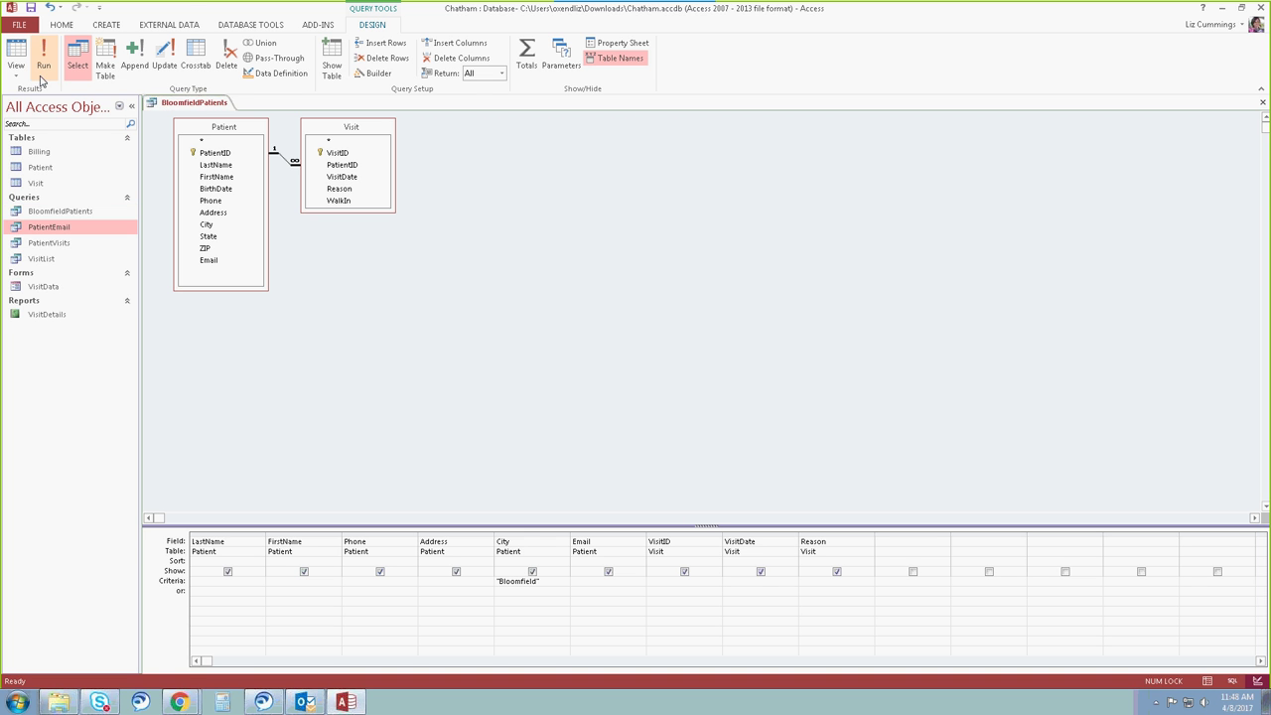
Run the query and resize all datasheet columns to their best fit
{"action": "left_click", "coordinate": [41, 78]}
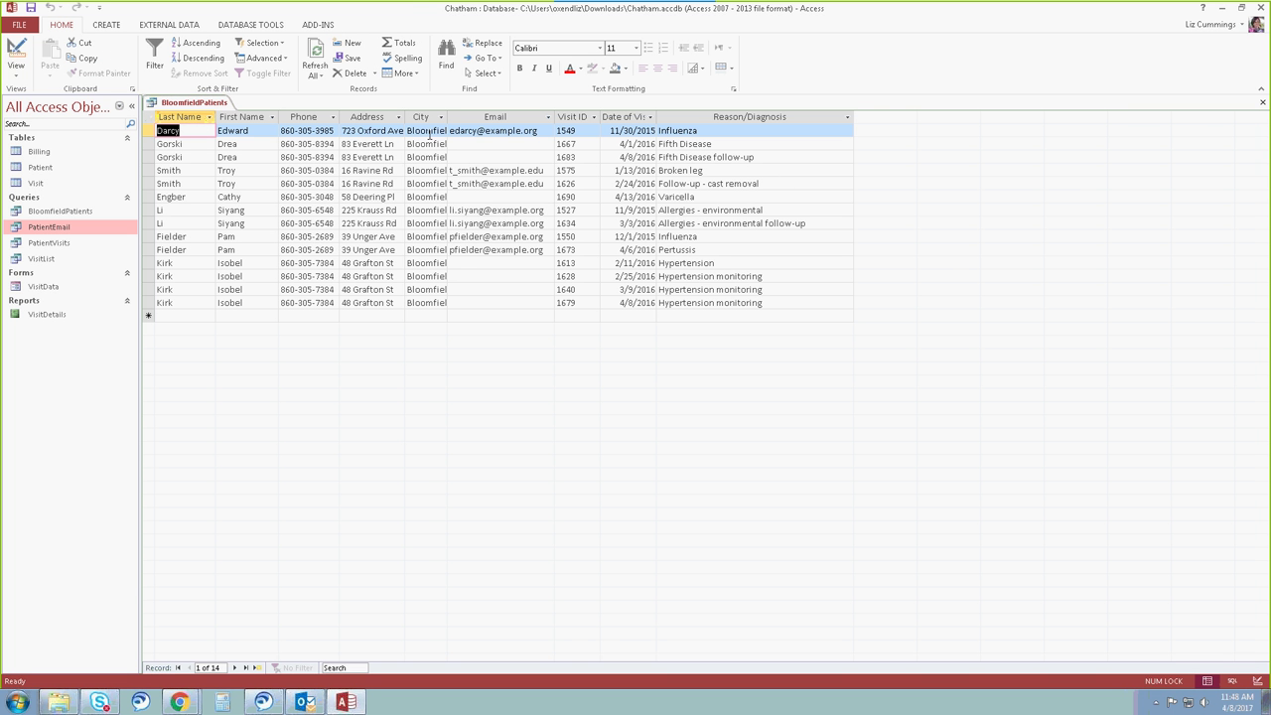
{"action": "left_click", "coordinate": [148, 117]}
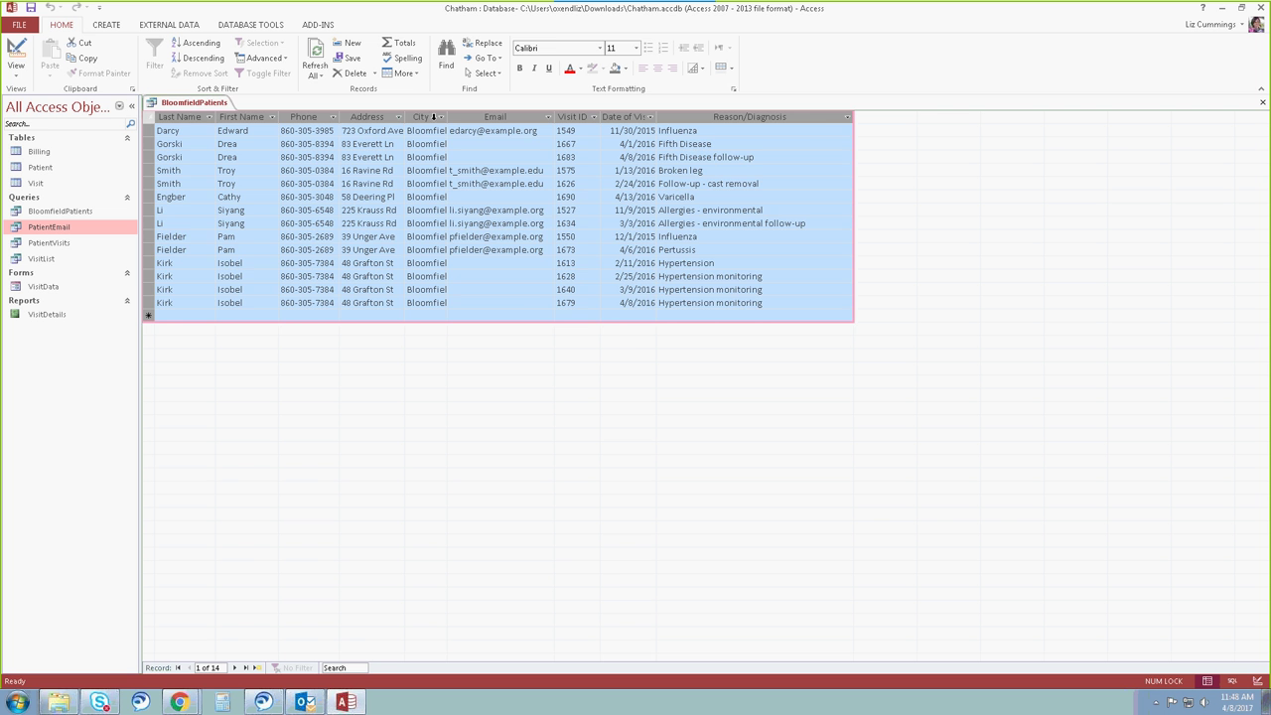
{"action": "left_click", "coordinate": [443, 118]}
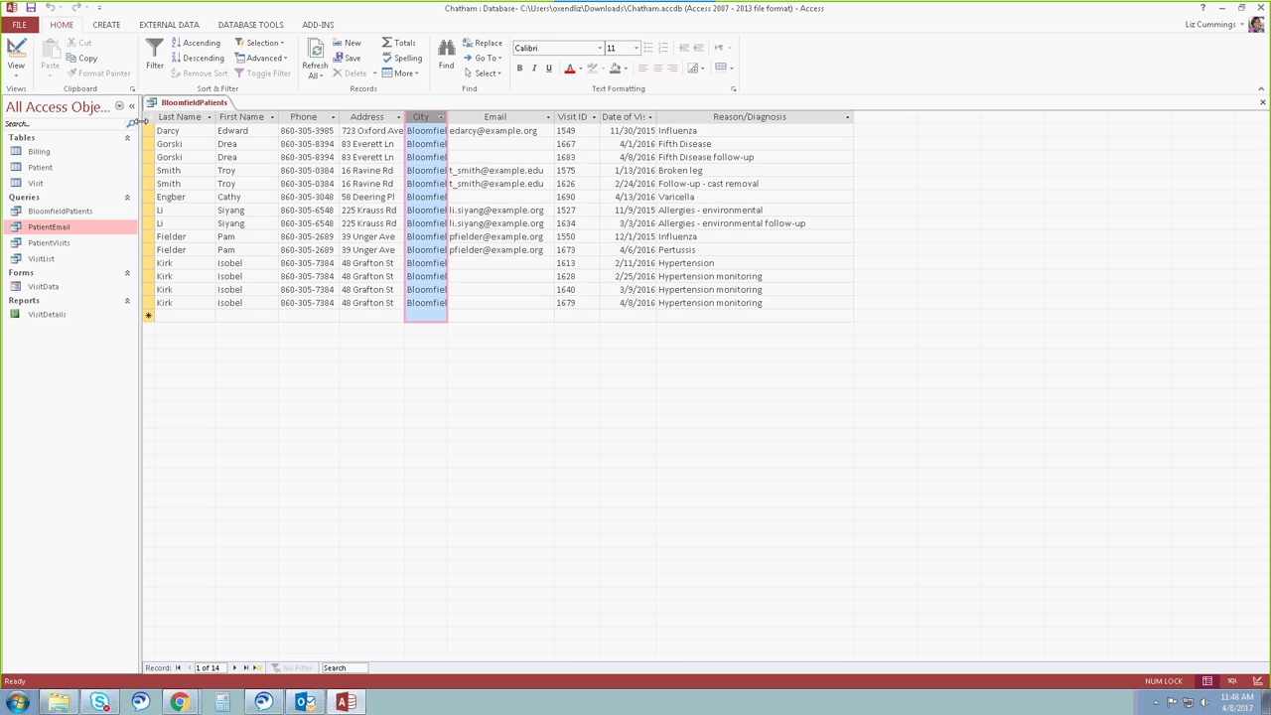
{"action": "left_click", "coordinate": [149, 117]}
{"action": "double_click", "coordinate": [447, 117]}
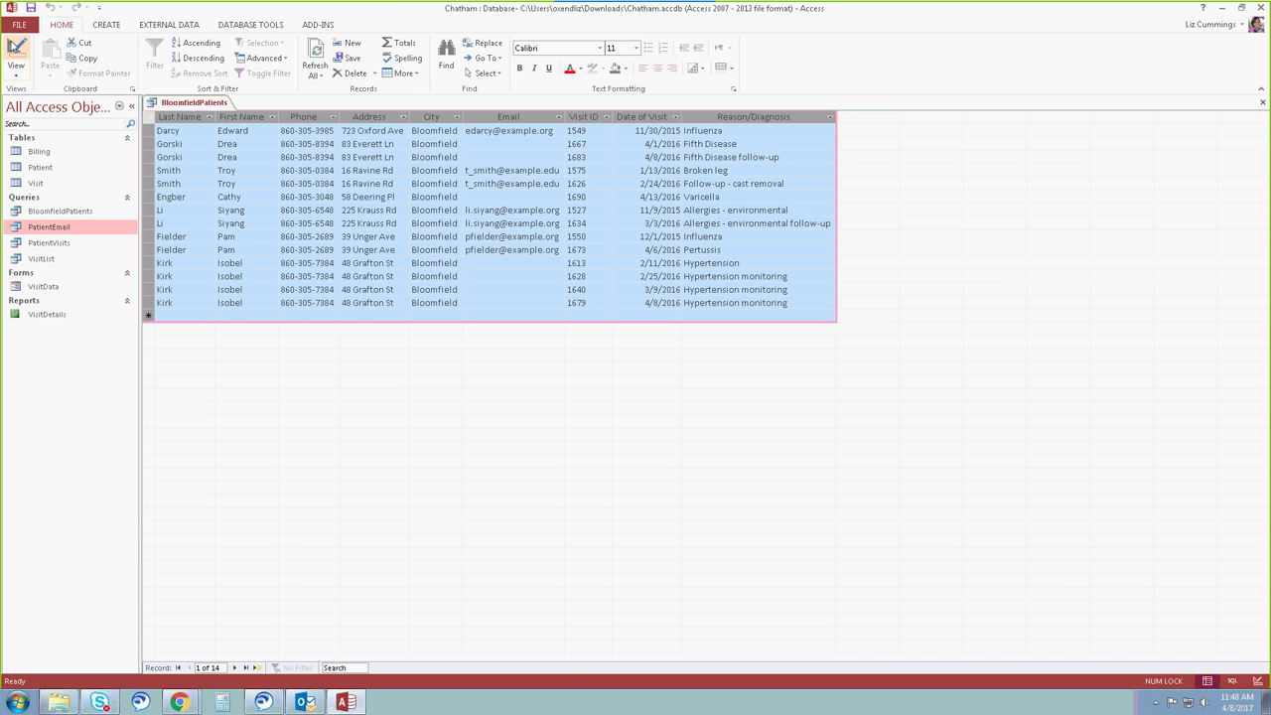
In the query design, hide the City field from the results and move VisitID to the first column
{"action": "left_click", "coordinate": [16, 49]}
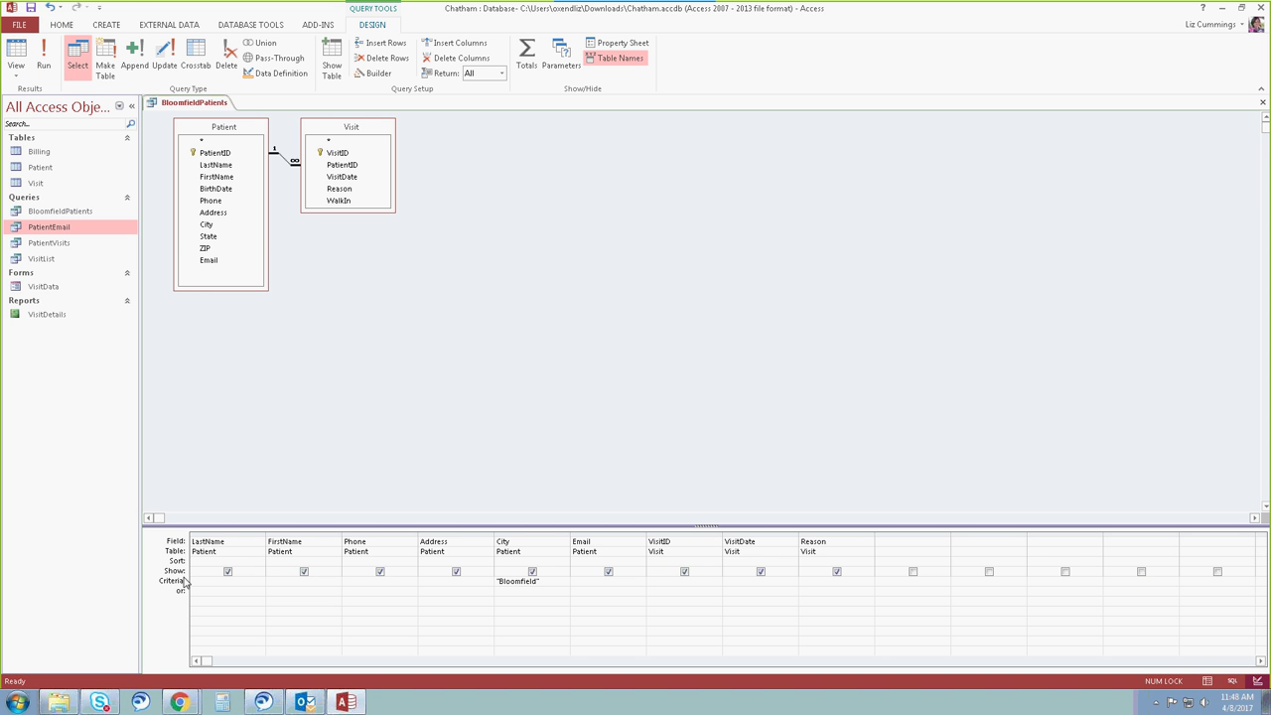
{"action": "left_click", "coordinate": [532, 573]}
{"action": "left_click", "coordinate": [680, 534]}
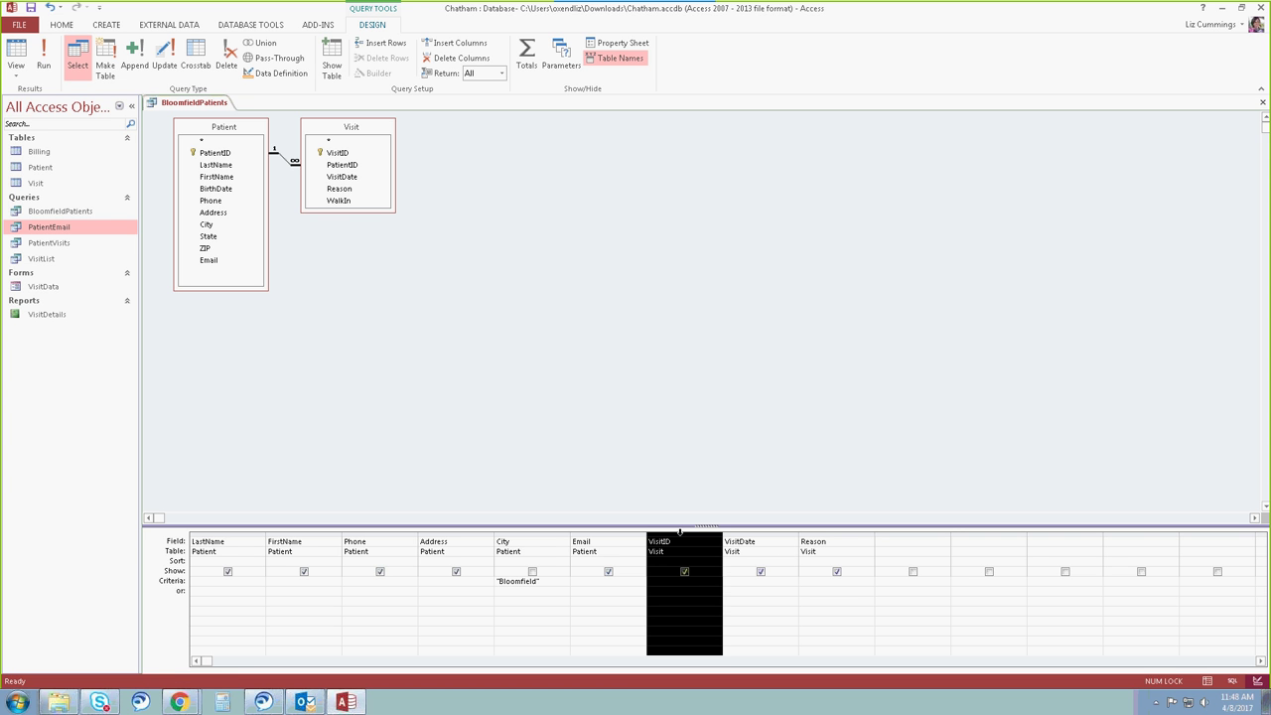
{"action": "key", "text": "Tab"}
{"action": "left_click", "coordinate": [680, 534]}
{"action": "left_click_drag", "start_coordinate": [673, 539], "coordinate": [231, 543]}
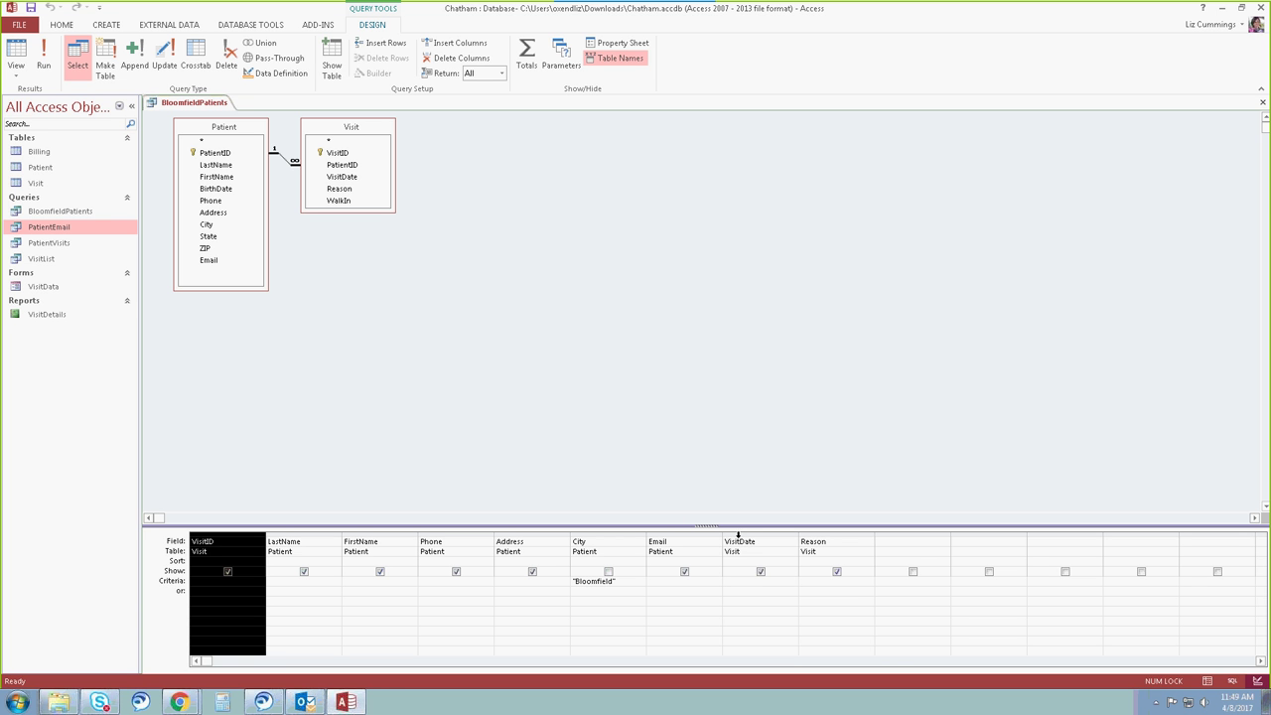
Move the VisitDate and Reason fields together so they directly follow VisitID in the query design
{"action": "left_click", "coordinate": [738, 536]}
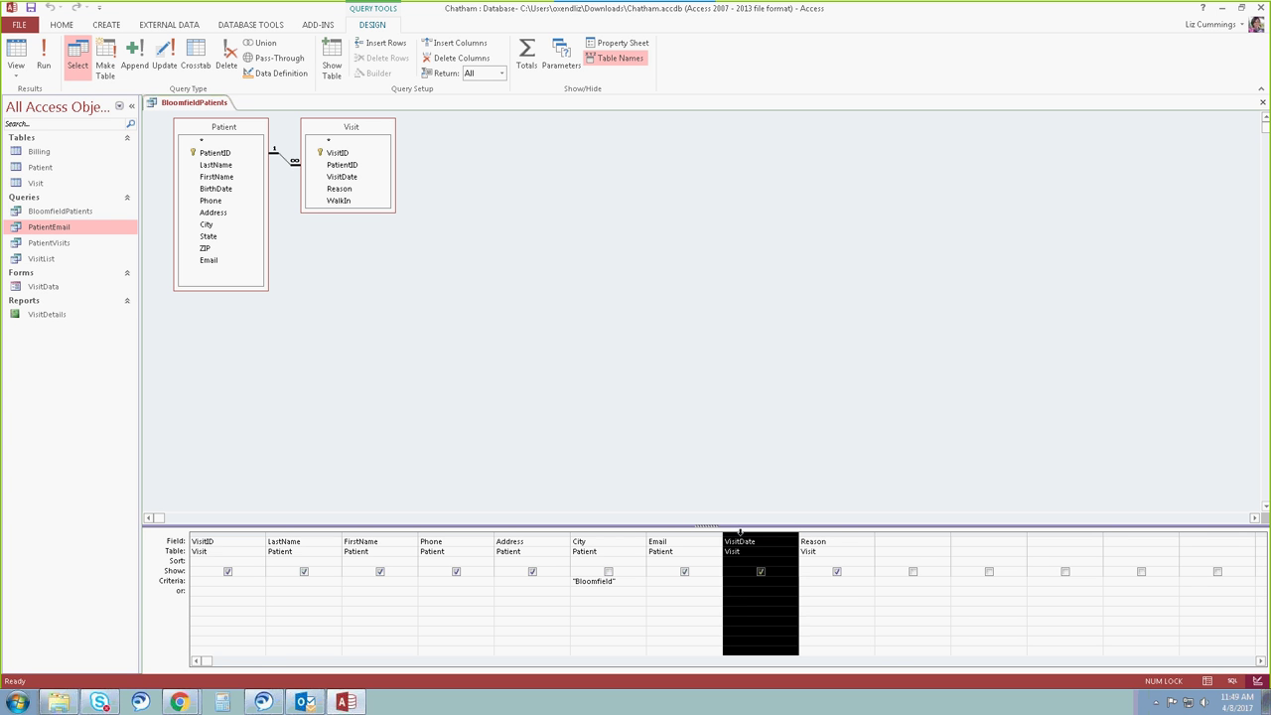
{"action": "left_click", "coordinate": [794, 528], "text": "shift"}
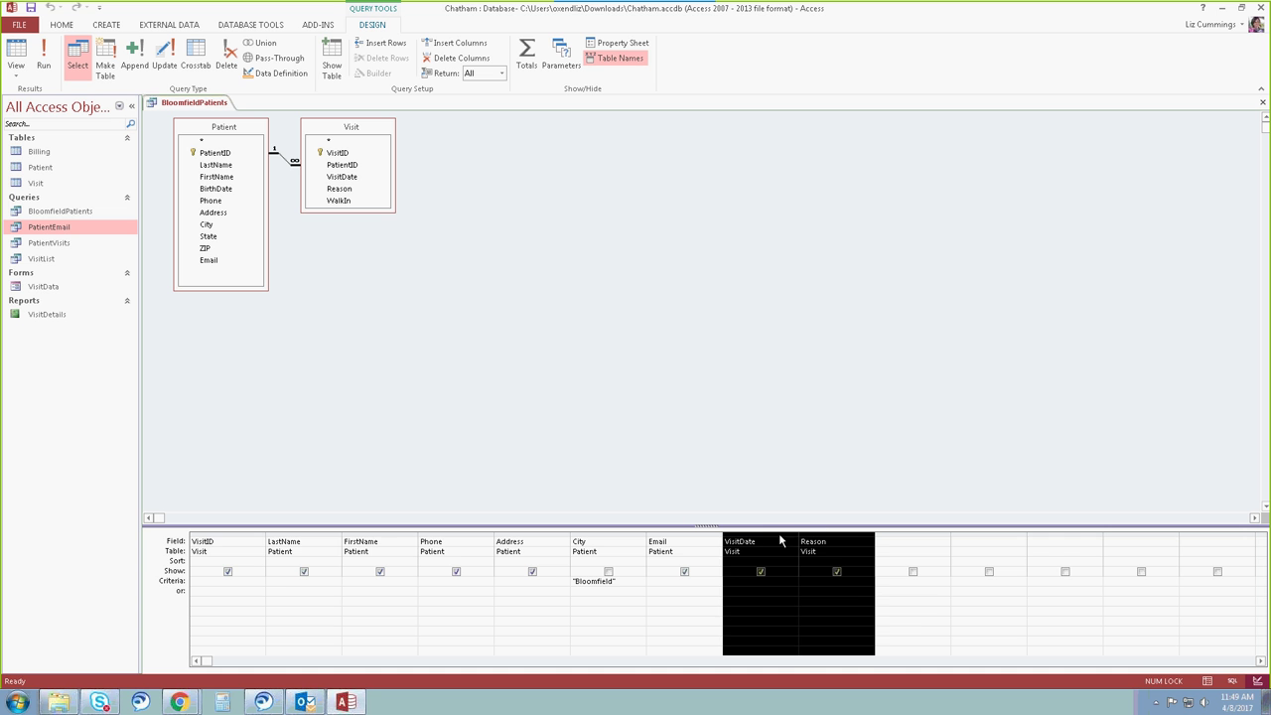
{"action": "left_click_drag", "start_coordinate": [773, 541], "coordinate": [291, 542]}
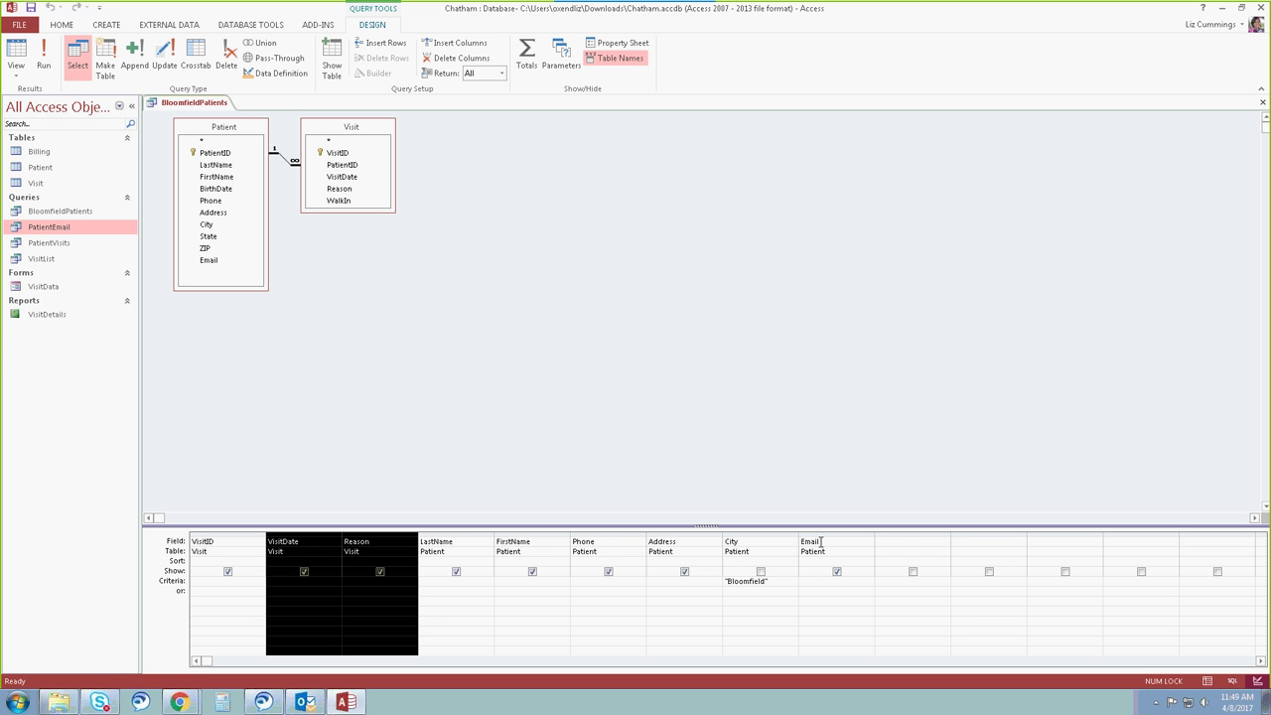
Run the BloomfieldPatients query, check its design against its results, and close it
{"action": "left_click", "coordinate": [44, 57]}
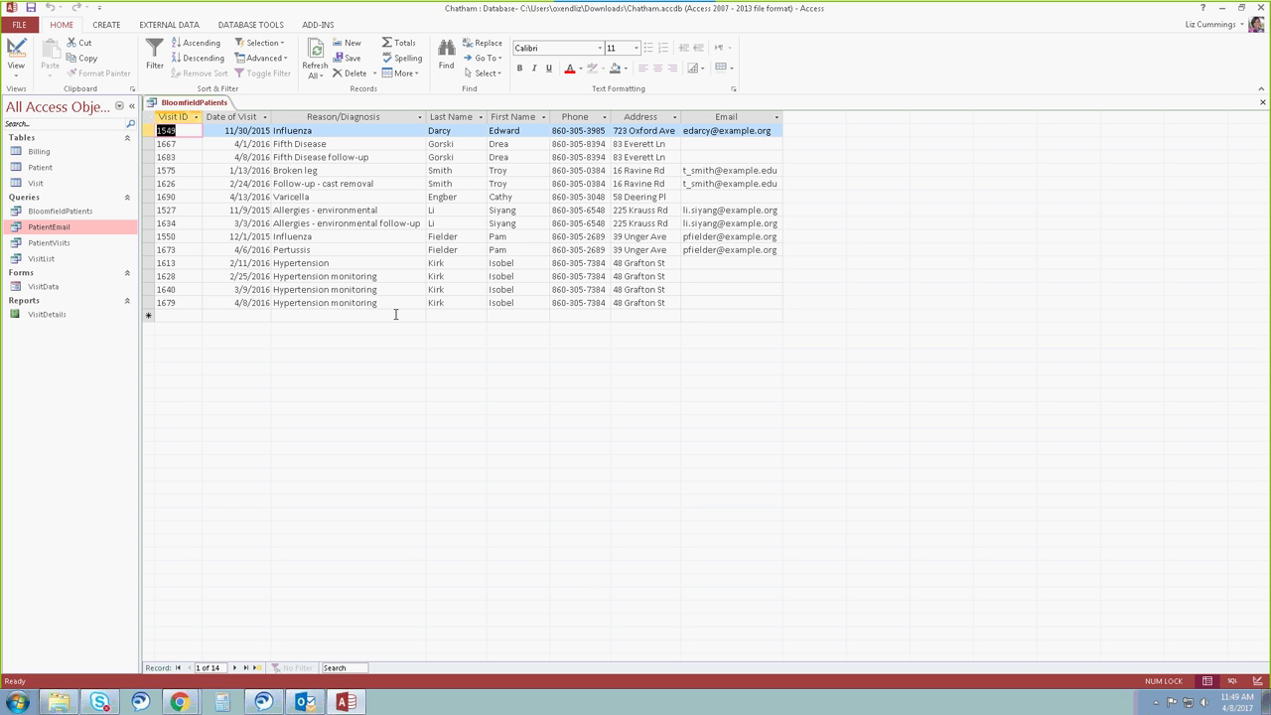
{"action": "left_click", "coordinate": [16, 50]}
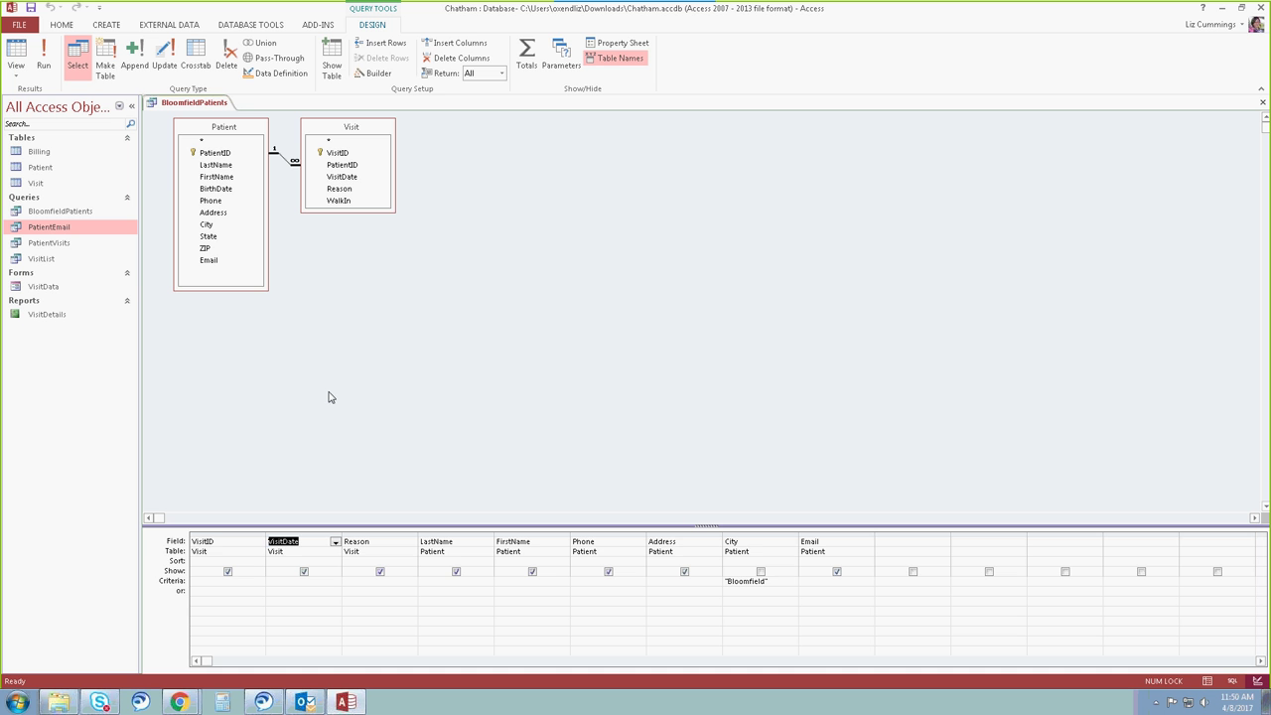
{"action": "left_click", "coordinate": [15, 50]}
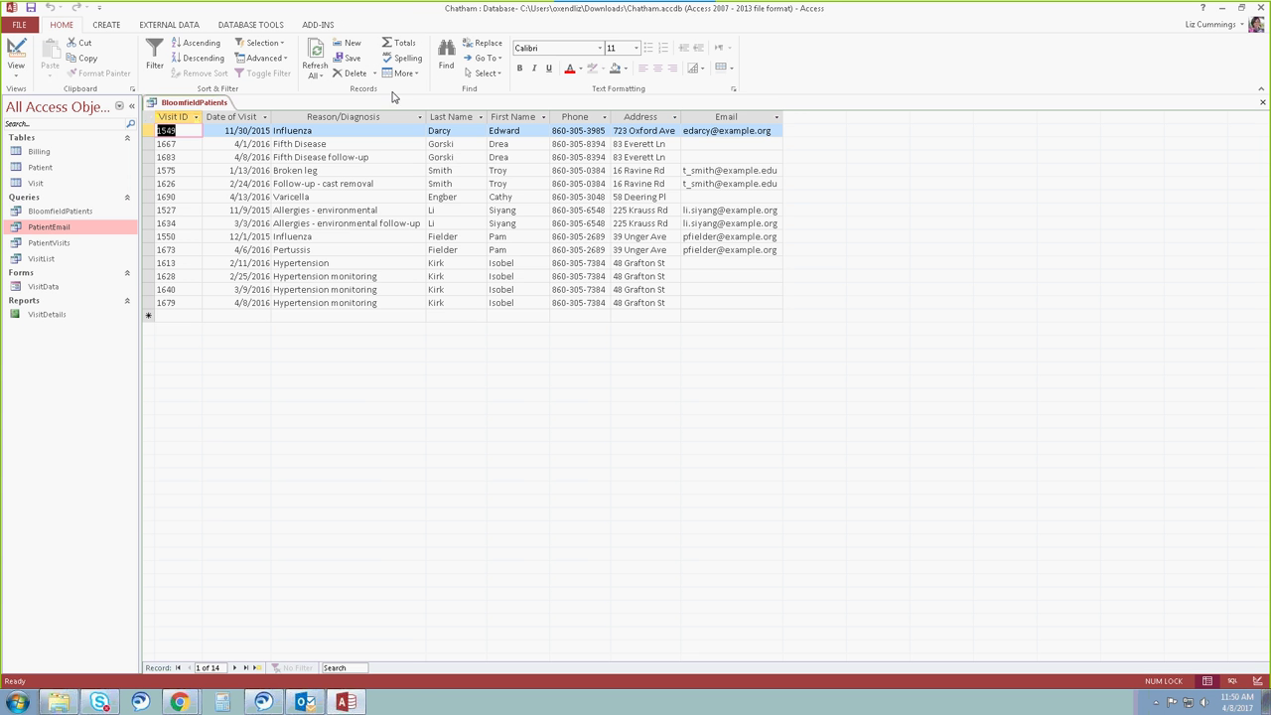
{"action": "left_click", "coordinate": [1262, 104]}
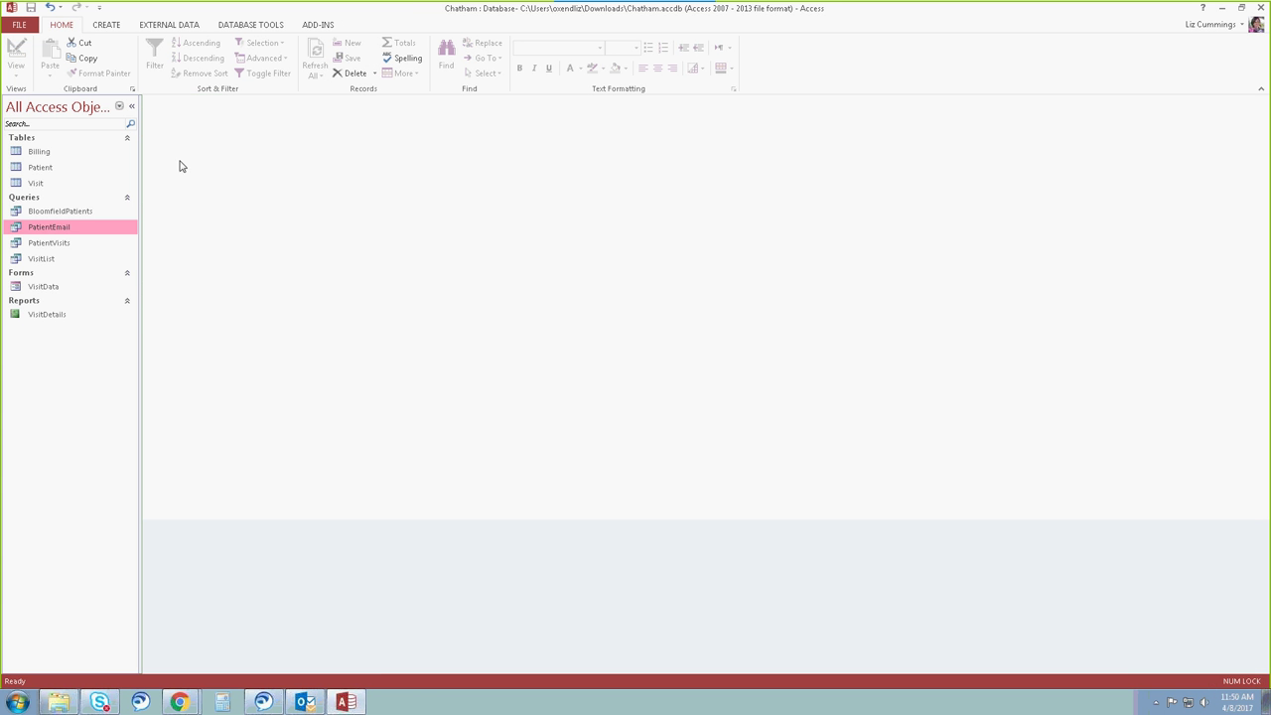
Duplicate the BloomfieldPatients query and name the copy EarlierVisits
{"action": "left_click", "coordinate": [70, 213]}
{"action": "right_click", "coordinate": [72, 214]}
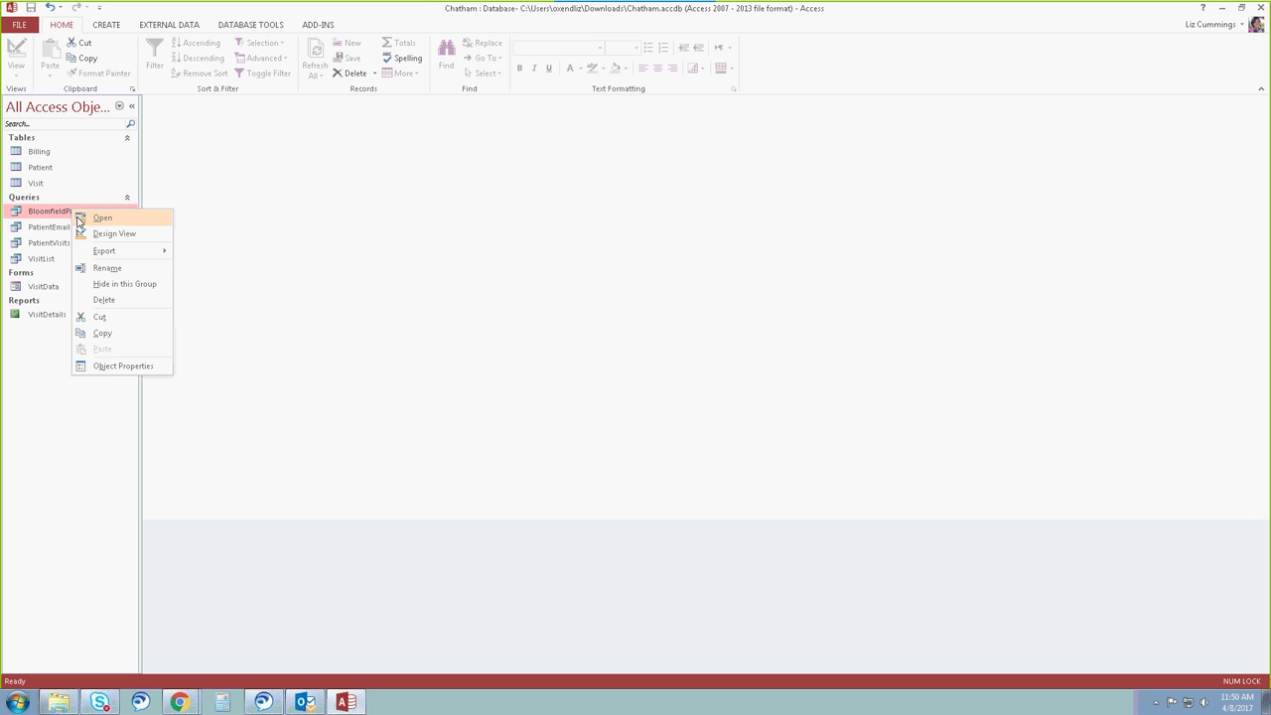
{"action": "left_click", "coordinate": [107, 335]}
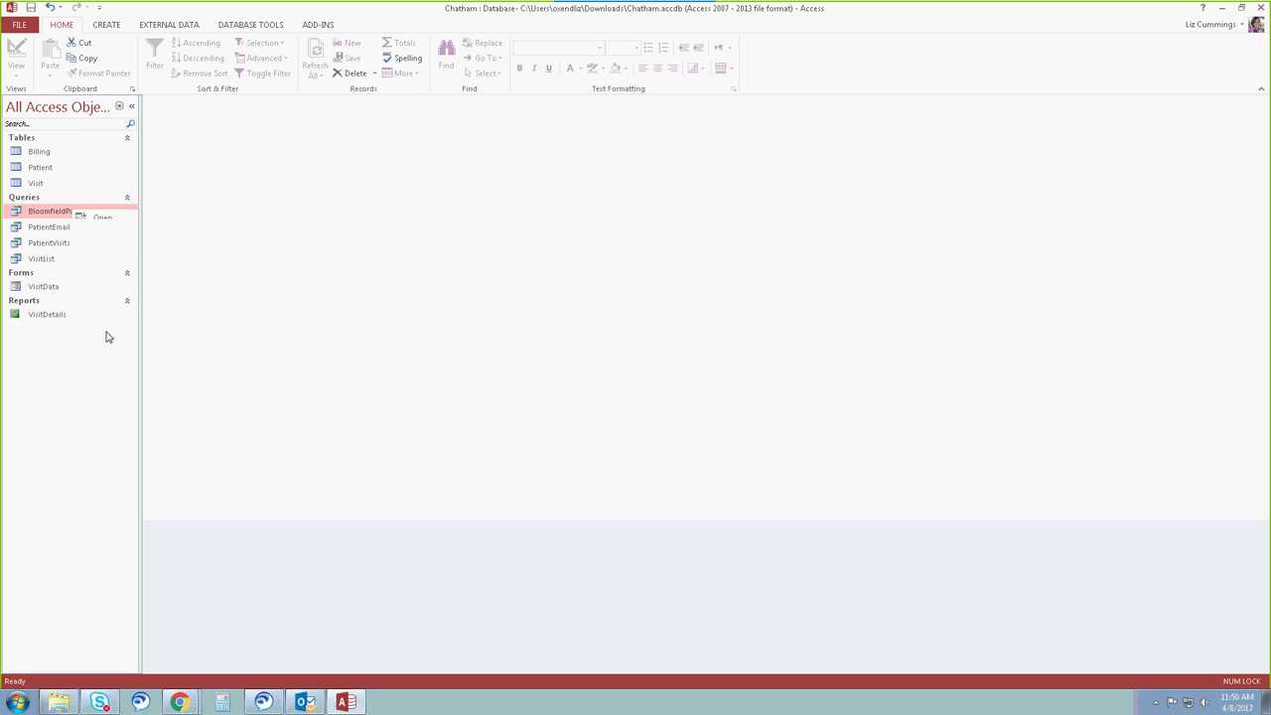
{"action": "right_click", "coordinate": [36, 378]}
{"action": "left_click", "coordinate": [79, 454]}
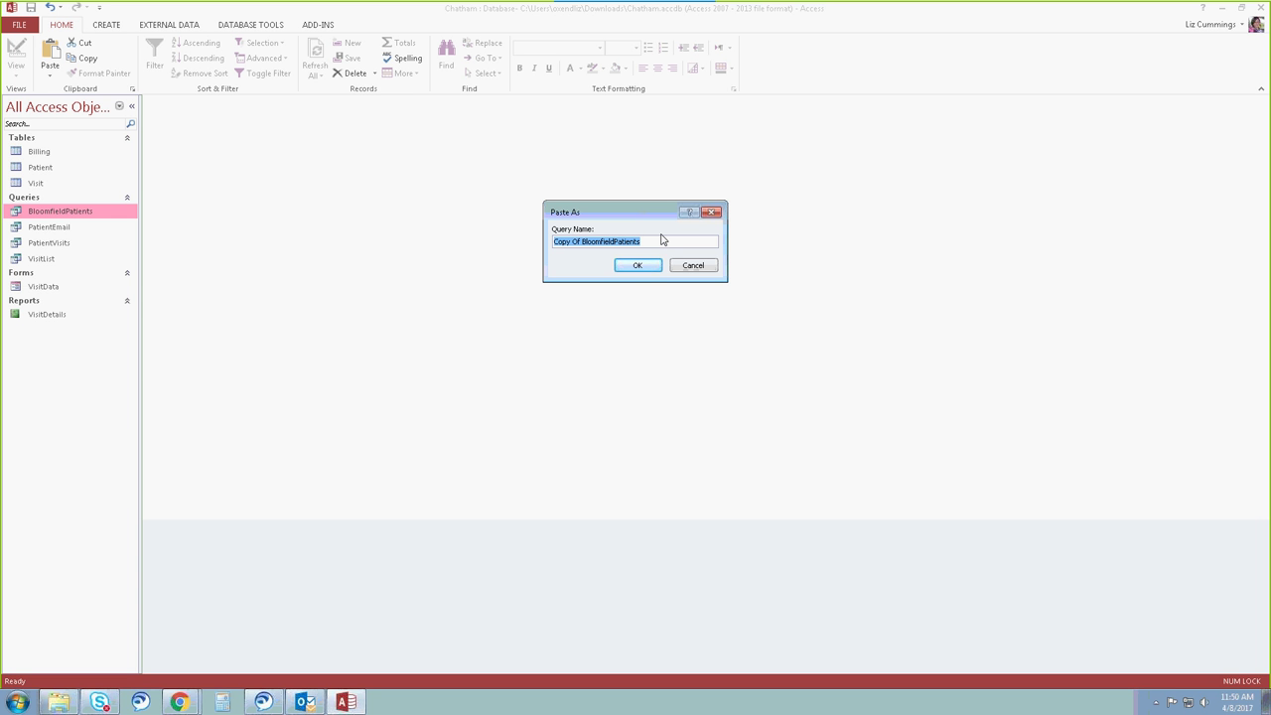
{"action": "type", "text": "EarlierVisits"}
{"action": "left_click", "coordinate": [636, 265]}
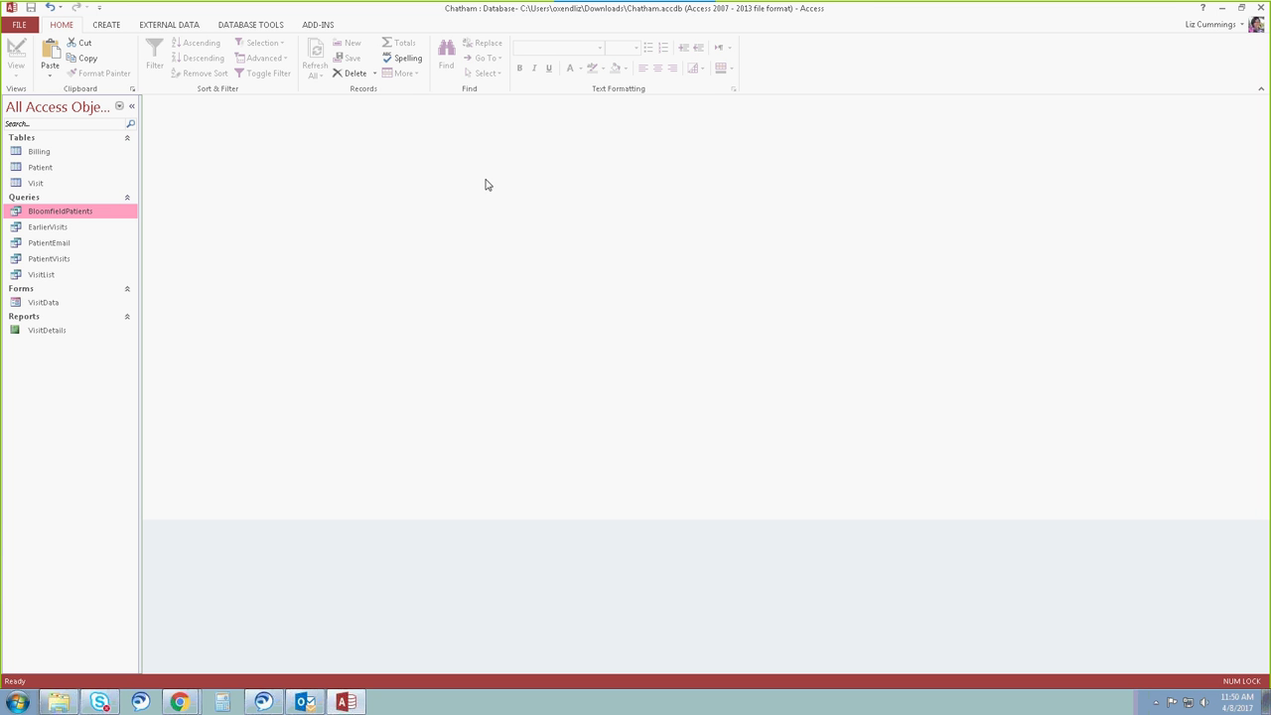
Open the EarlierVisits query in Datasheet view
{"action": "left_click", "coordinate": [54, 232]}
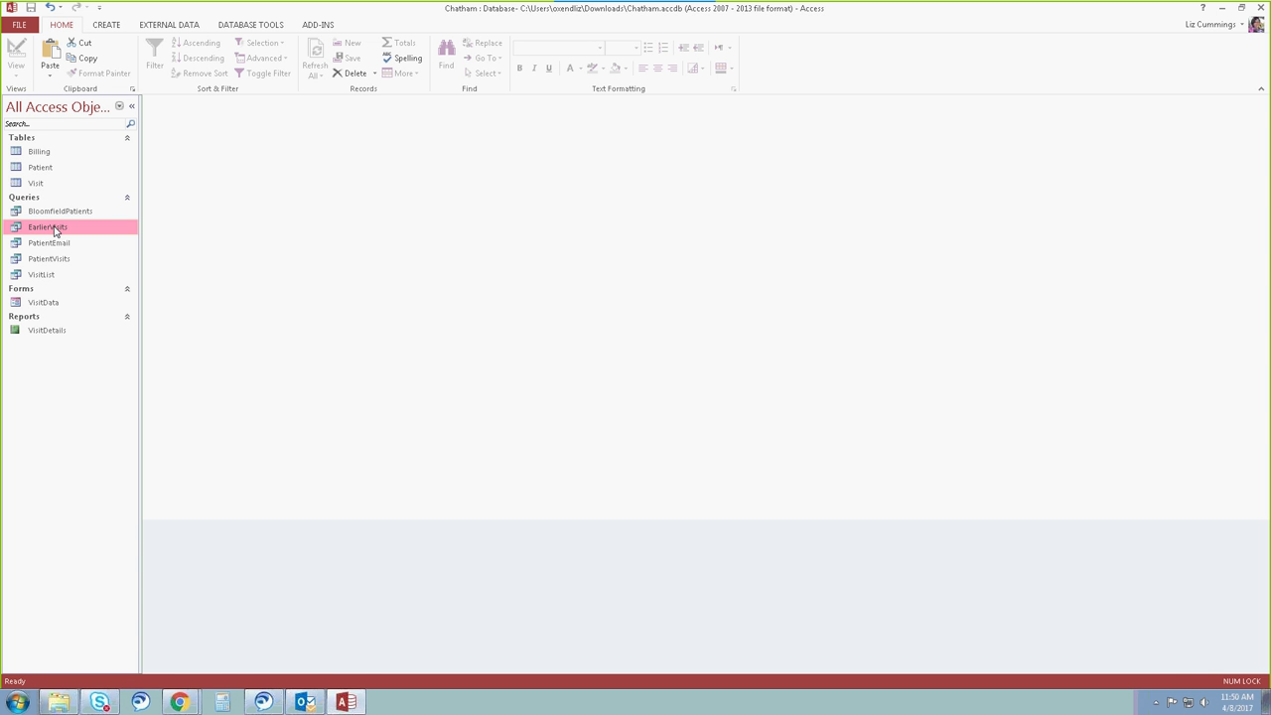
{"action": "double_click", "coordinate": [55, 230]}
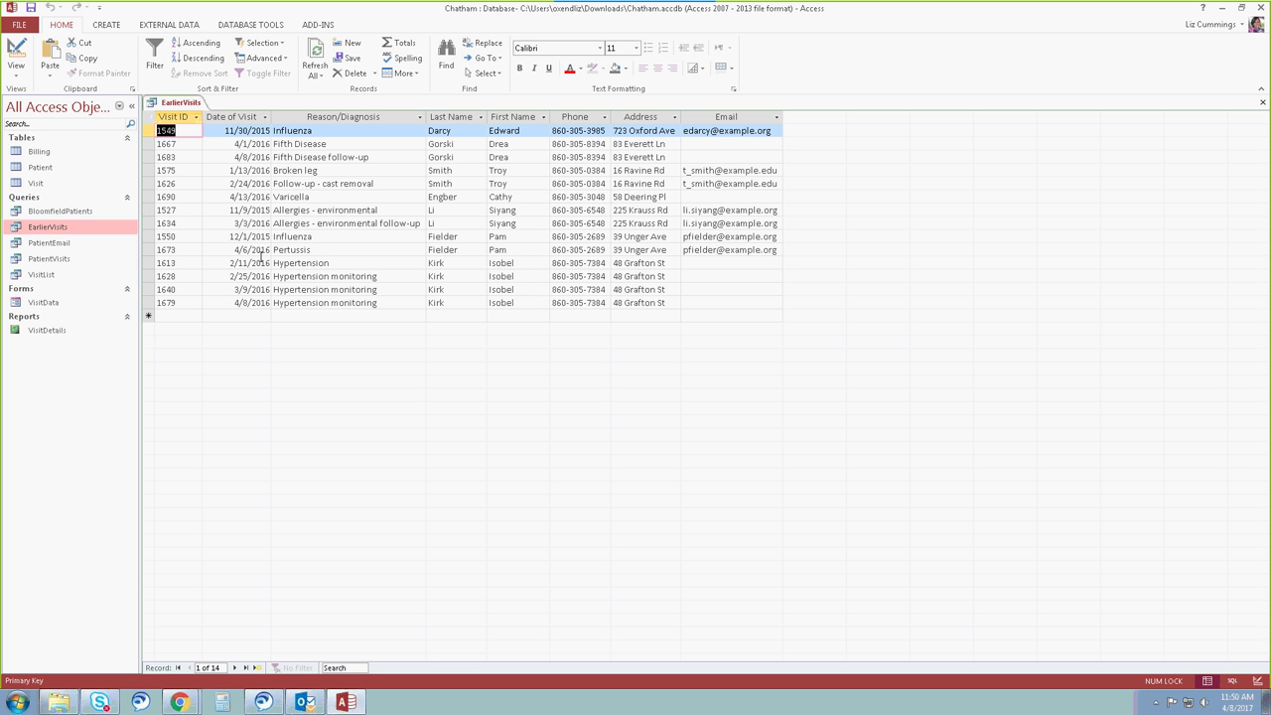
In the EarlierVisits design, set the VisitDate criterion to <#1/1/2016# and remove the "Bloomfield" criterion from City
{"action": "left_click", "coordinate": [16, 55]}
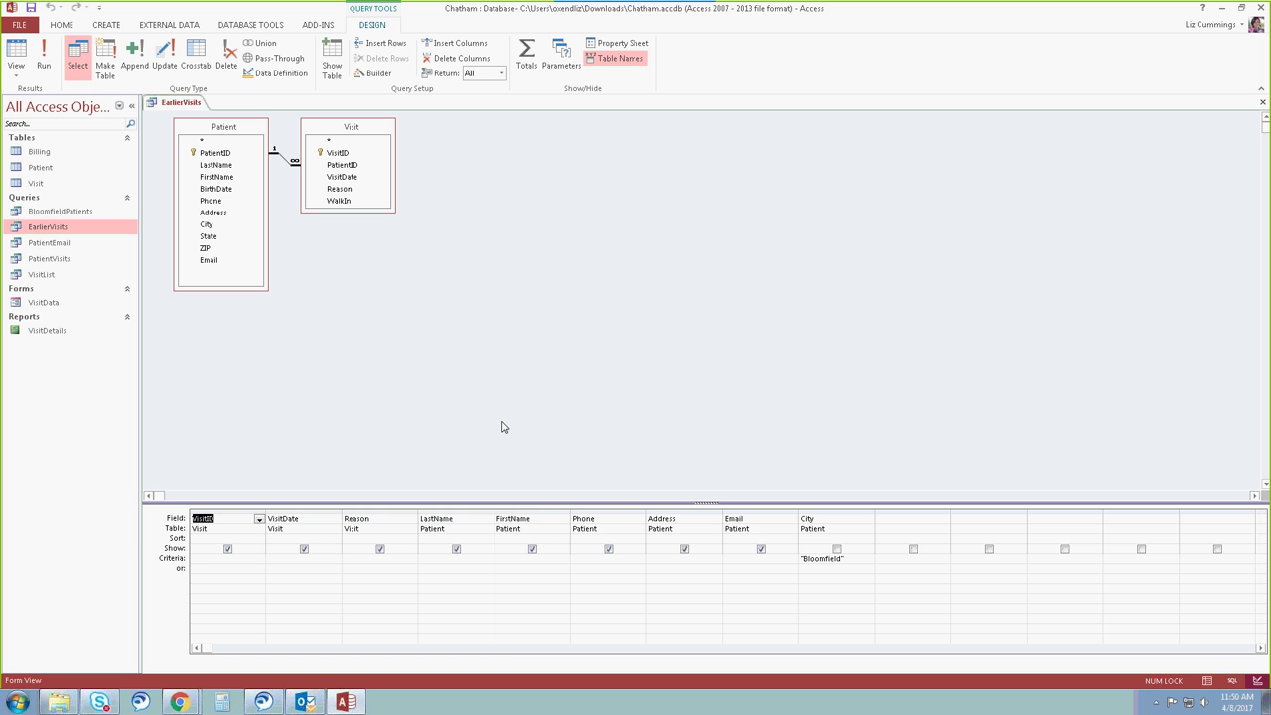
{"action": "left_click", "coordinate": [285, 559]}
{"action": "type", "text": "1/1/2016"}
{"action": "key", "text": "Tab"}
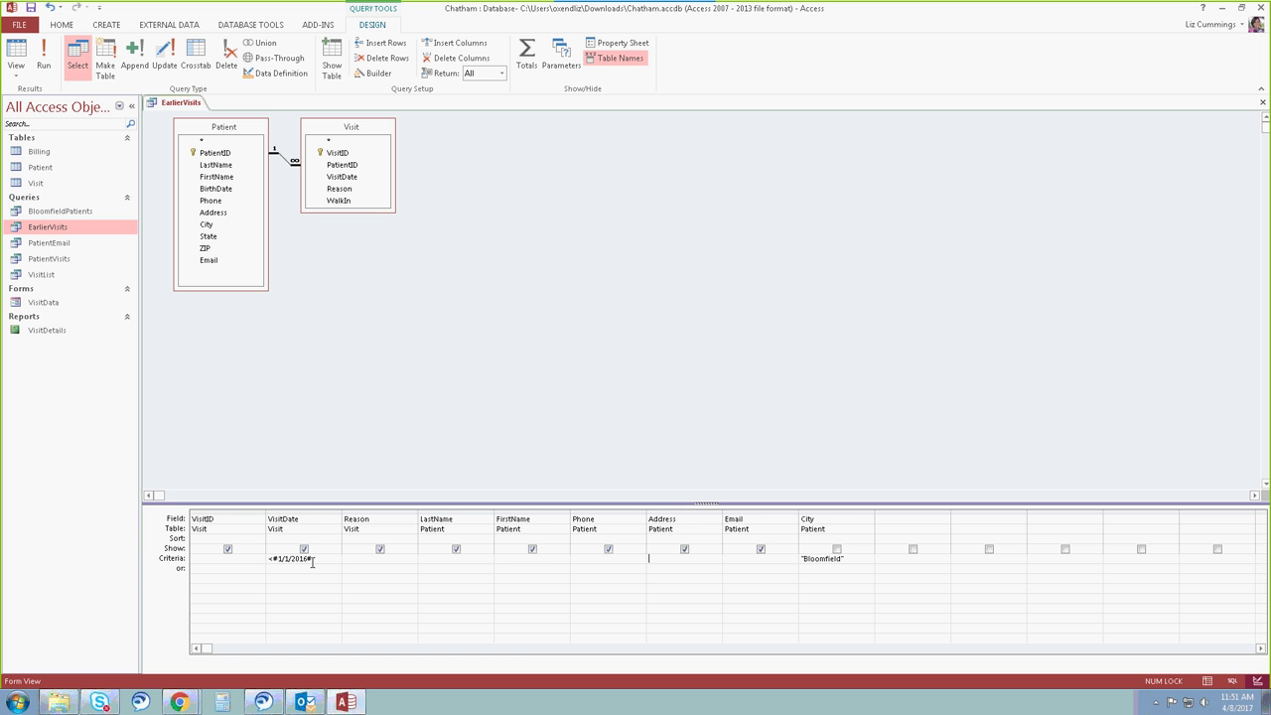
{"action": "key", "text": "Tab"}
{"action": "key", "text": "Delete"}
Move the City field between Address and Email and include it in the query results
{"action": "left_click", "coordinate": [828, 513]}
{"action": "left_click_drag", "start_coordinate": [828, 513], "coordinate": [777, 523]}
{"action": "left_click", "coordinate": [763, 567]}
{"action": "left_click", "coordinate": [760, 549]}
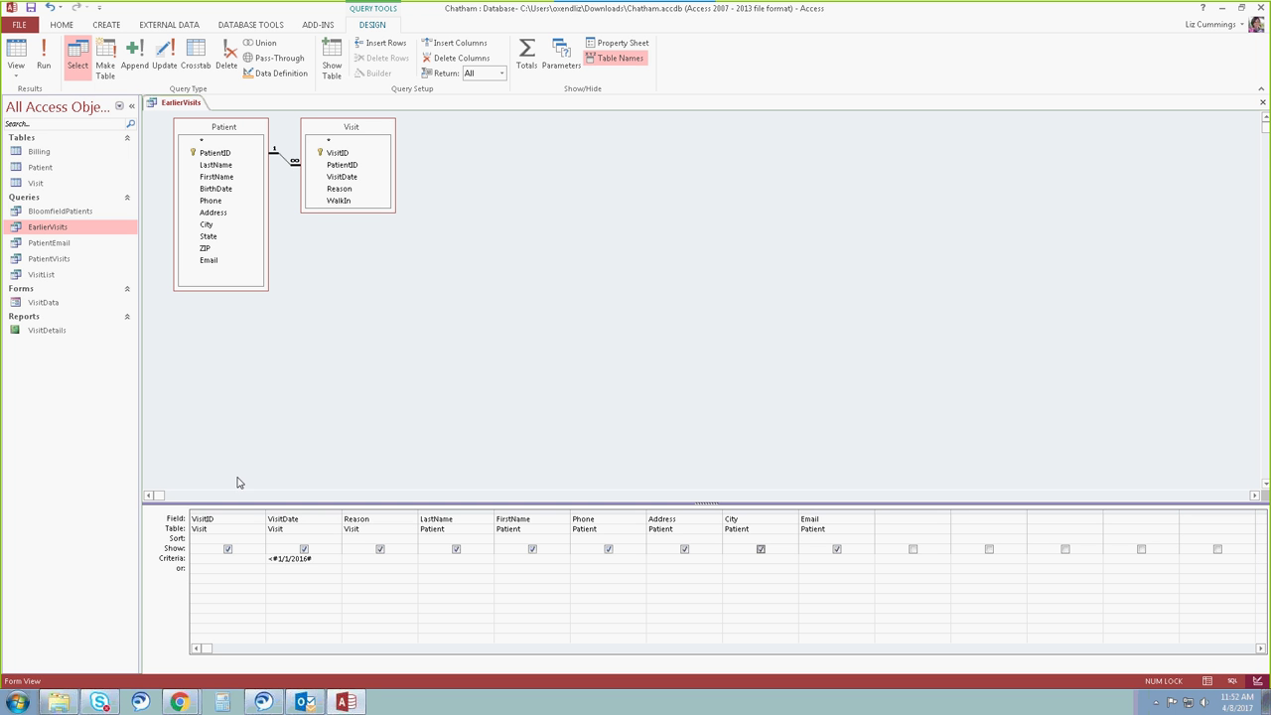
Run the EarlierVisits query, fit all datasheet columns to their contents, and close it
{"action": "left_click", "coordinate": [44, 56]}
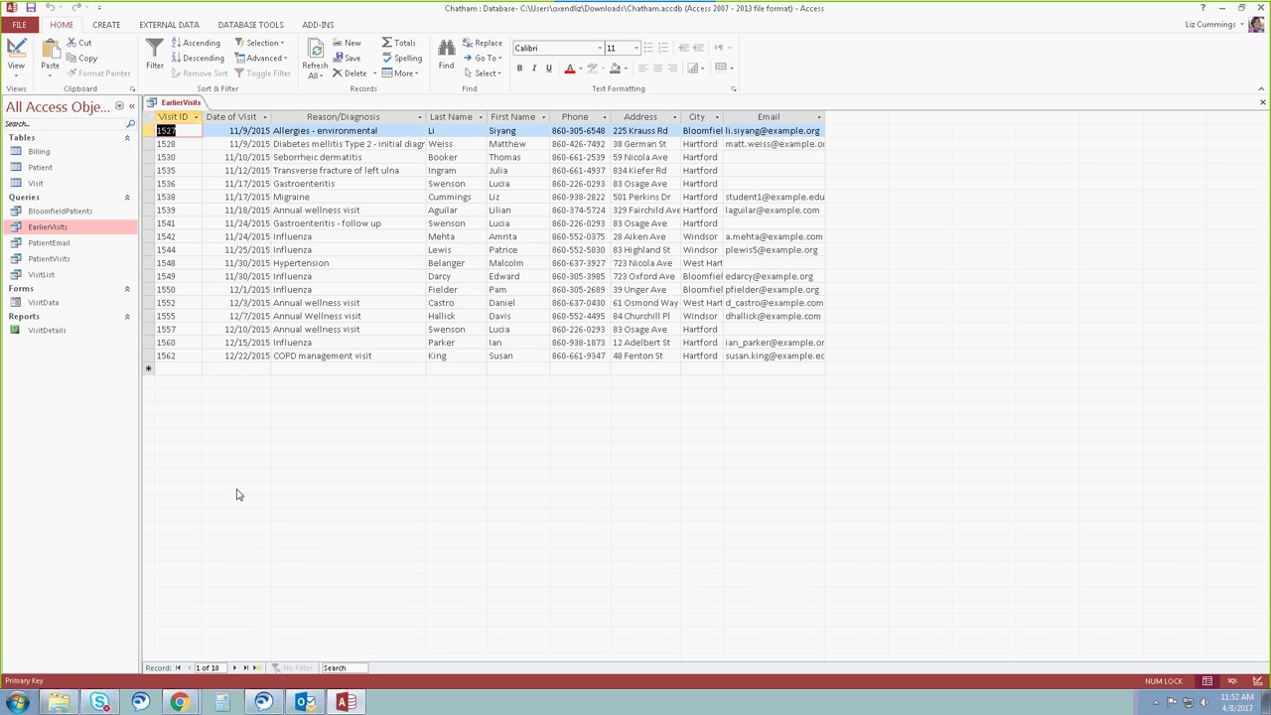
{"action": "left_click", "coordinate": [148, 120]}
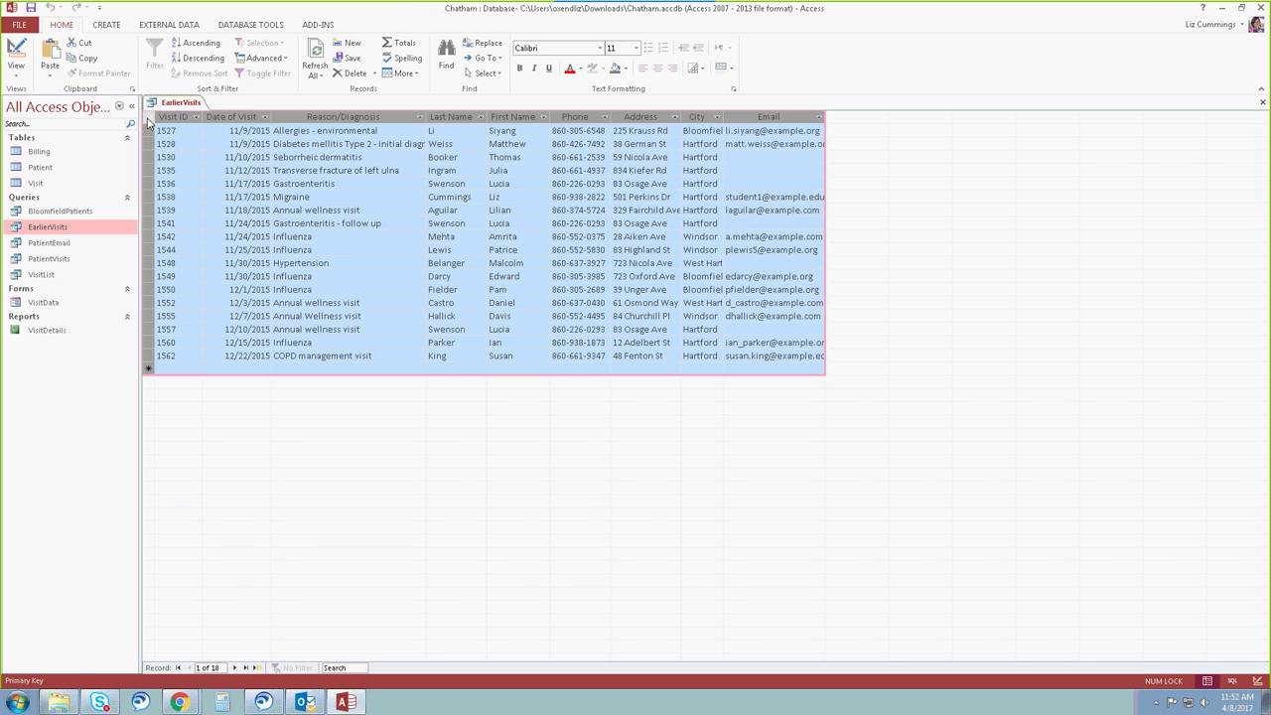
{"action": "double_click", "coordinate": [272, 111]}
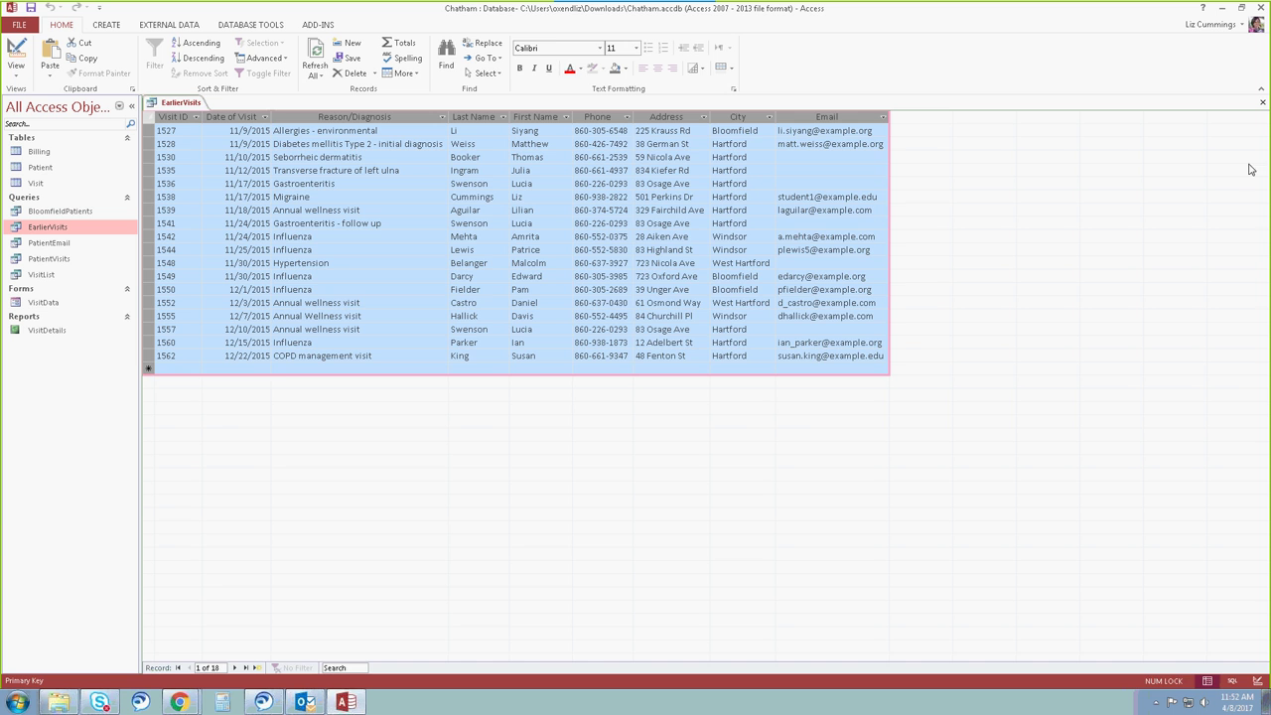
{"action": "left_click", "coordinate": [1262, 102]}
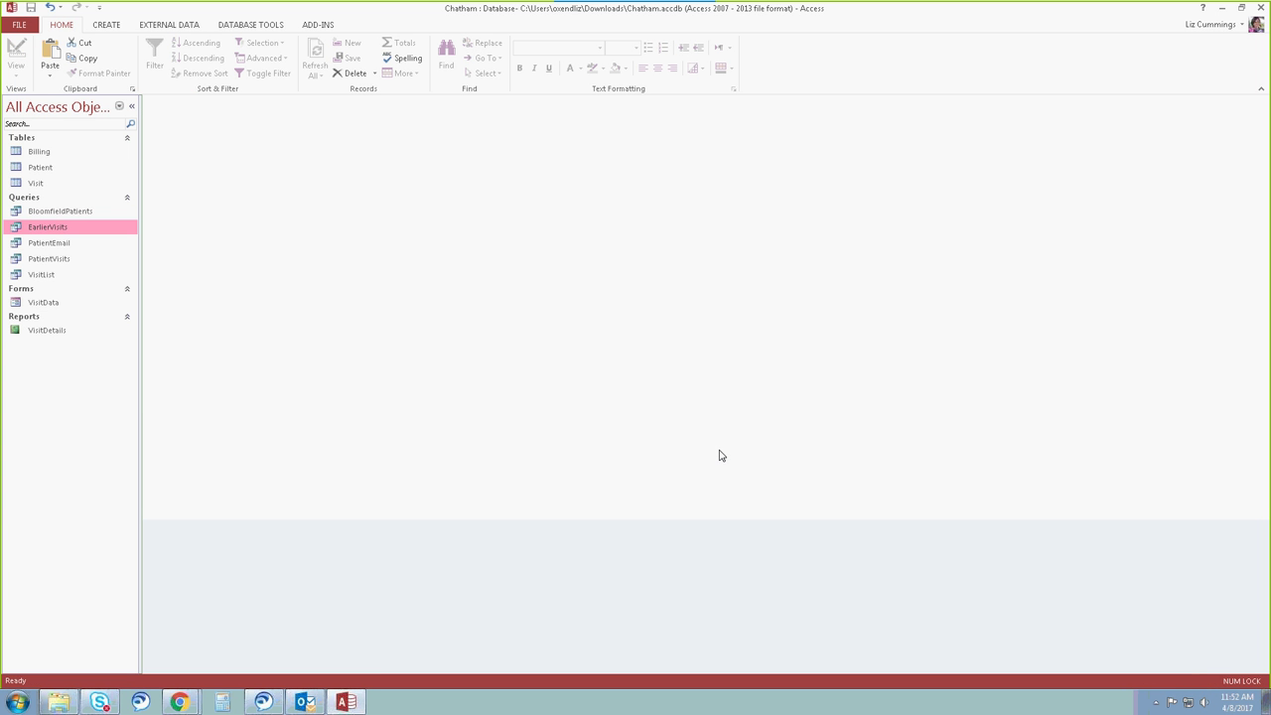
Reopen the EarlierVisits query to review its records and column widths, and close it again
{"action": "key", "text": "Return"}
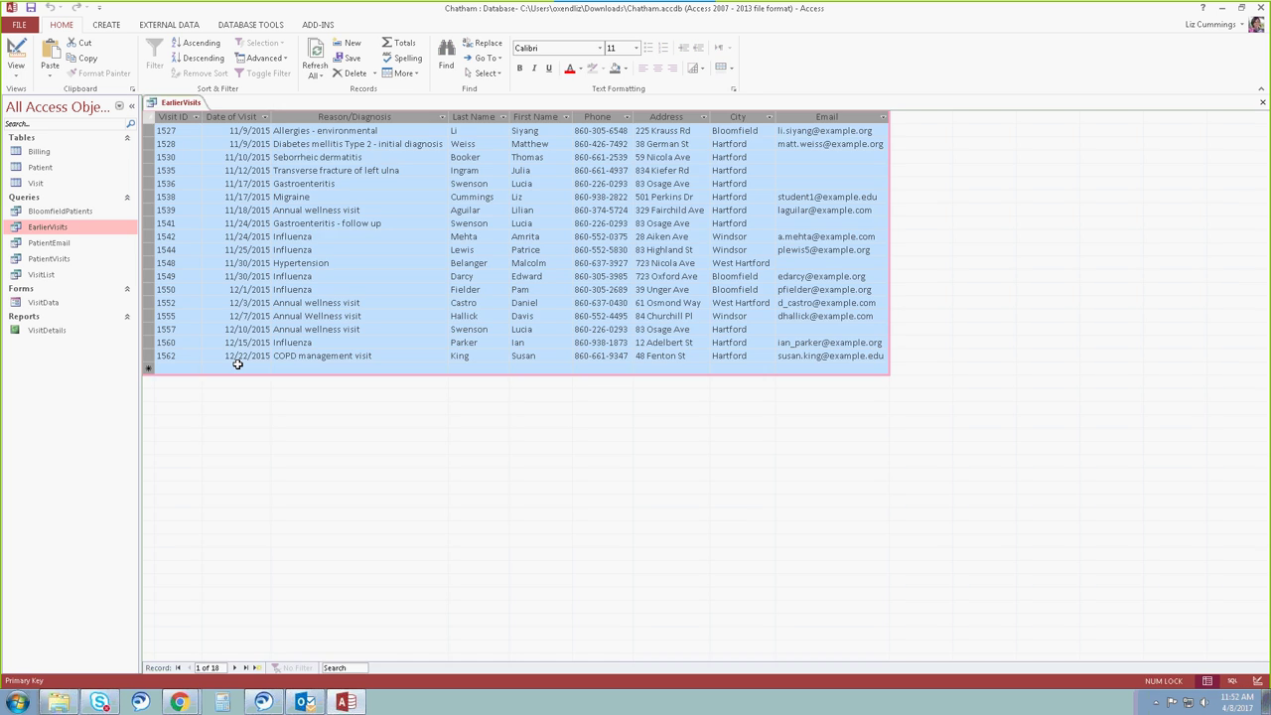
{"action": "key", "text": "ctrl+w"}
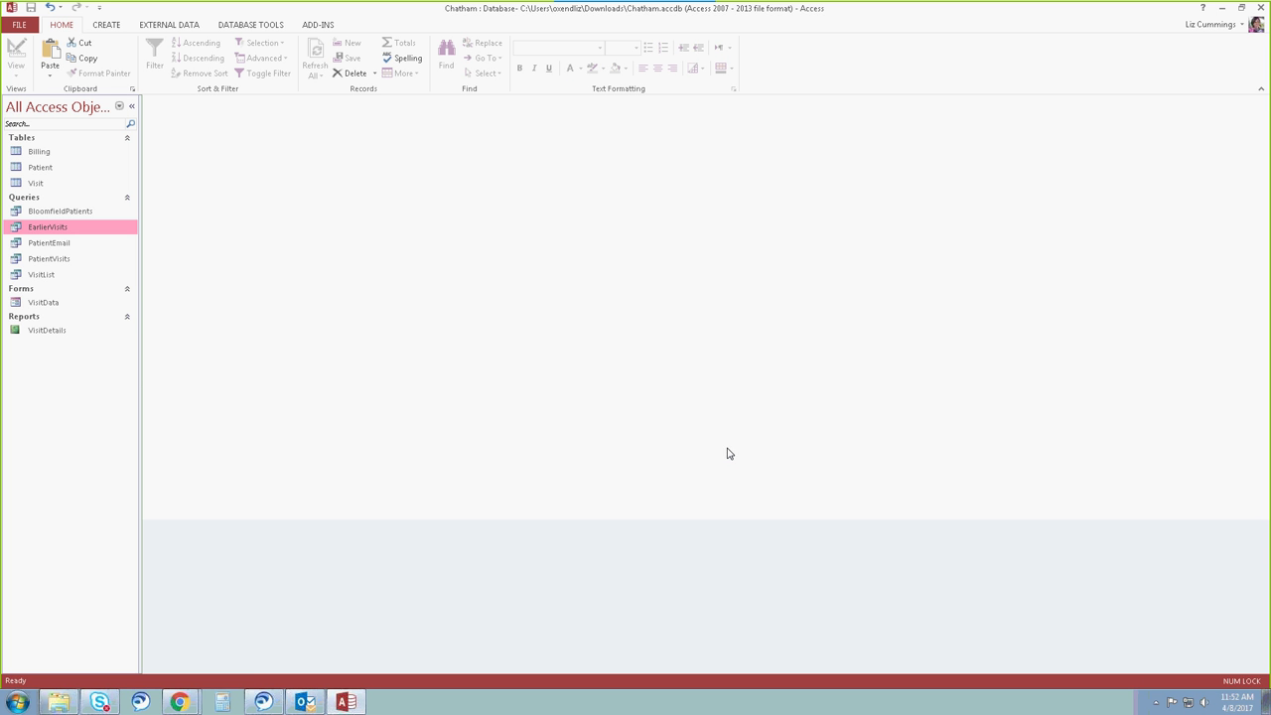
{"action": "key", "text": "Return"}
{"action": "key", "text": "ctrl+a"}
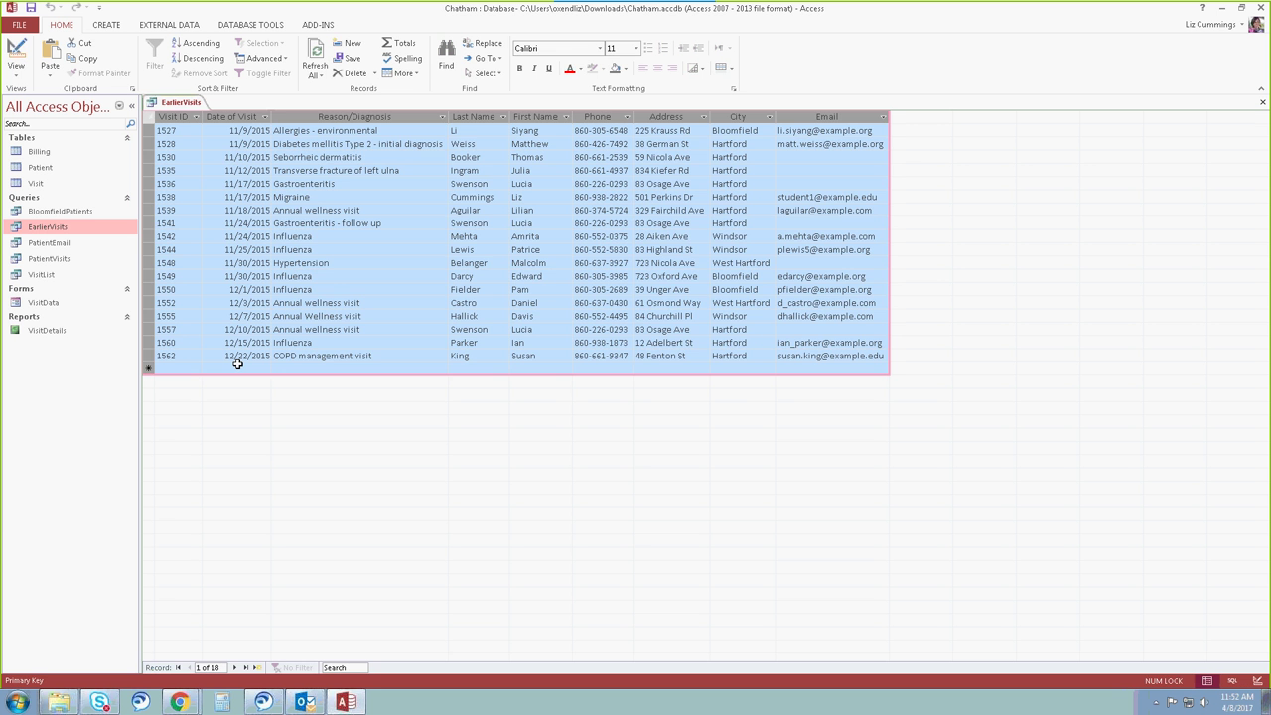
{"action": "key", "text": "ctrl+w"}
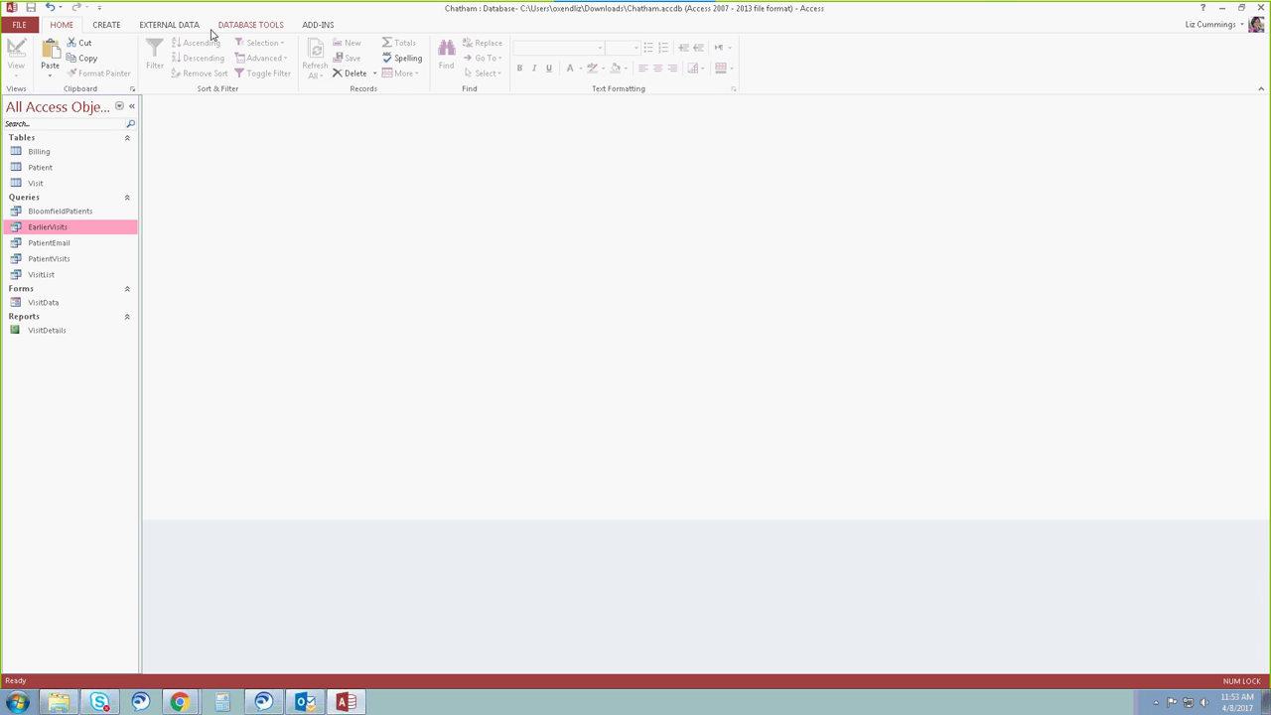
Create a new query in Design view based on the Patient and Visit tables
{"action": "left_click", "coordinate": [107, 24]}
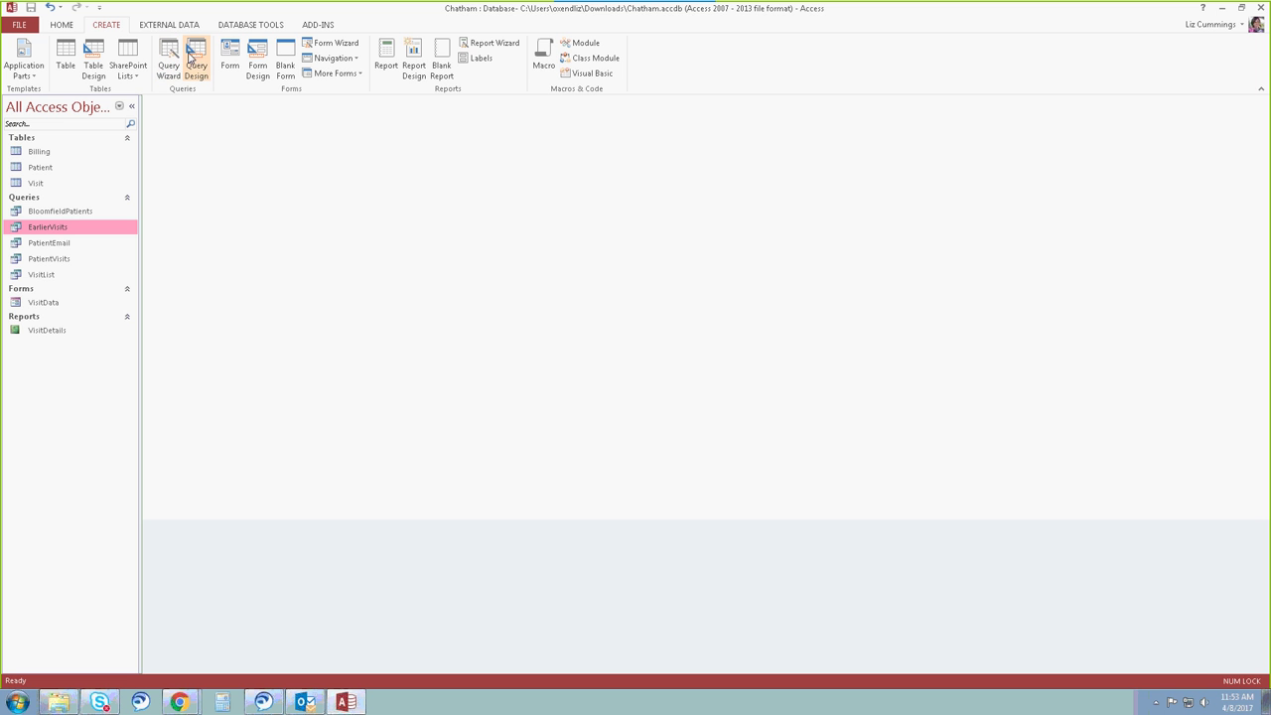
{"action": "left_click", "coordinate": [196, 60]}
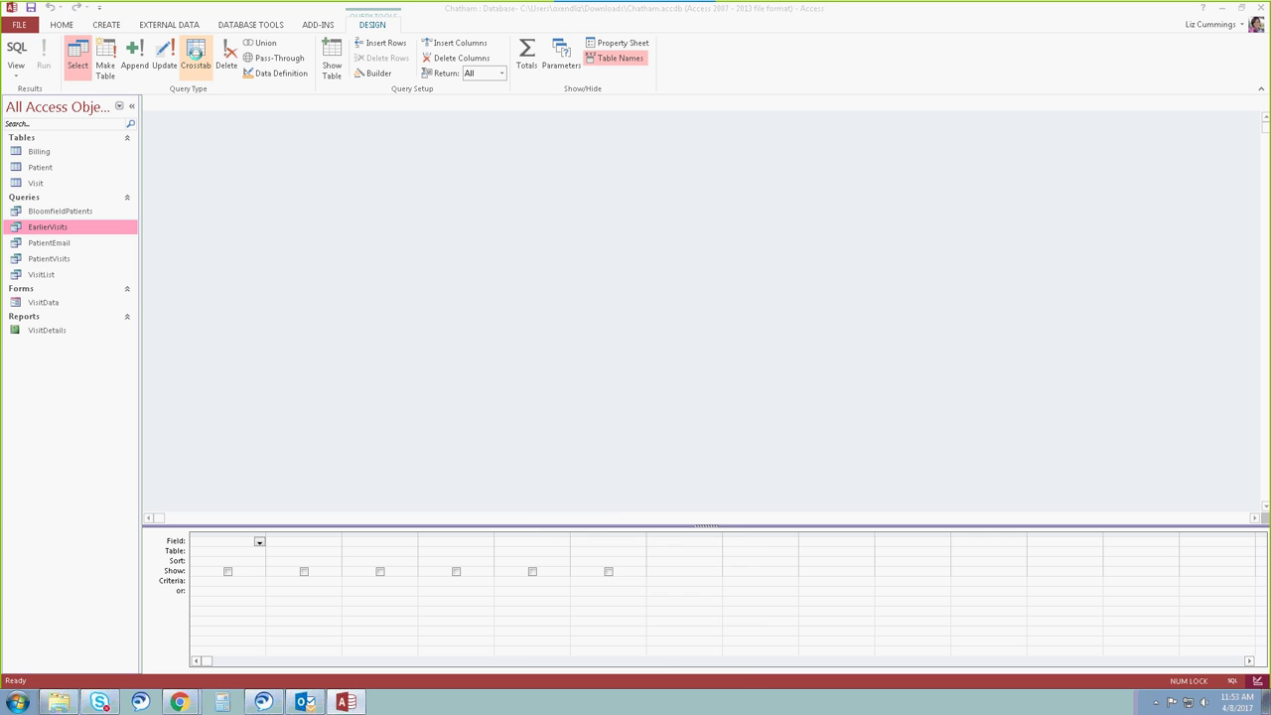
{"action": "left_click_drag", "start_coordinate": [615, 486], "coordinate": [565, 185]}
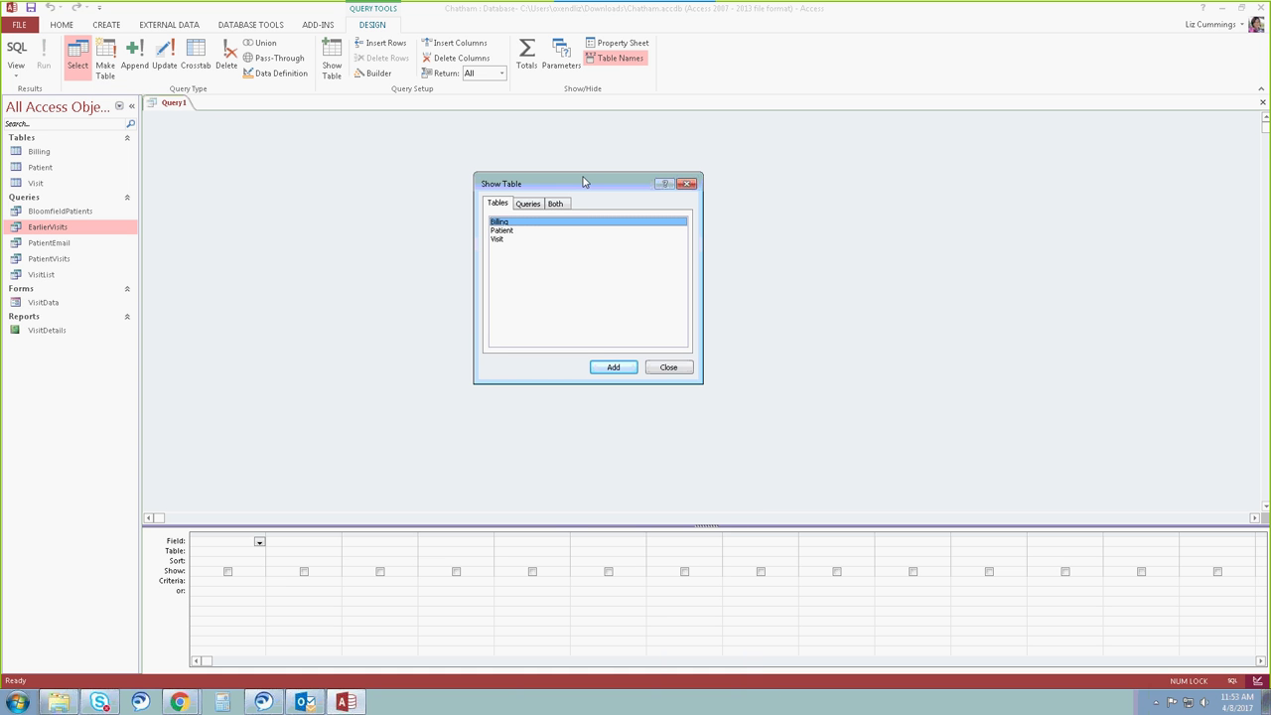
{"action": "double_click", "coordinate": [521, 230]}
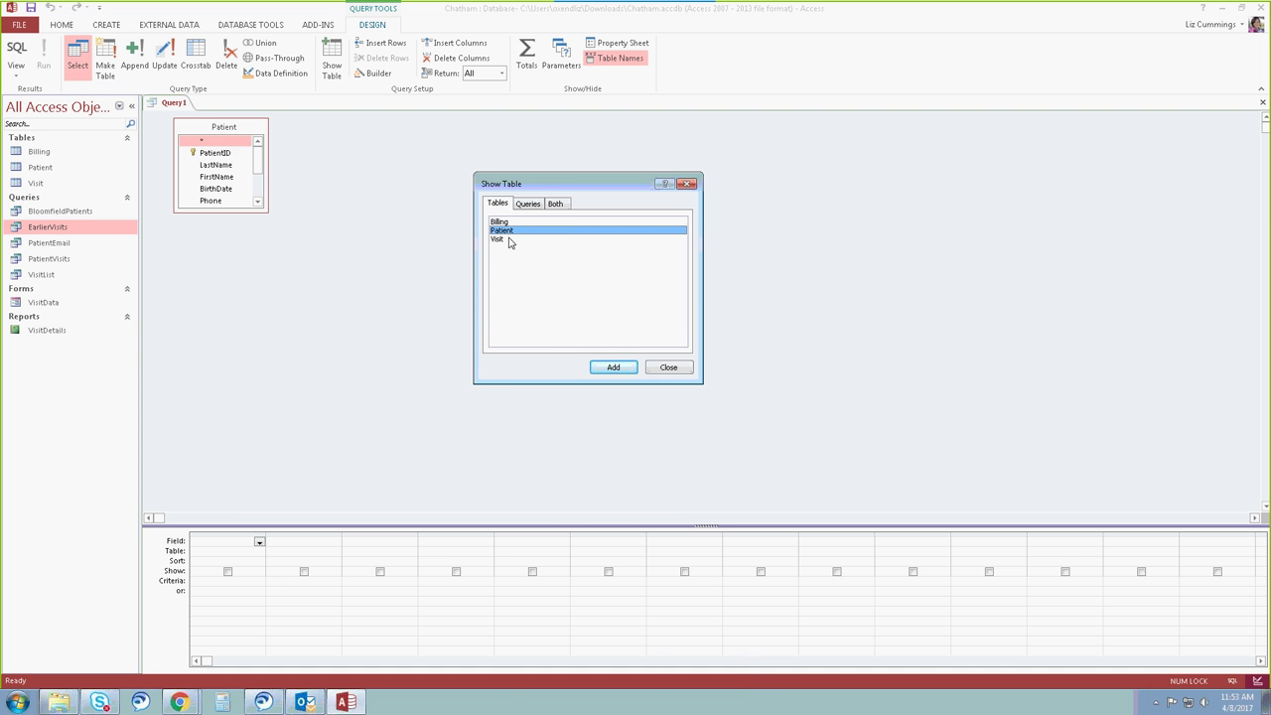
{"action": "double_click", "coordinate": [508, 240]}
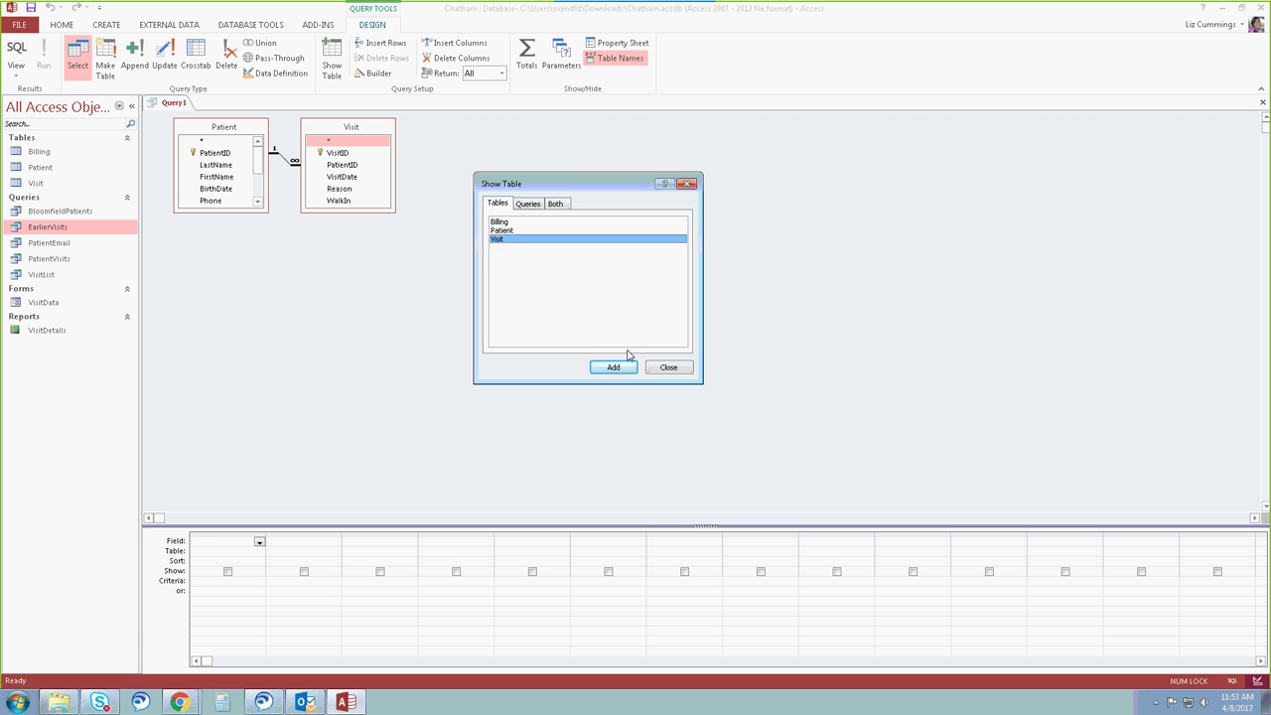
{"action": "left_click", "coordinate": [666, 370]}
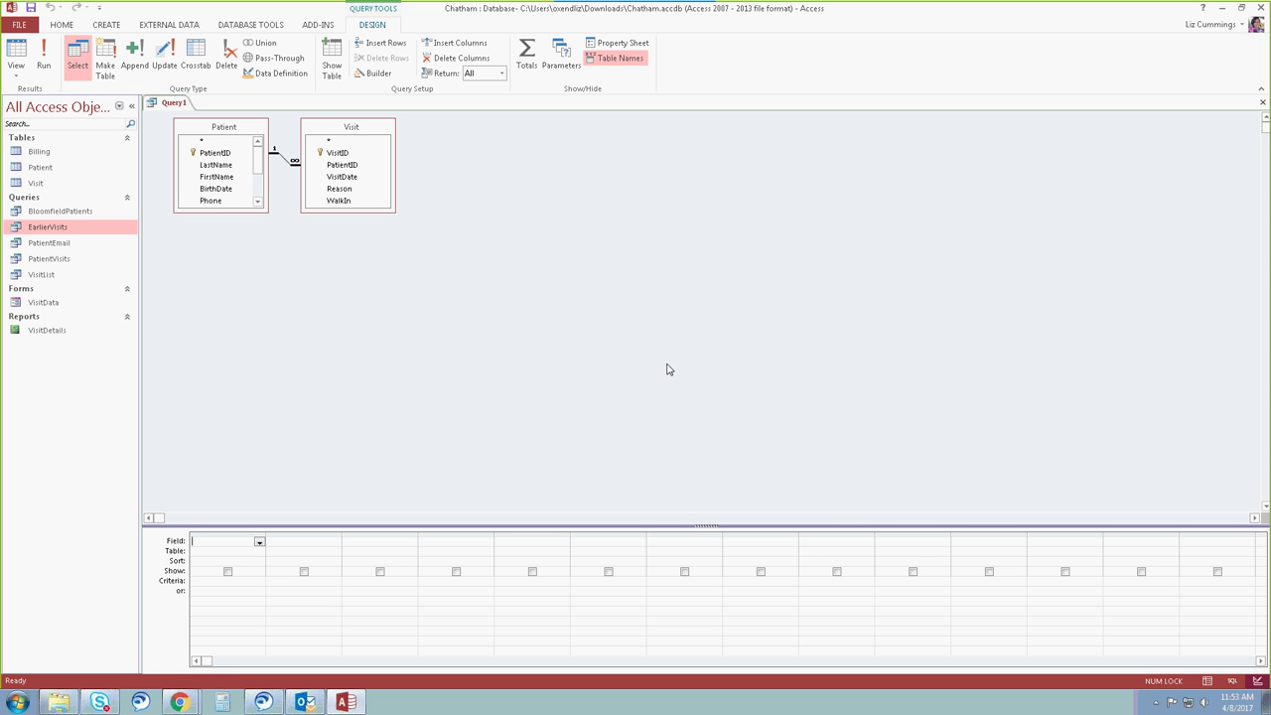
Add FirstName, LastName, BirthDate, Phone and City from Patient, followed by VisitDate and Reason from Visit, to the query design
{"action": "left_click", "coordinate": [248, 209]}
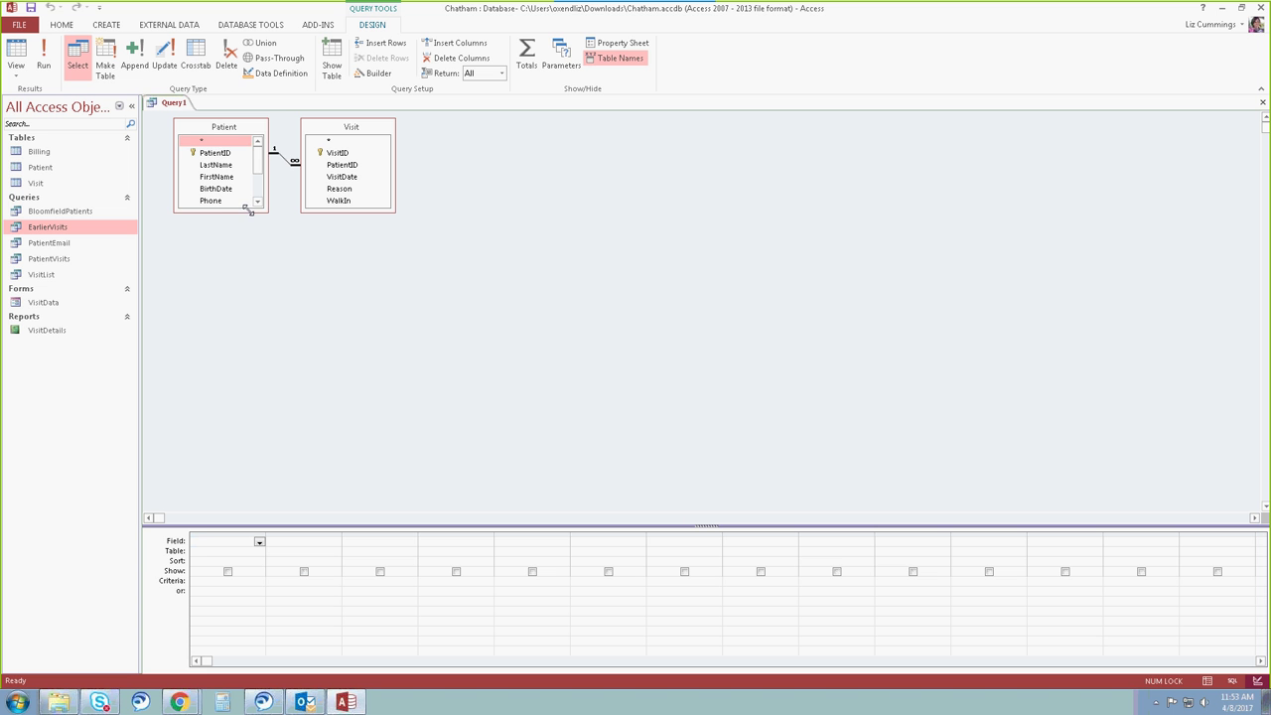
{"action": "left_click_drag", "start_coordinate": [248, 208], "coordinate": [251, 269]}
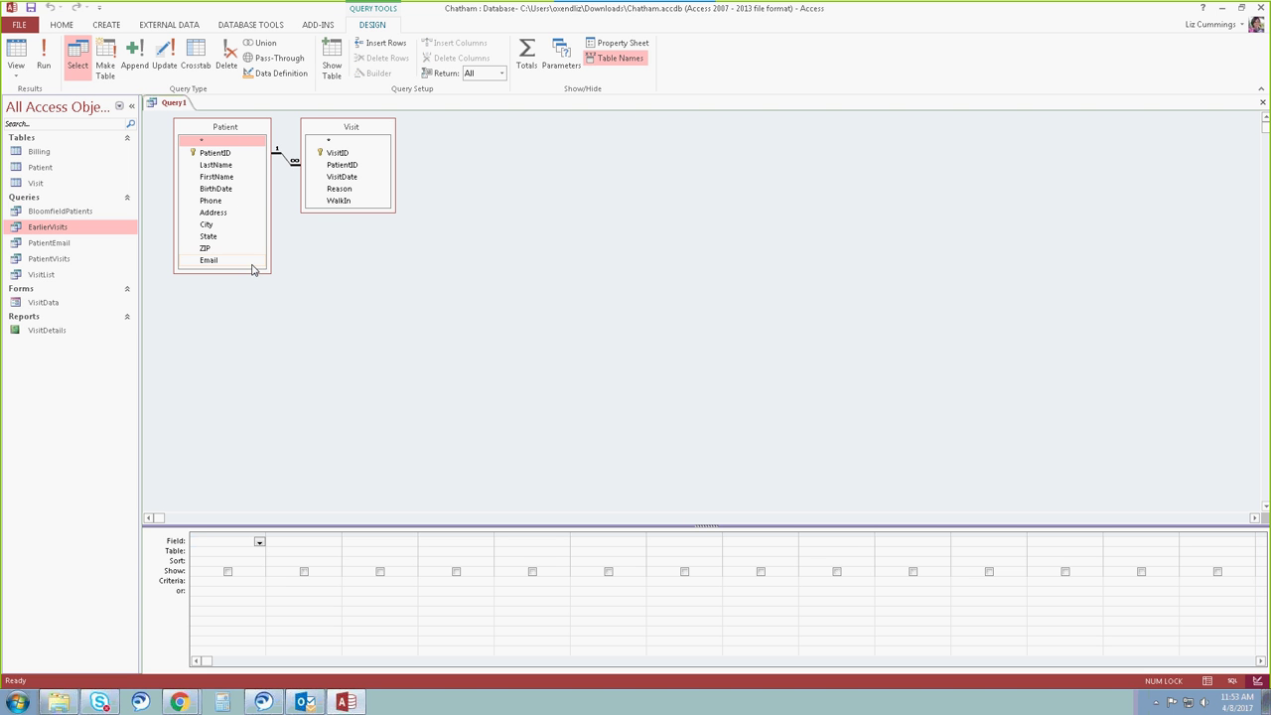
{"action": "double_click", "coordinate": [217, 179]}
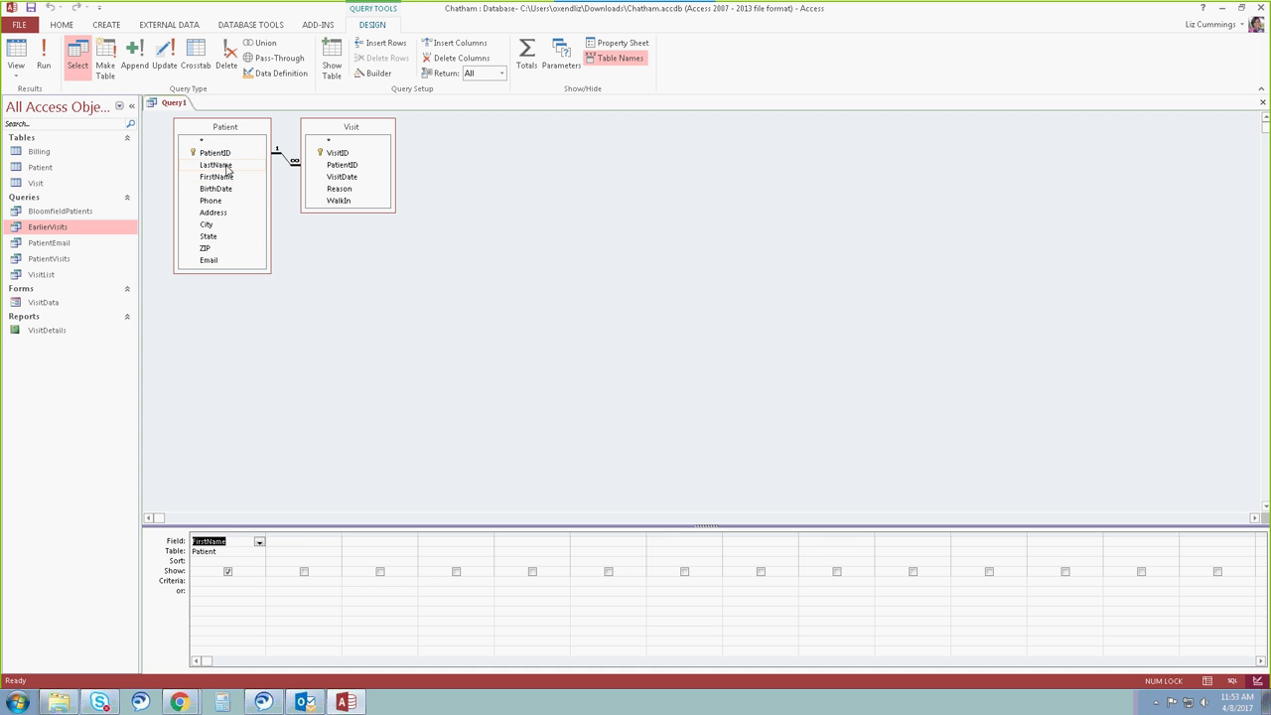
{"action": "double_click", "coordinate": [215, 165]}
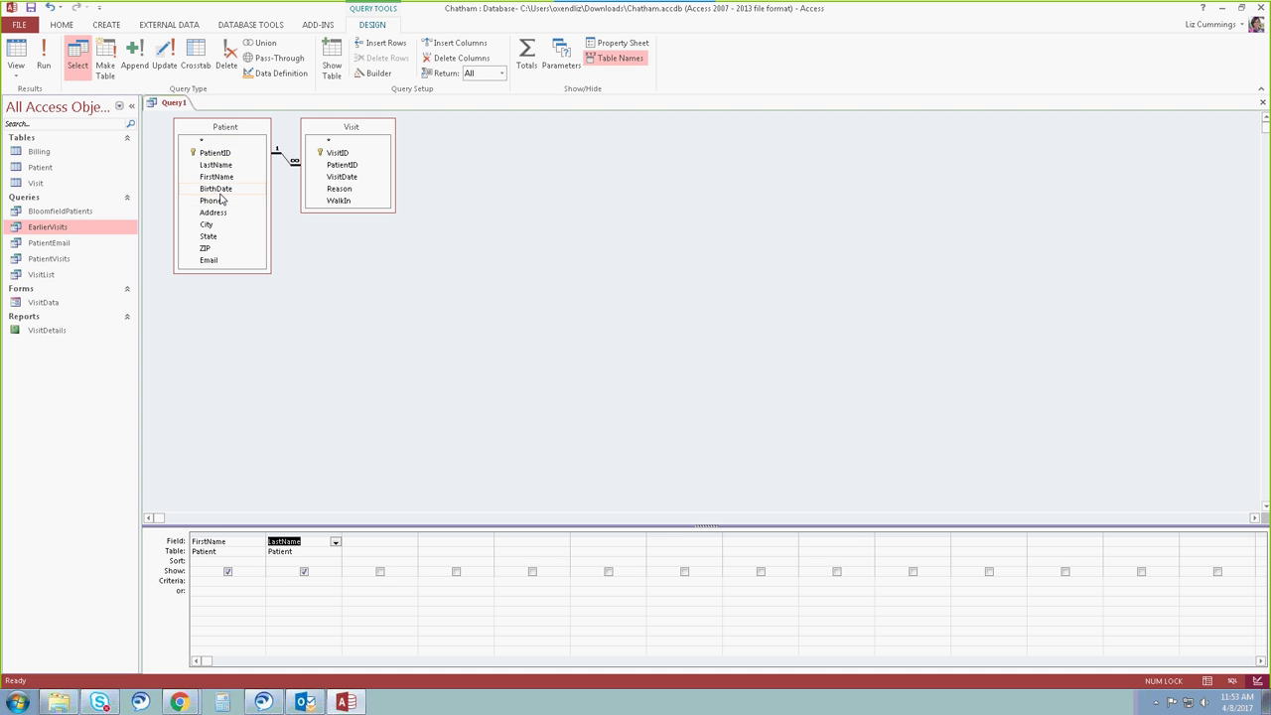
{"action": "double_click", "coordinate": [217, 188]}
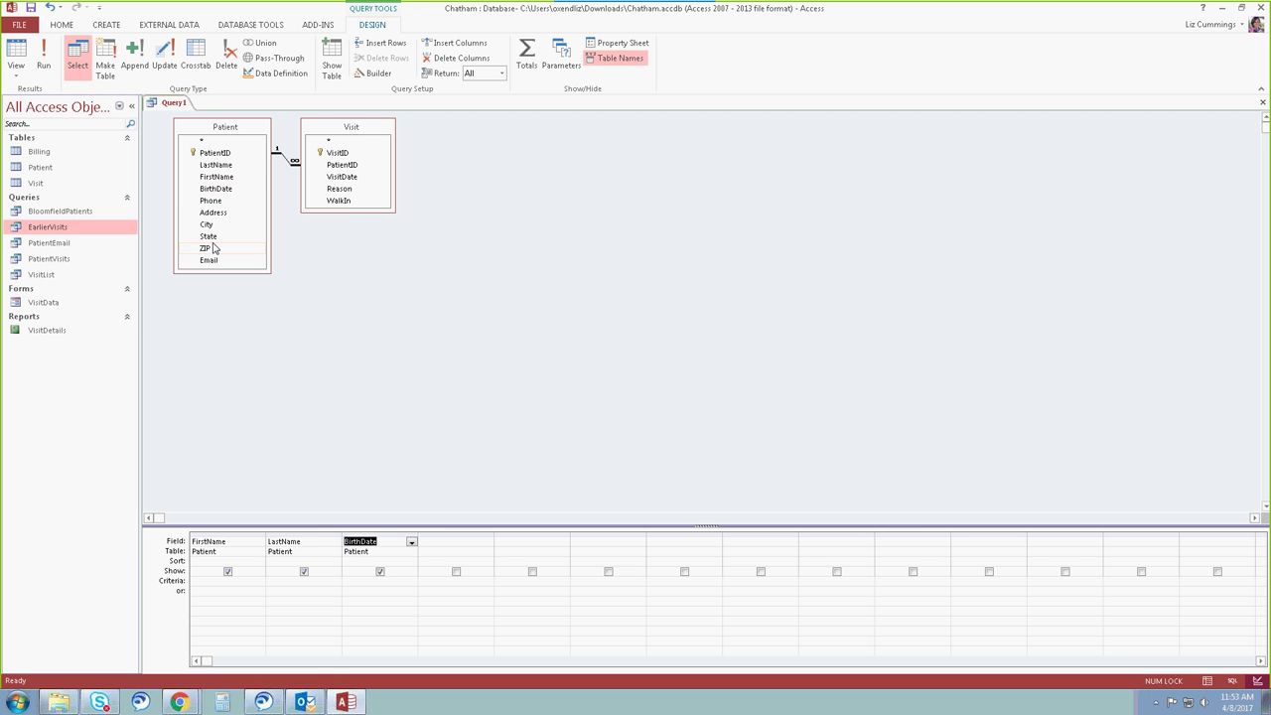
{"action": "double_click", "coordinate": [213, 202]}
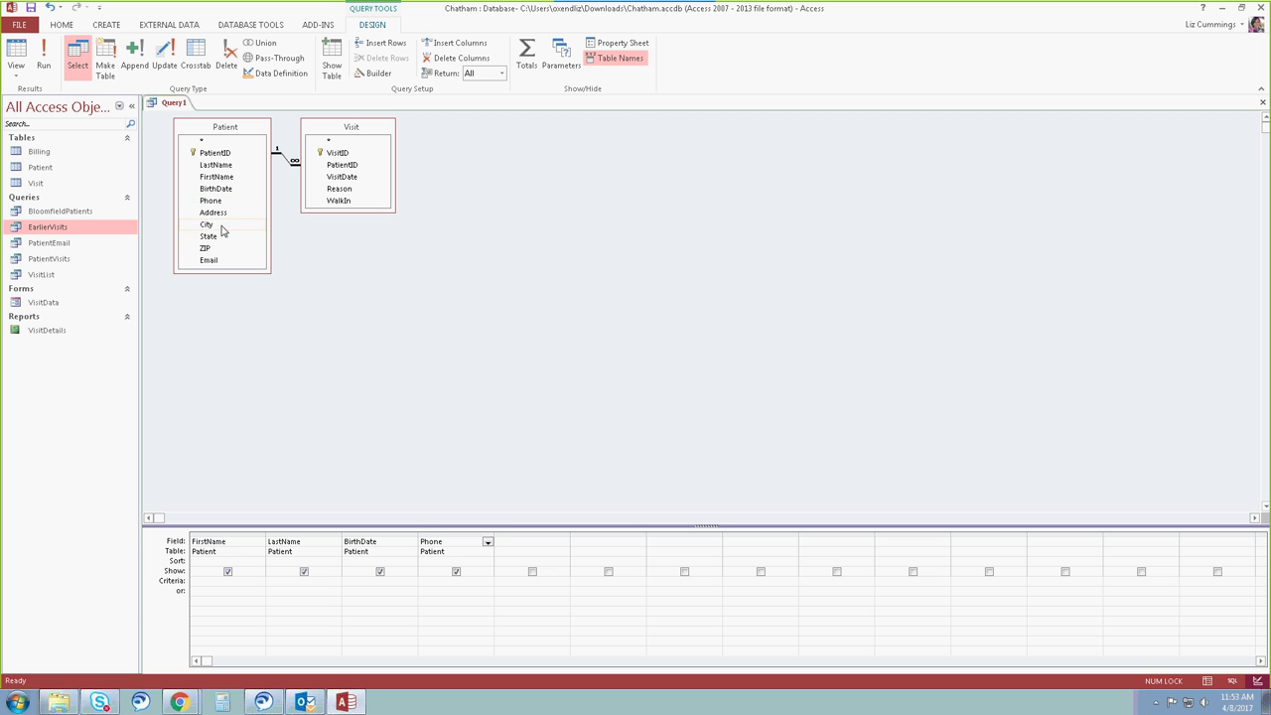
{"action": "double_click", "coordinate": [221, 227]}
{"action": "double_click", "coordinate": [348, 176]}
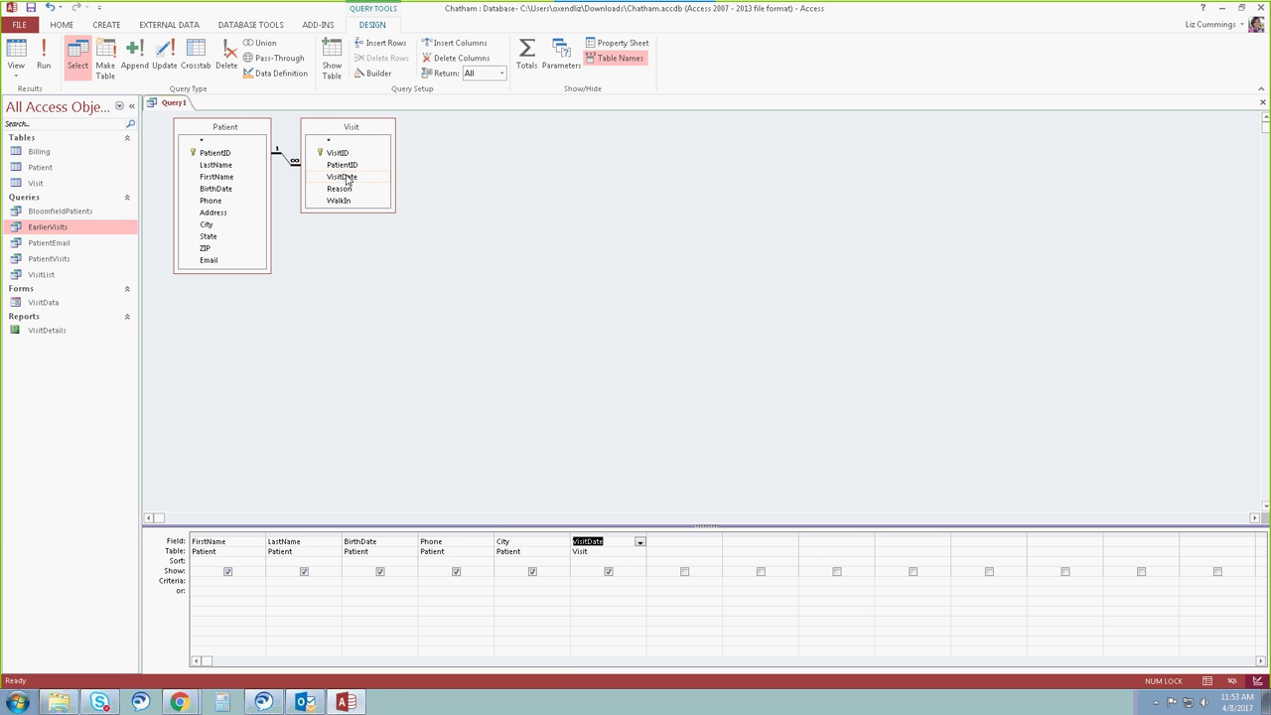
{"action": "double_click", "coordinate": [350, 190]}
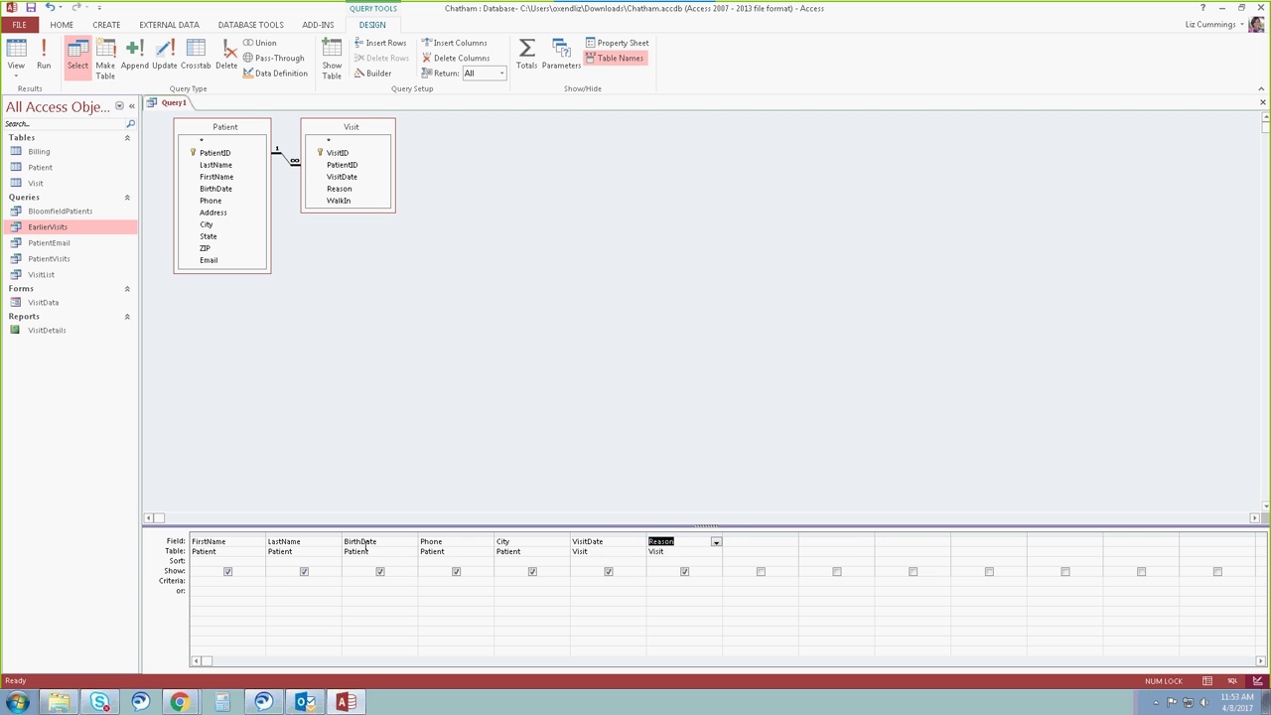
Set the query criteria to BirthDate <=#12/31/1956# and Reason "Influenza" on the same criteria row
{"action": "left_click", "coordinate": [349, 584]}
{"action": "type", "text": "<=12/31/1956"}
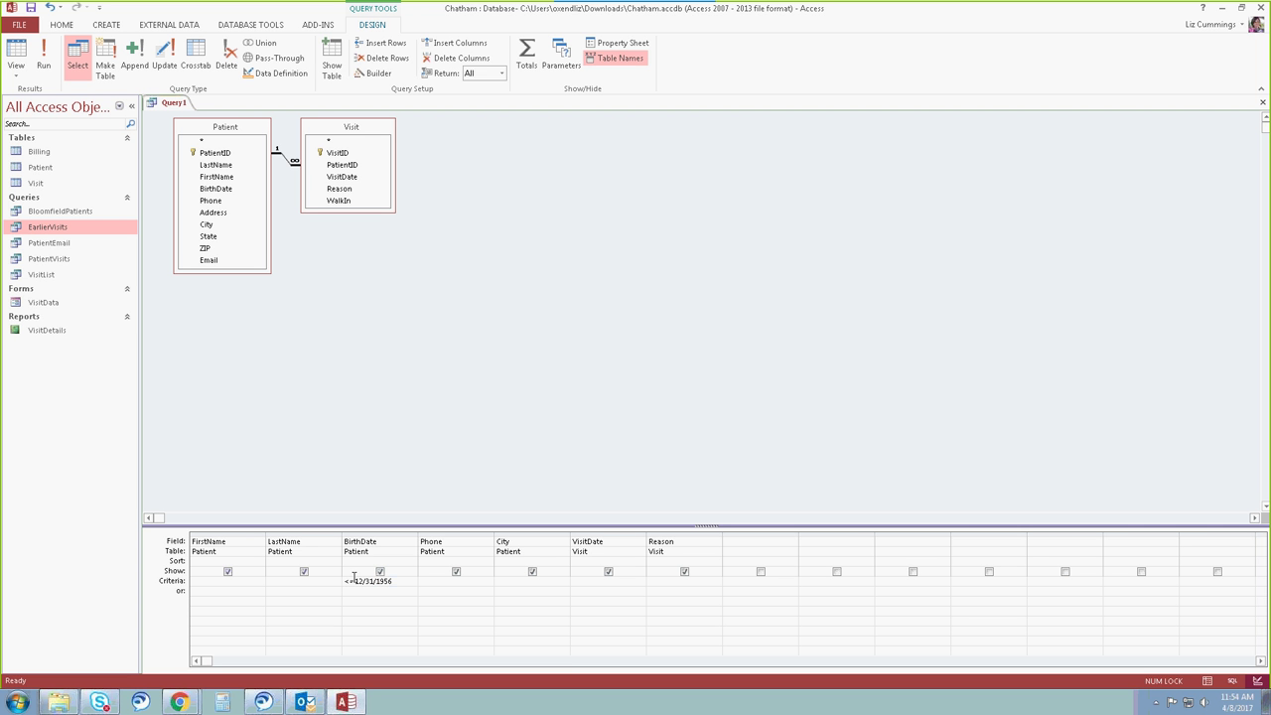
{"action": "key", "text": "Tab"}
{"action": "type", "text": "Influenza"}
{"action": "key", "text": "Tab"}
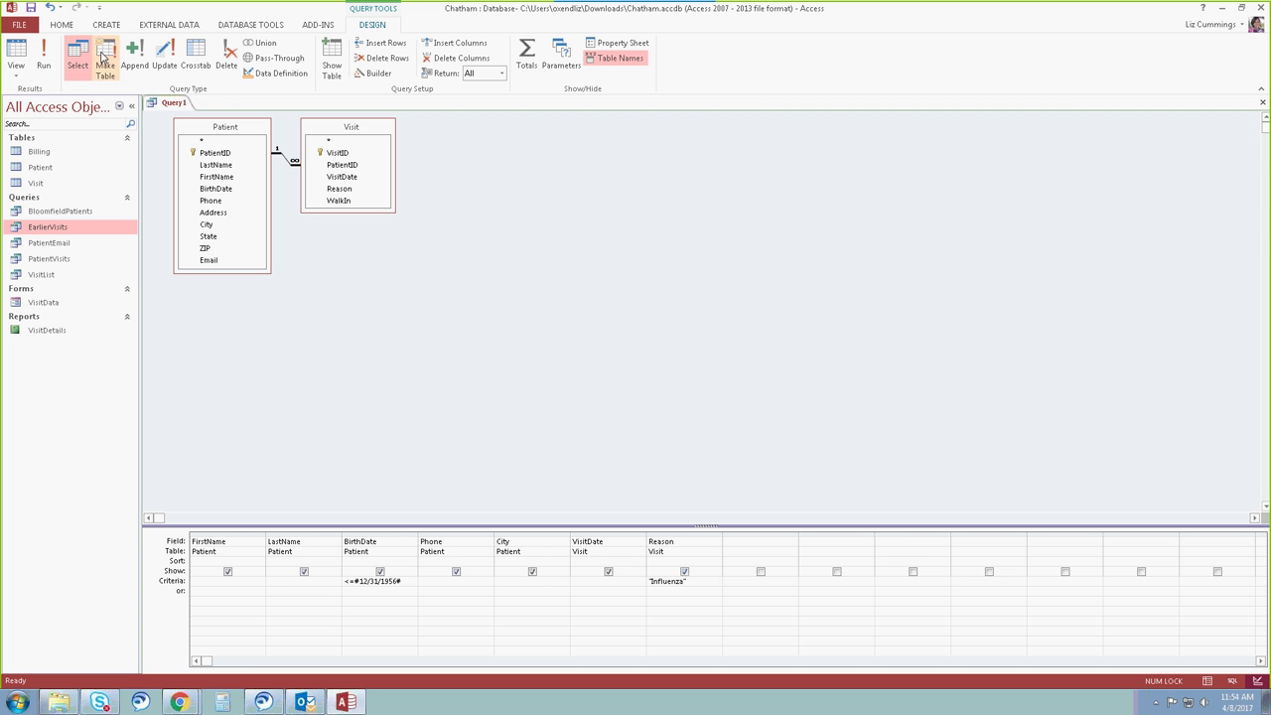
Run the new query, save it as OlderAndFluPatients, and close it
{"action": "left_click", "coordinate": [44, 58]}
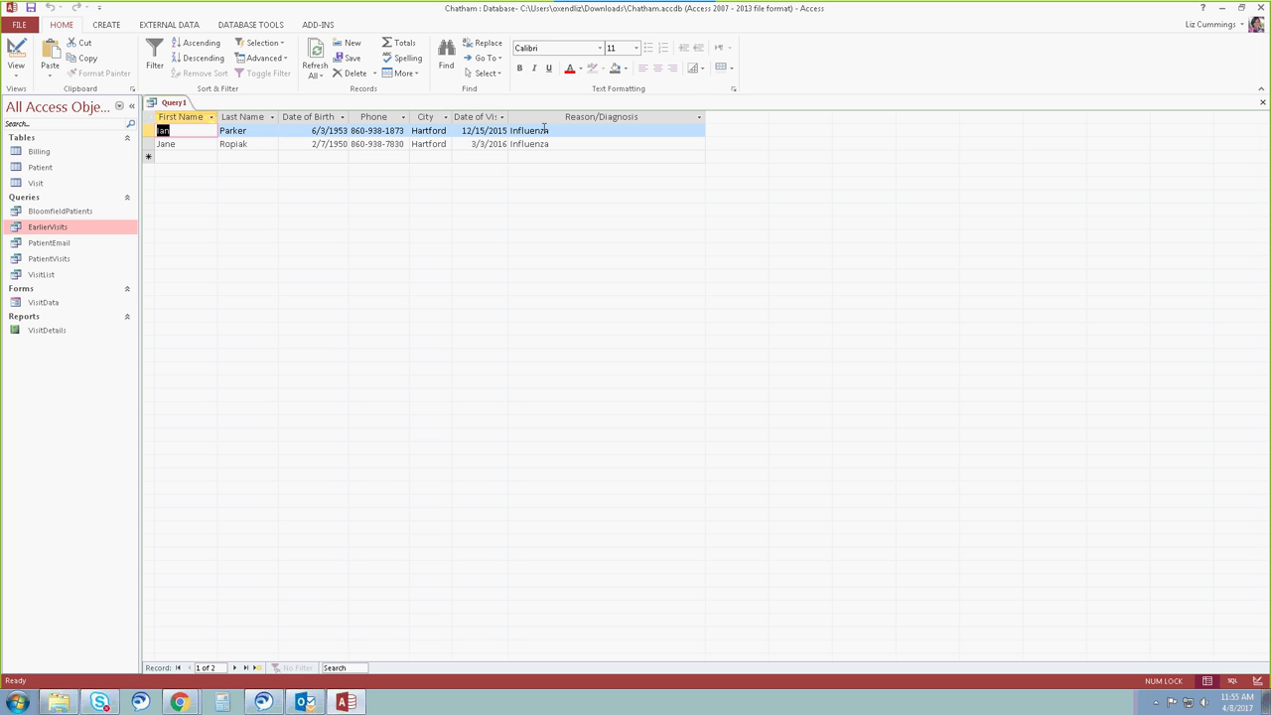
{"action": "left_click", "coordinate": [31, 7]}
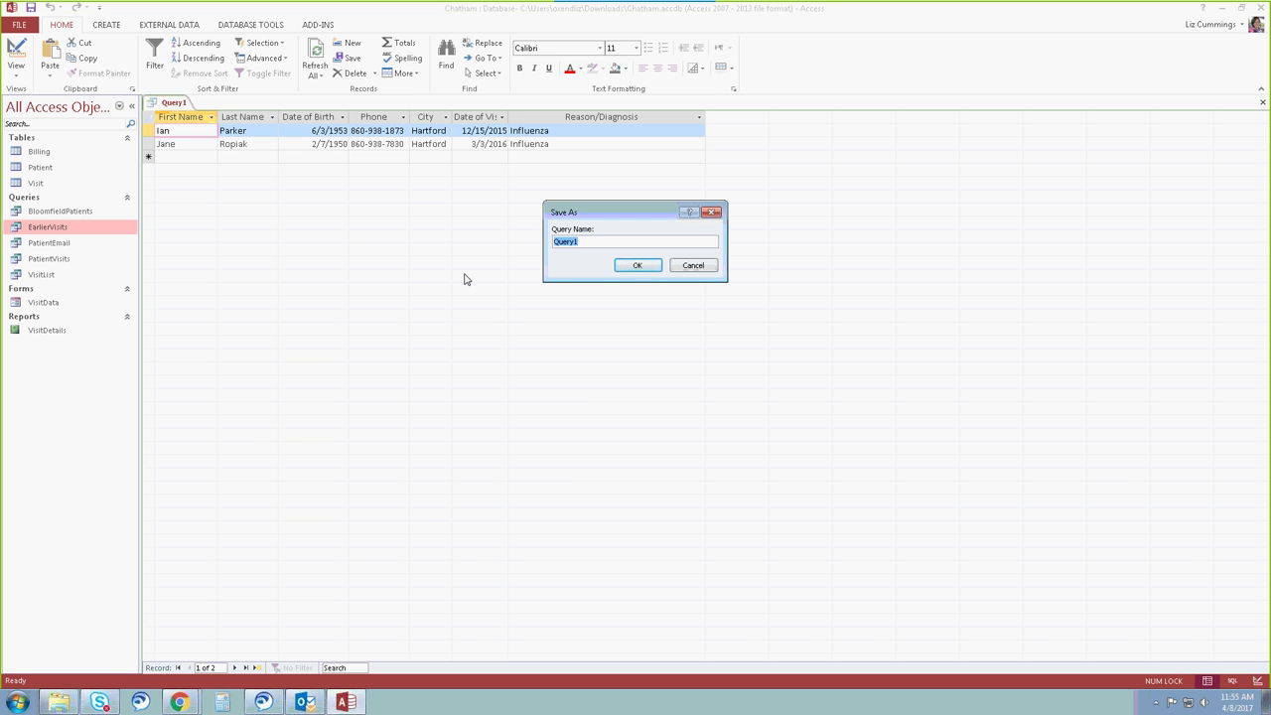
{"action": "type", "text": "OlderAndFluPatients"}
{"action": "left_click", "coordinate": [635, 265]}
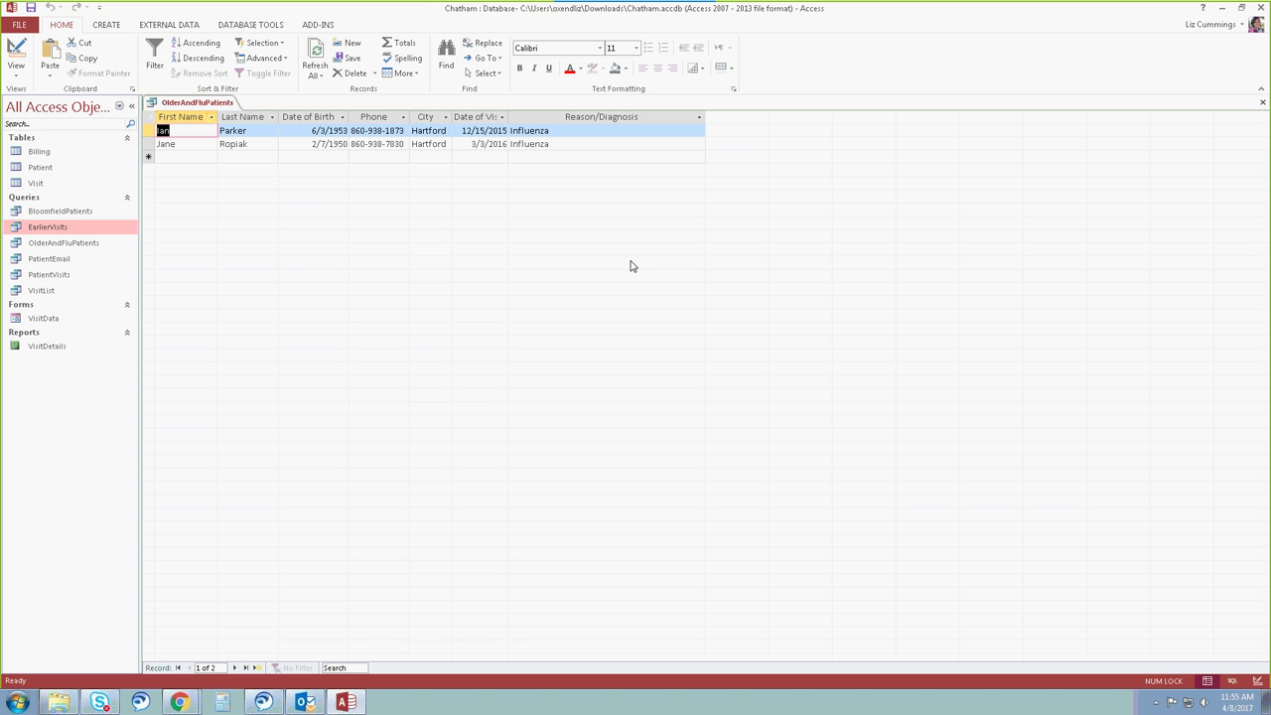
{"action": "left_click", "coordinate": [1262, 102]}
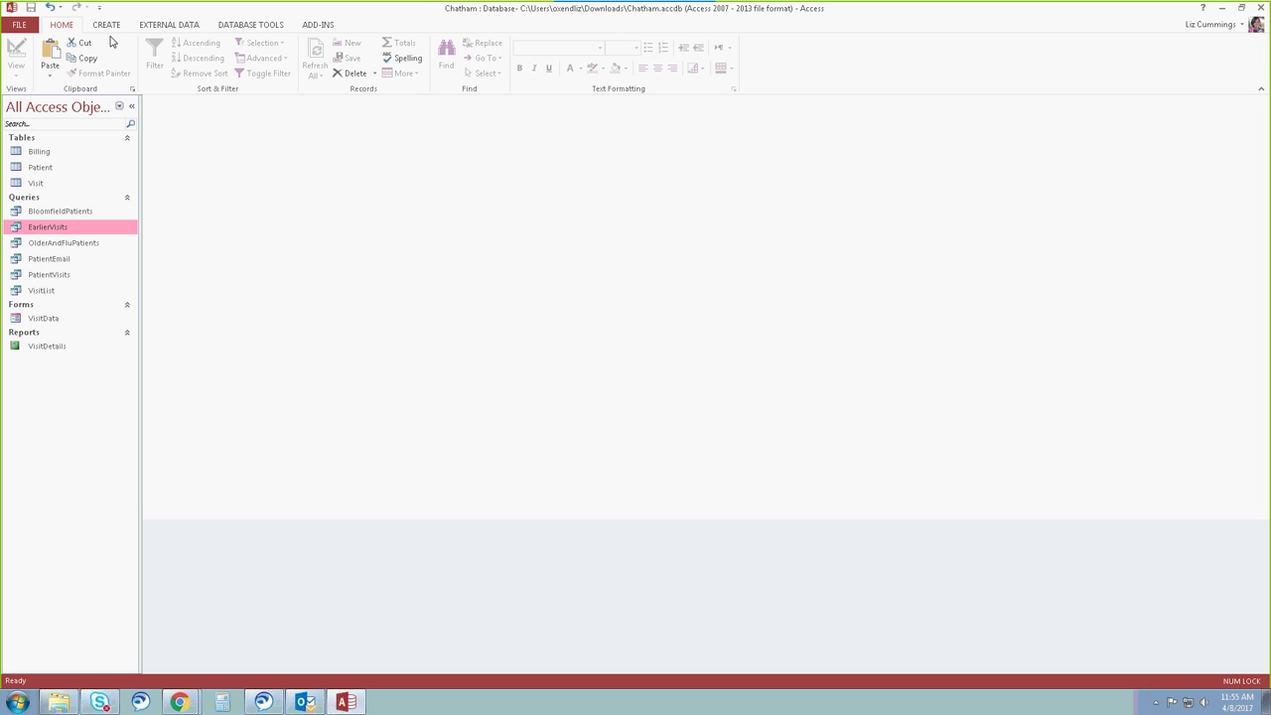
Copy the OlderAndFluPatients query and paste it as a new query named OlderOrFluPatients
{"action": "left_click", "coordinate": [62, 245]}
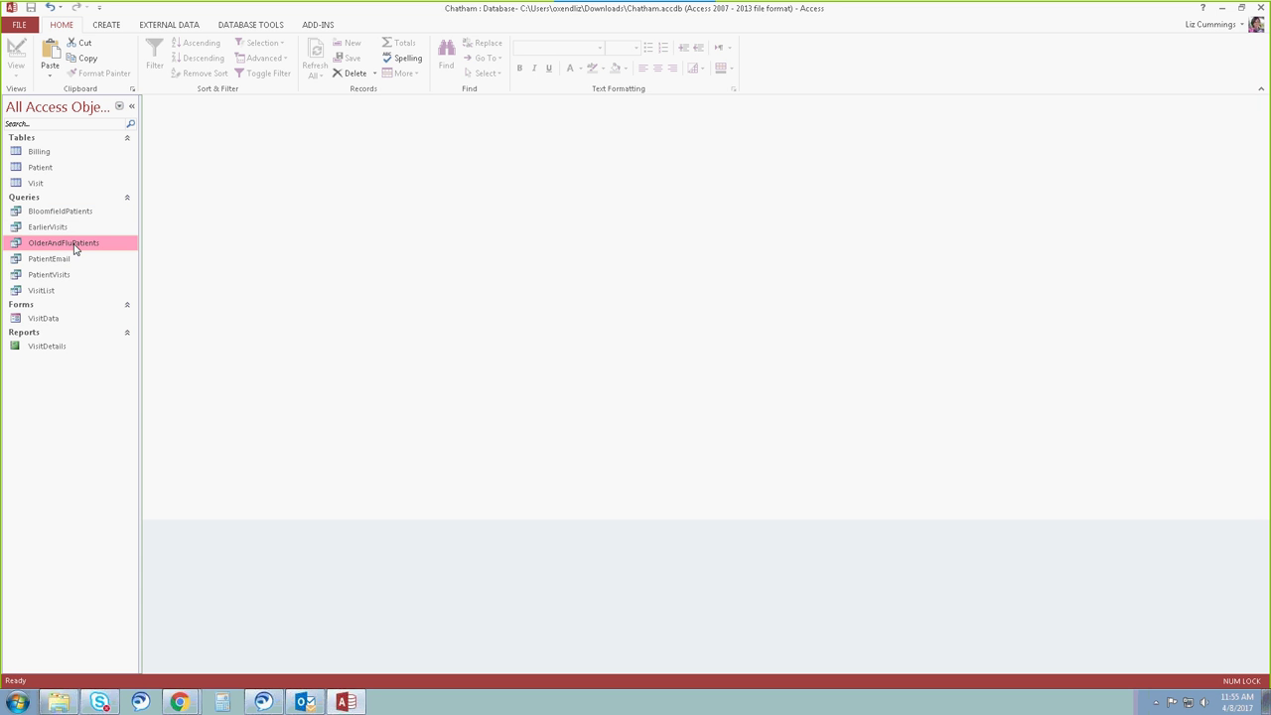
{"action": "right_click", "coordinate": [79, 246]}
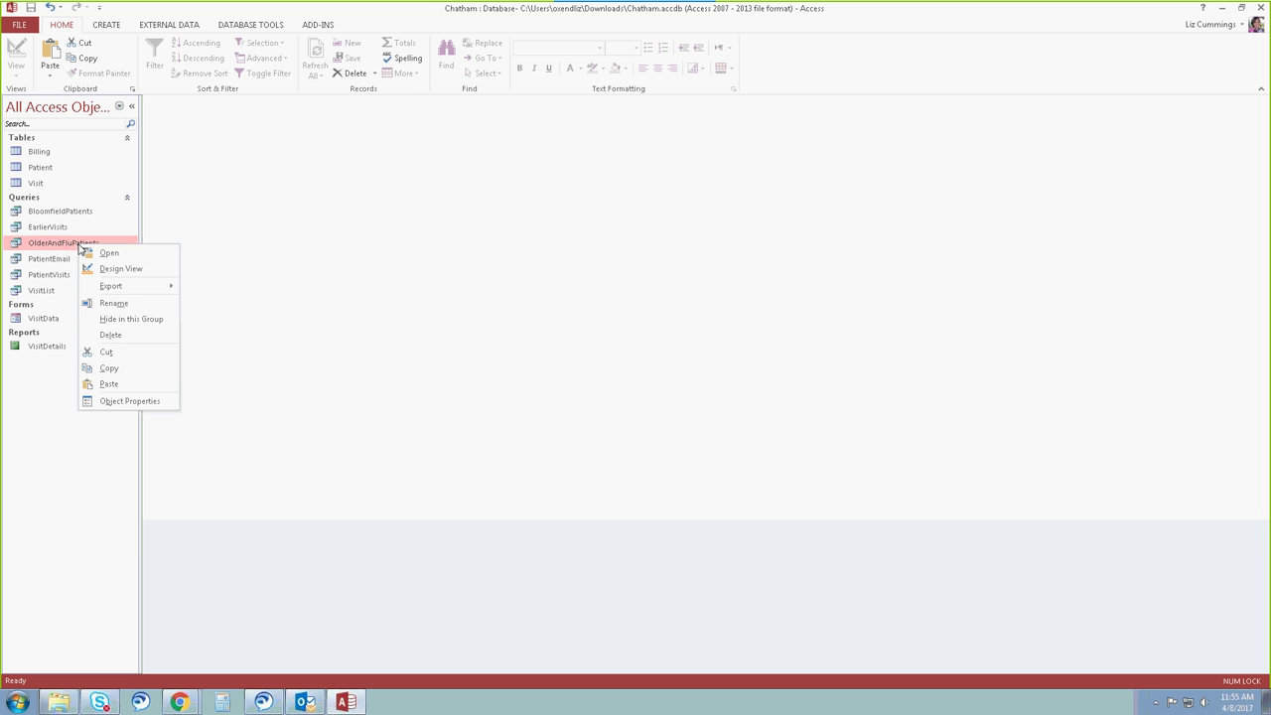
{"action": "left_click", "coordinate": [104, 369]}
{"action": "right_click", "coordinate": [48, 439]}
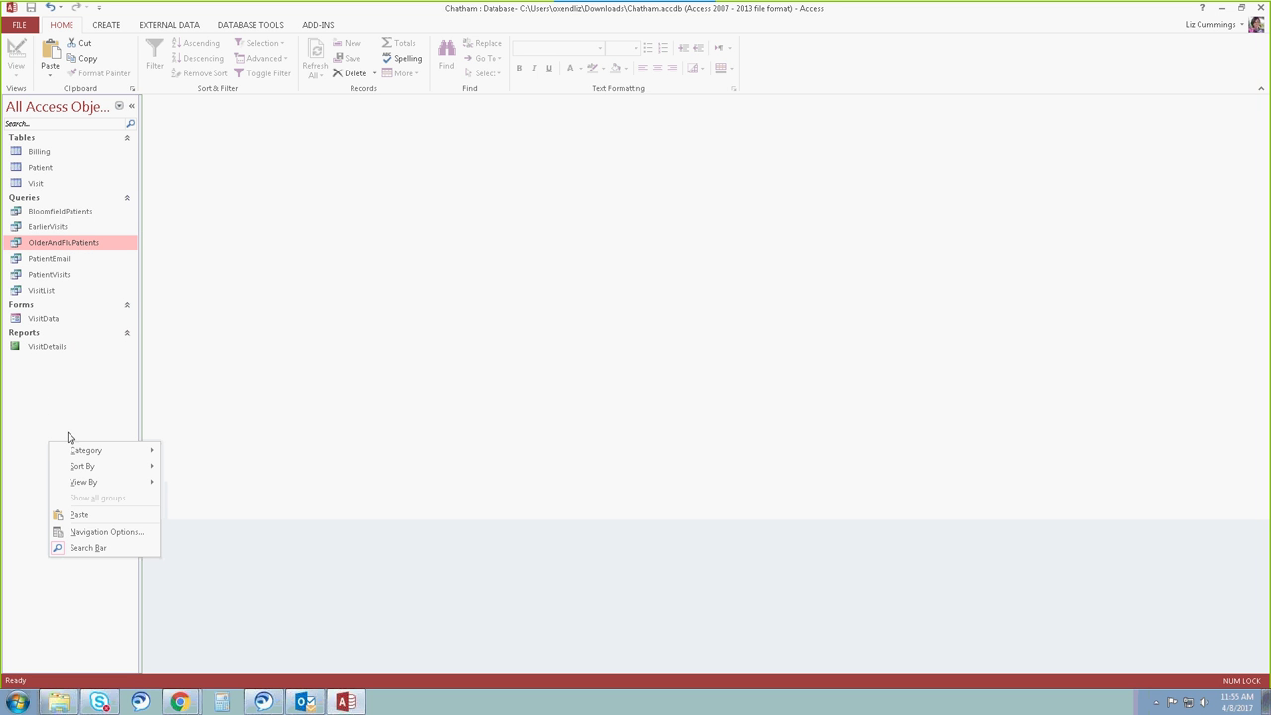
{"action": "left_click", "coordinate": [79, 514]}
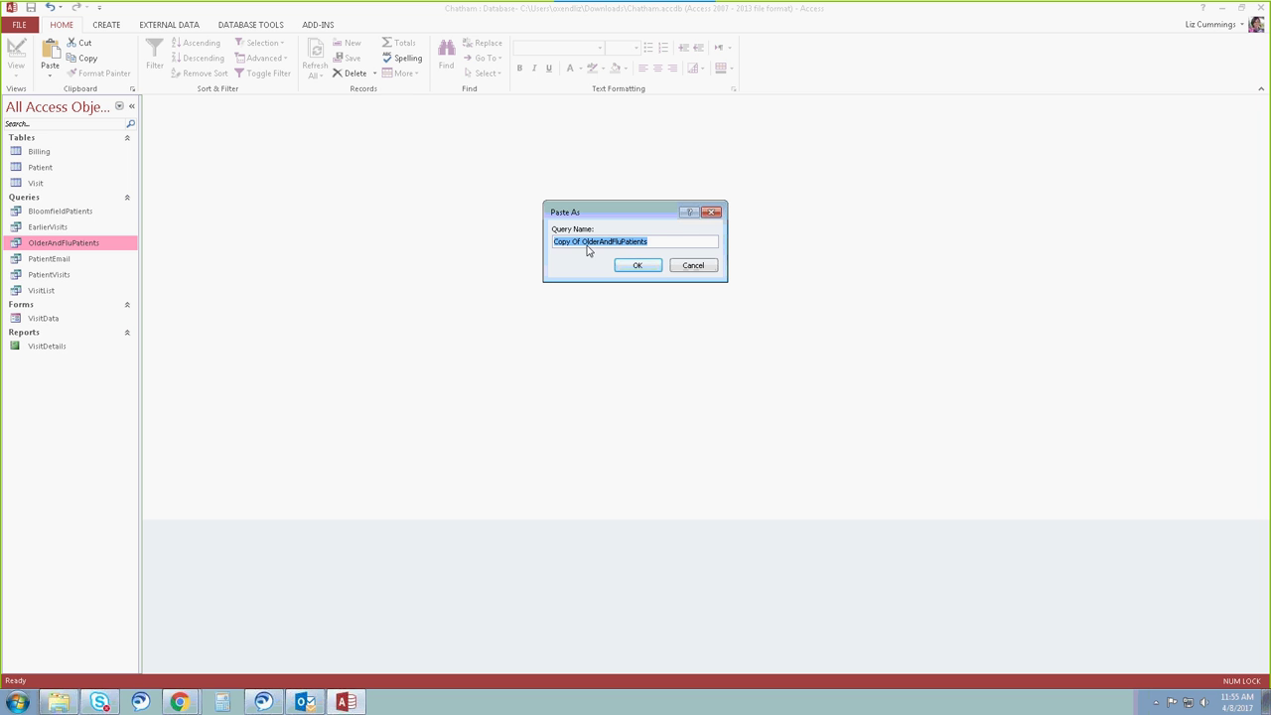
{"action": "left_click", "coordinate": [599, 243]}
{"action": "key", "text": "BackSpace"}
{"action": "key", "text": "BackSpace"}
{"action": "key", "text": "BackSpace"}
{"action": "key", "text": "BackSpace"}
{"action": "key", "text": "BackSpace"}
{"action": "key", "text": "BackSpace"}
{"action": "key", "text": "BackSpace"}
{"action": "key", "text": "BackSpace"}
{"action": "left_click", "coordinate": [582, 241]}
{"action": "key", "text": "Delete"}
{"action": "key", "text": "BackSpace"}
{"action": "key", "text": "BackSpace"}
{"action": "key", "text": "BackSpace"}
{"action": "type", "text": "OrF"}
{"action": "left_click", "coordinate": [636, 266]}
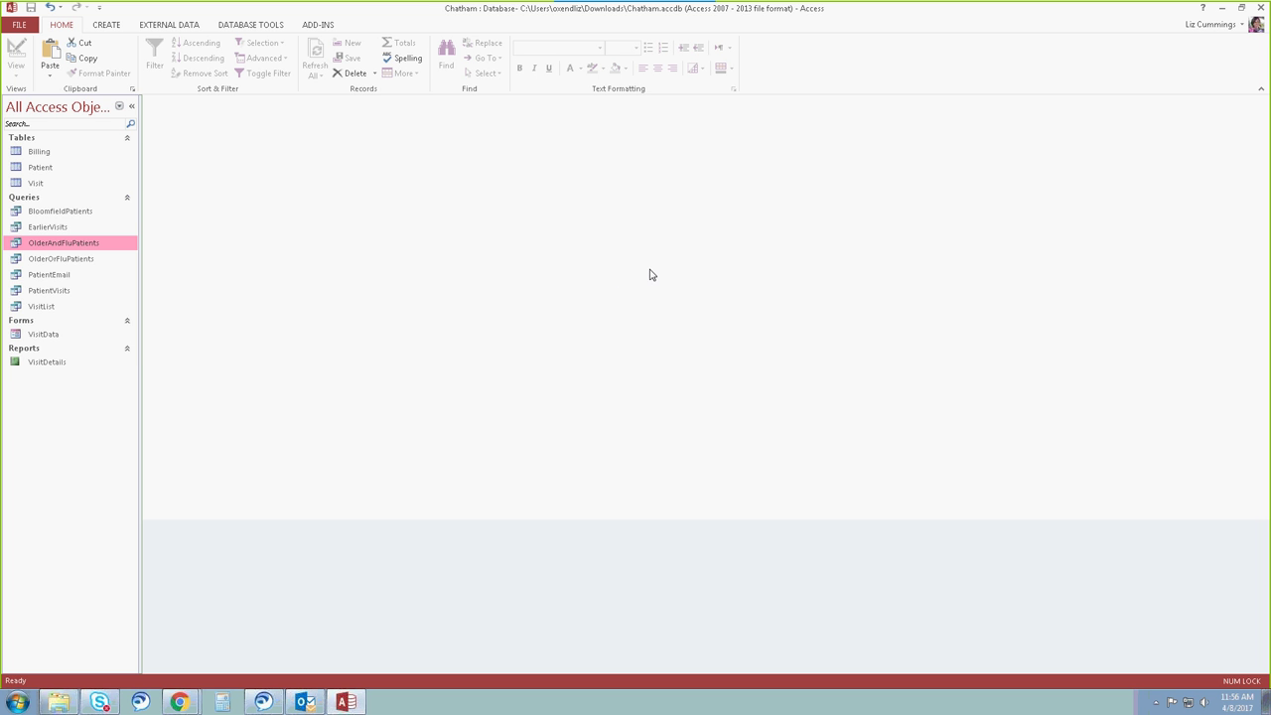
Open OlderOrFluPatients in Design view and move the Reason criterion "Influenza" to the or row
{"action": "double_click", "coordinate": [50, 259]}
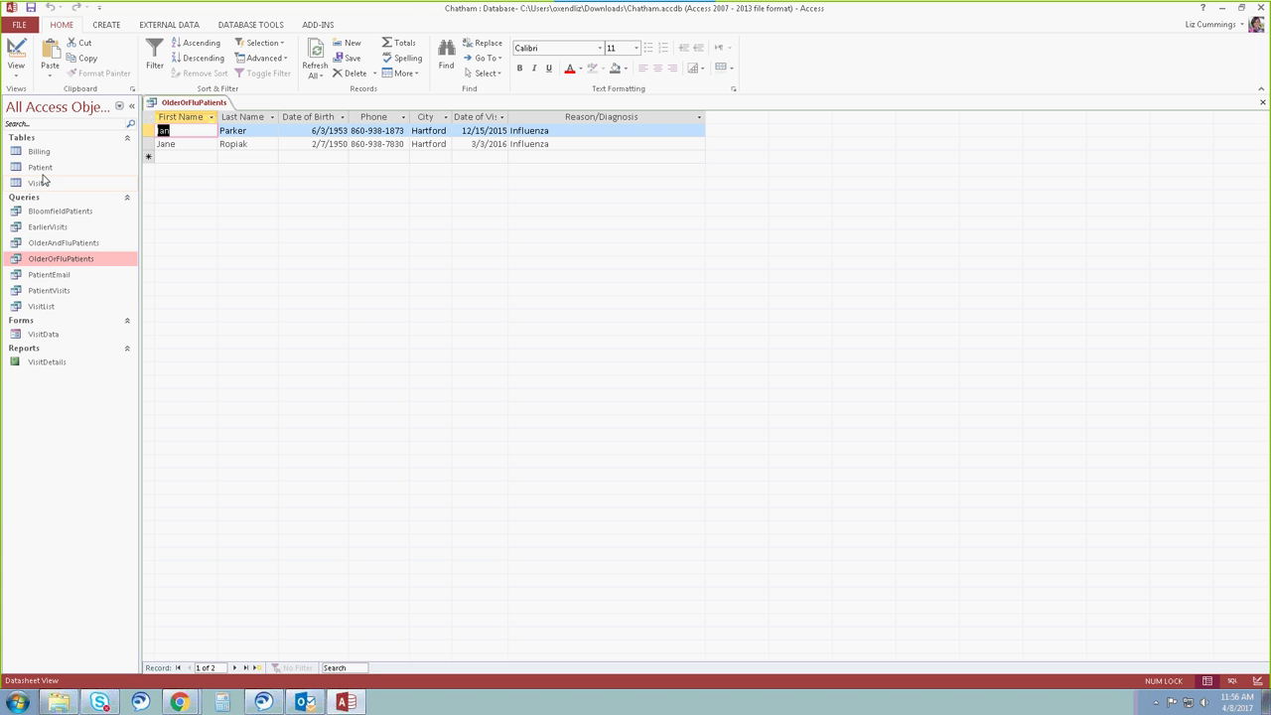
{"action": "left_click", "coordinate": [16, 55]}
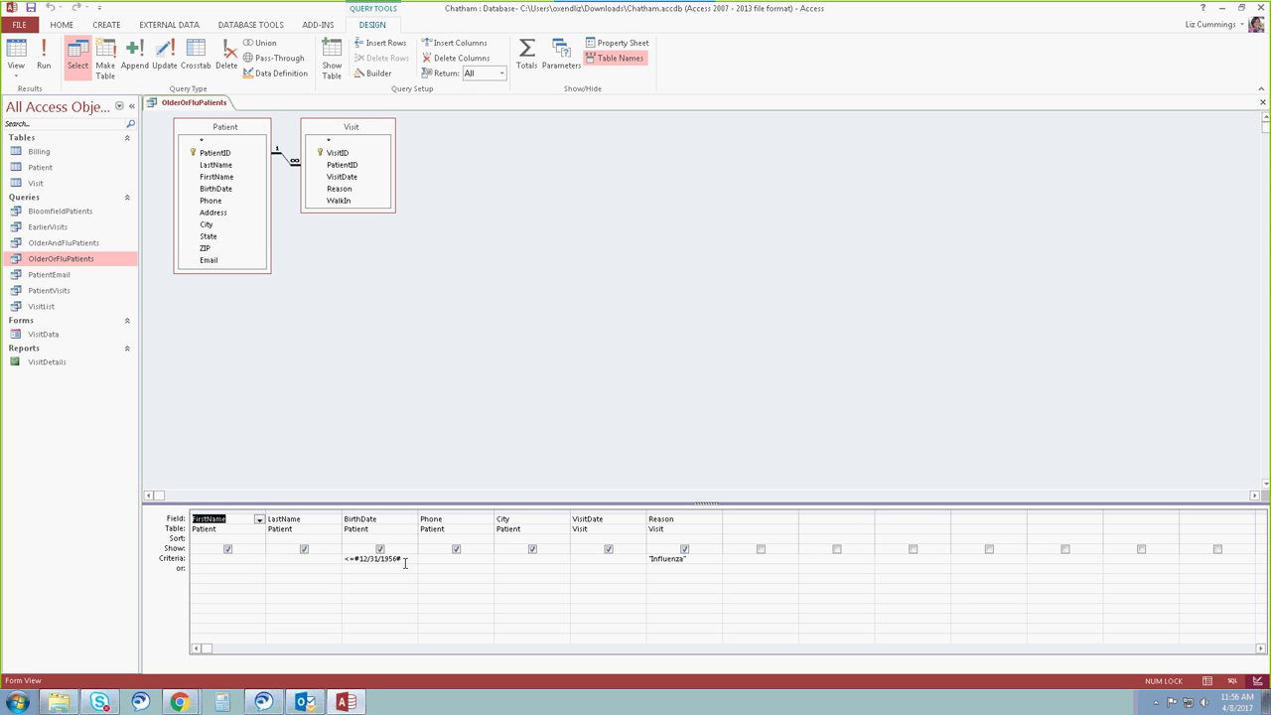
{"action": "left_click_drag", "start_coordinate": [698, 562], "coordinate": [632, 557]}
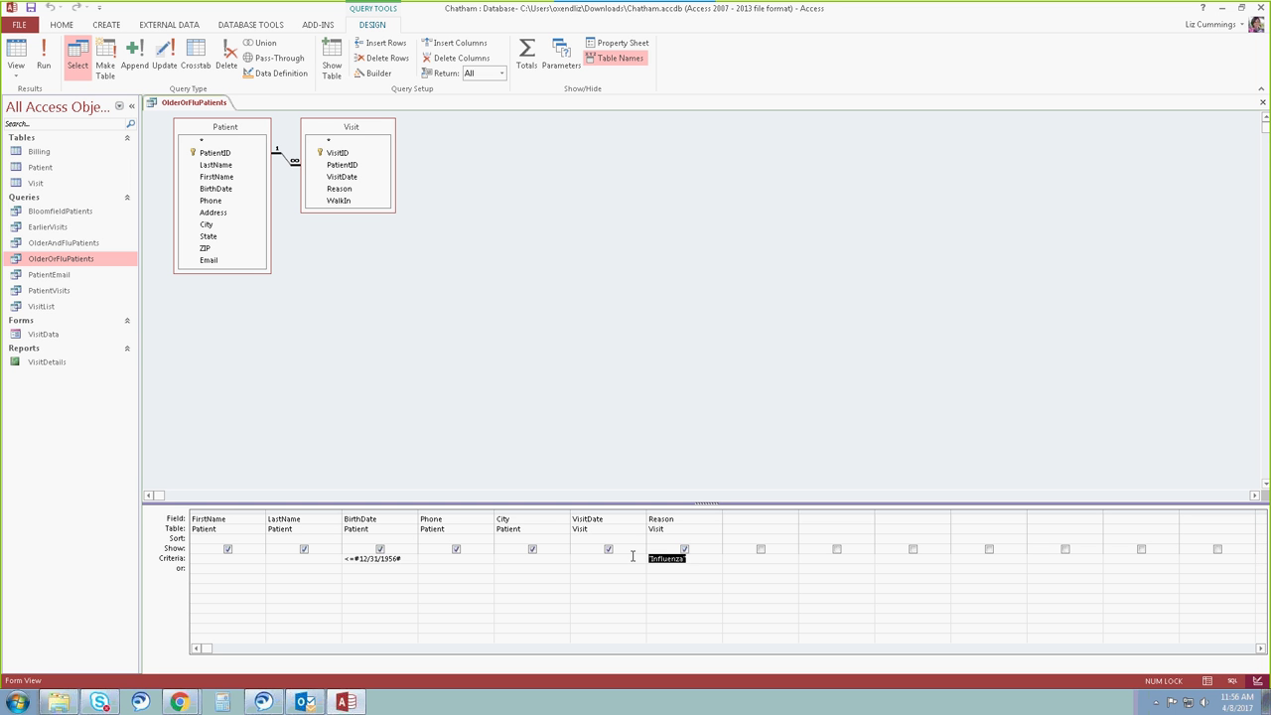
{"action": "key", "text": "Delete"}
{"action": "left_click", "coordinate": [667, 569]}
{"action": "type", "text": "Influenza"}
{"action": "key", "text": "Tab"}
Sort the query by BirthDate in descending order and run it
{"action": "left_click", "coordinate": [403, 538]}
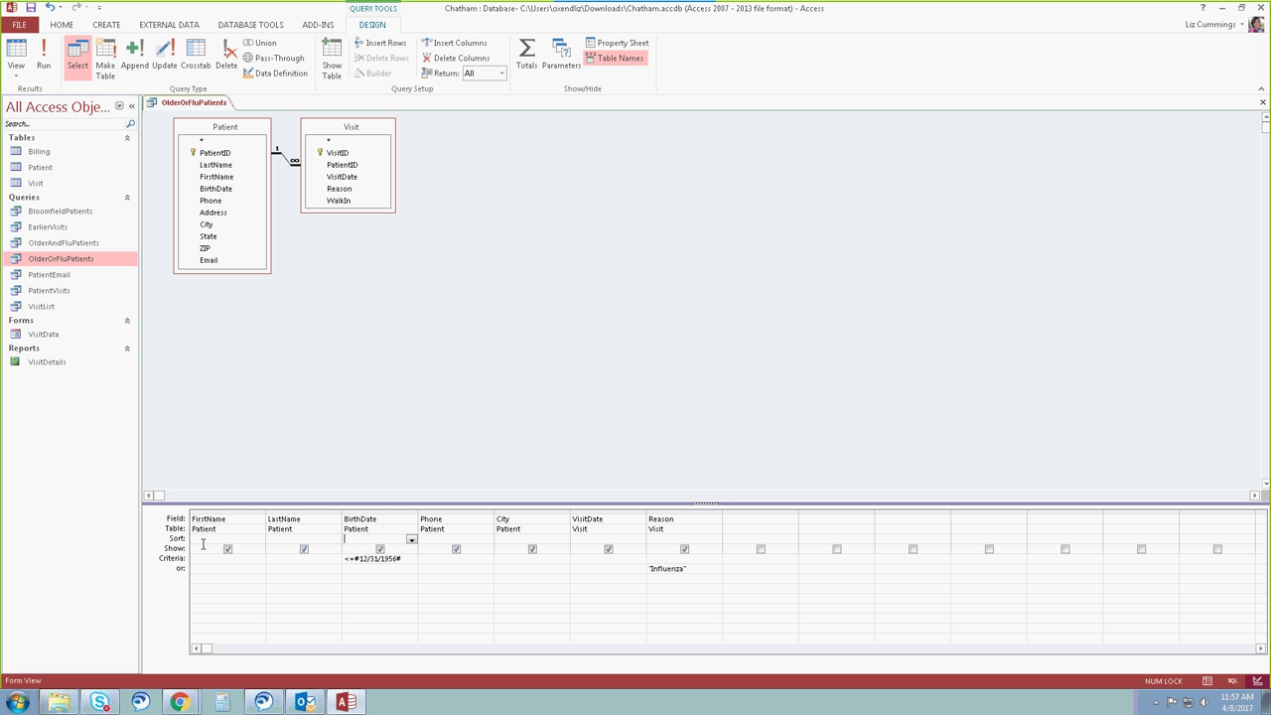
{"action": "left_click", "coordinate": [411, 540]}
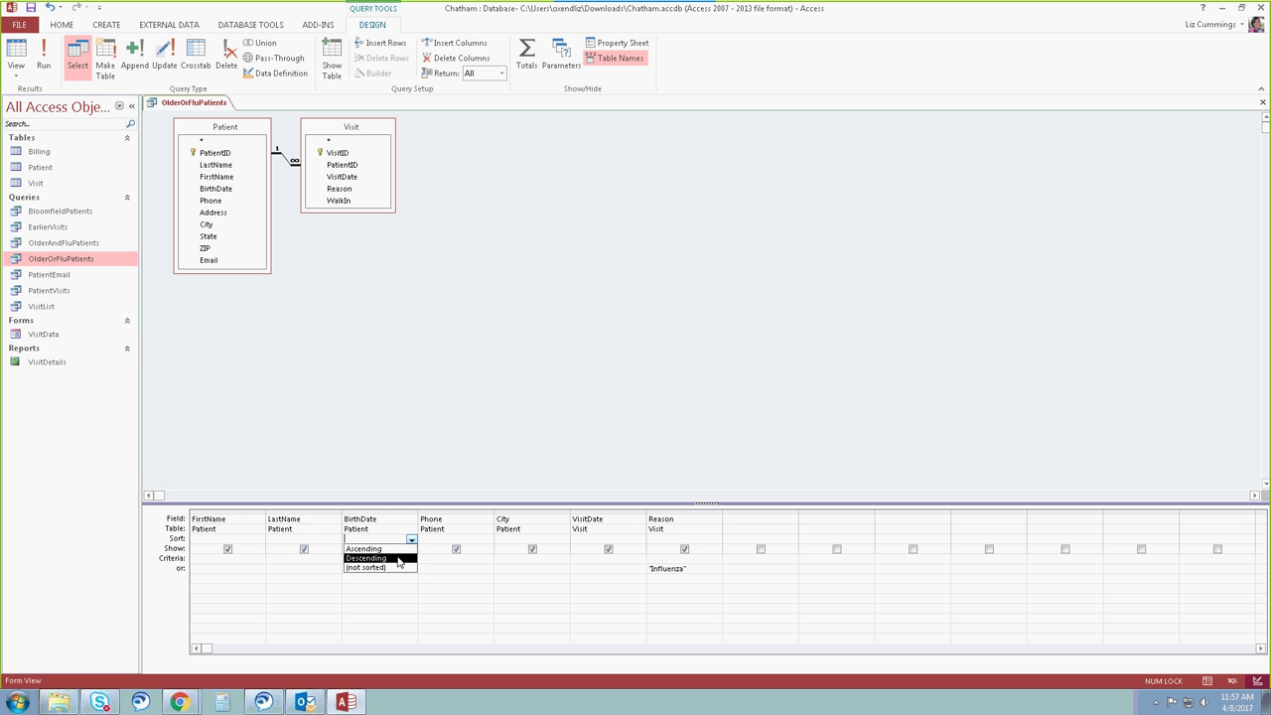
{"action": "left_click", "coordinate": [398, 559]}
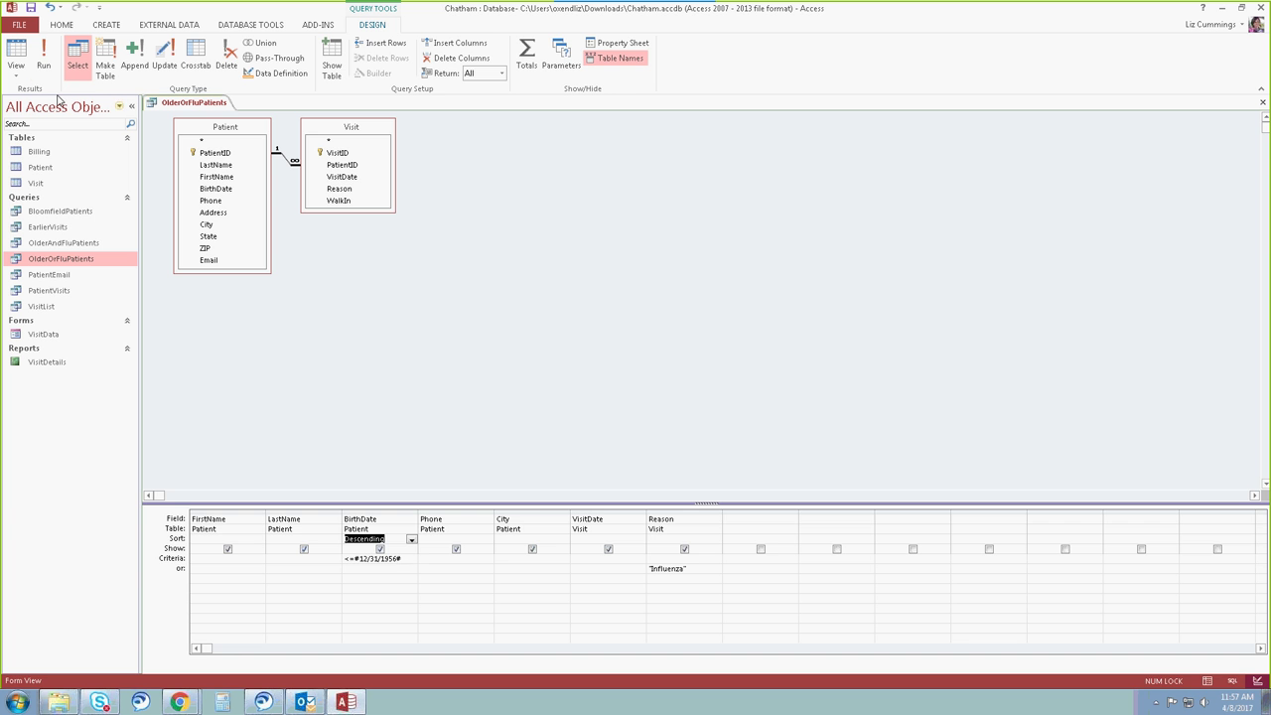
{"action": "left_click", "coordinate": [44, 54]}
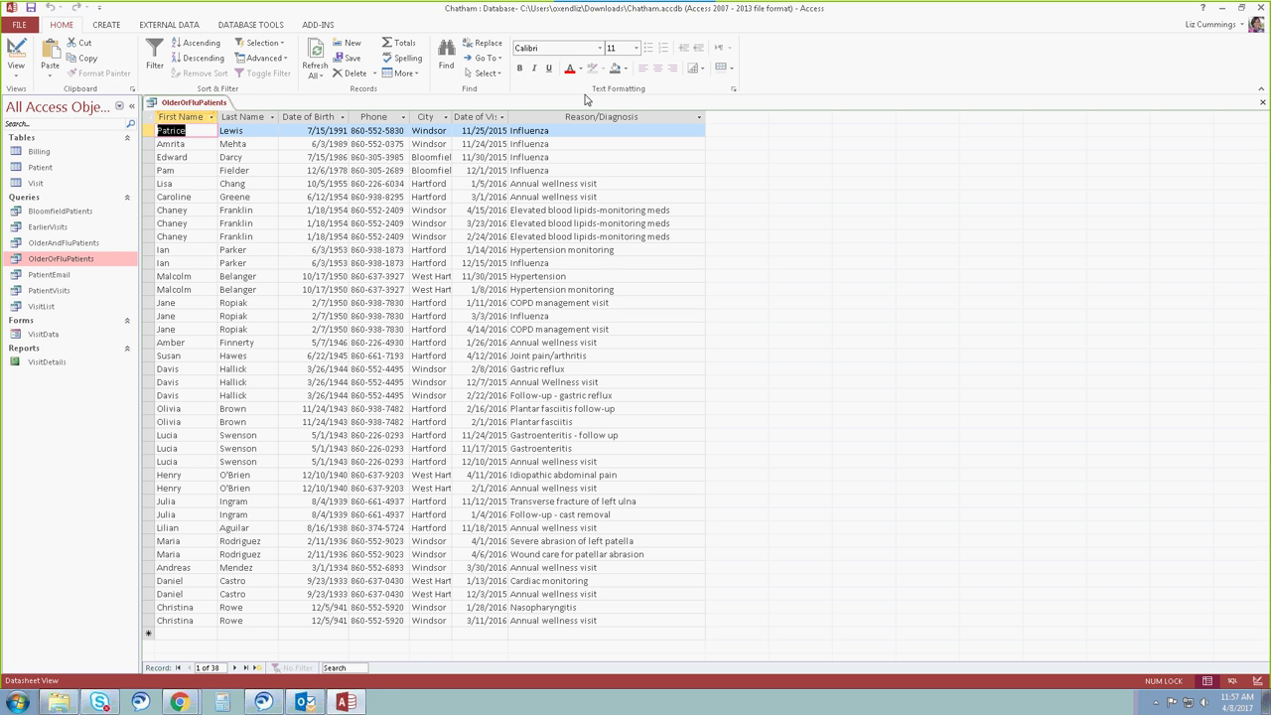
Set the datasheet font size to 14 and resize all columns to their best fit
{"action": "left_click", "coordinate": [637, 48]}
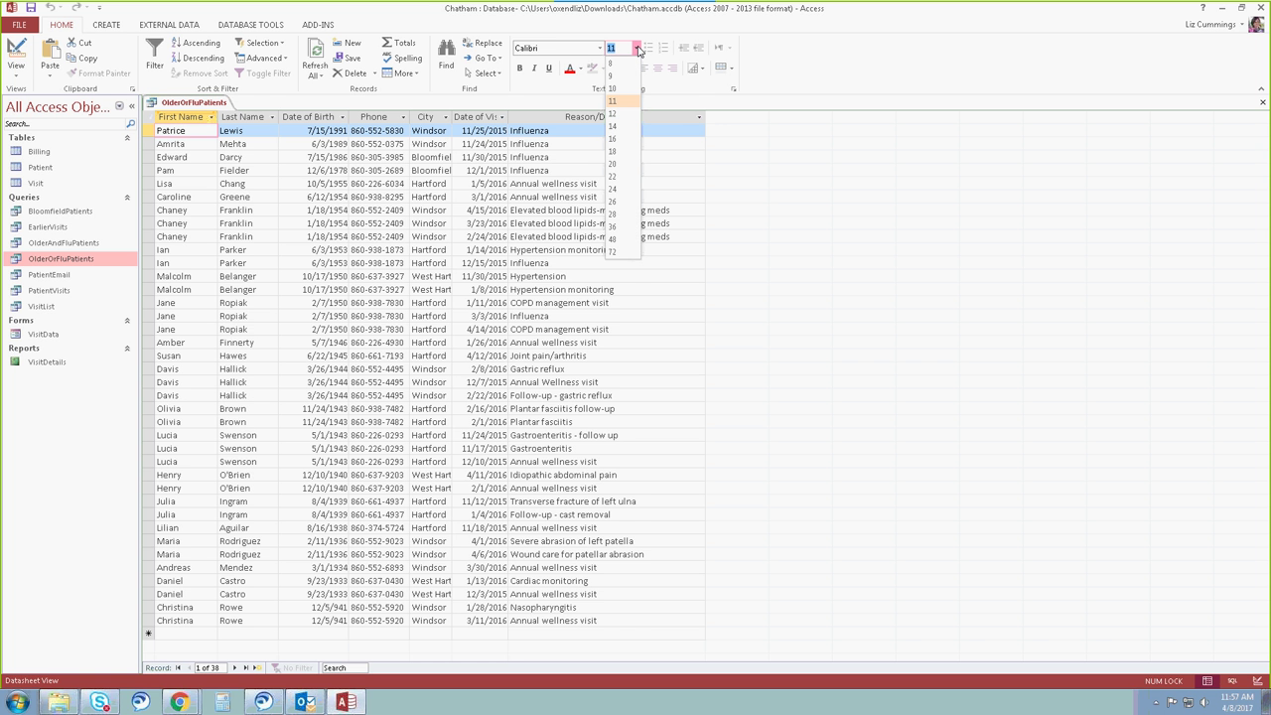
{"action": "left_click", "coordinate": [619, 127]}
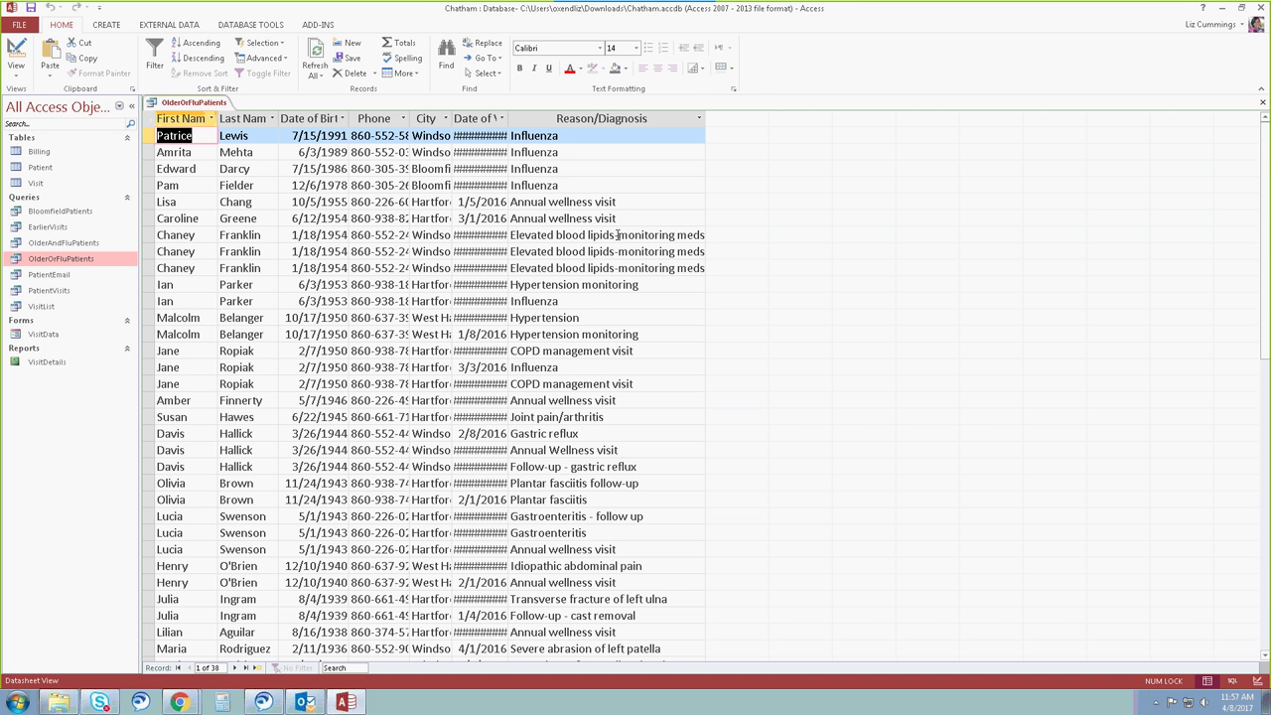
{"action": "left_click", "coordinate": [146, 121]}
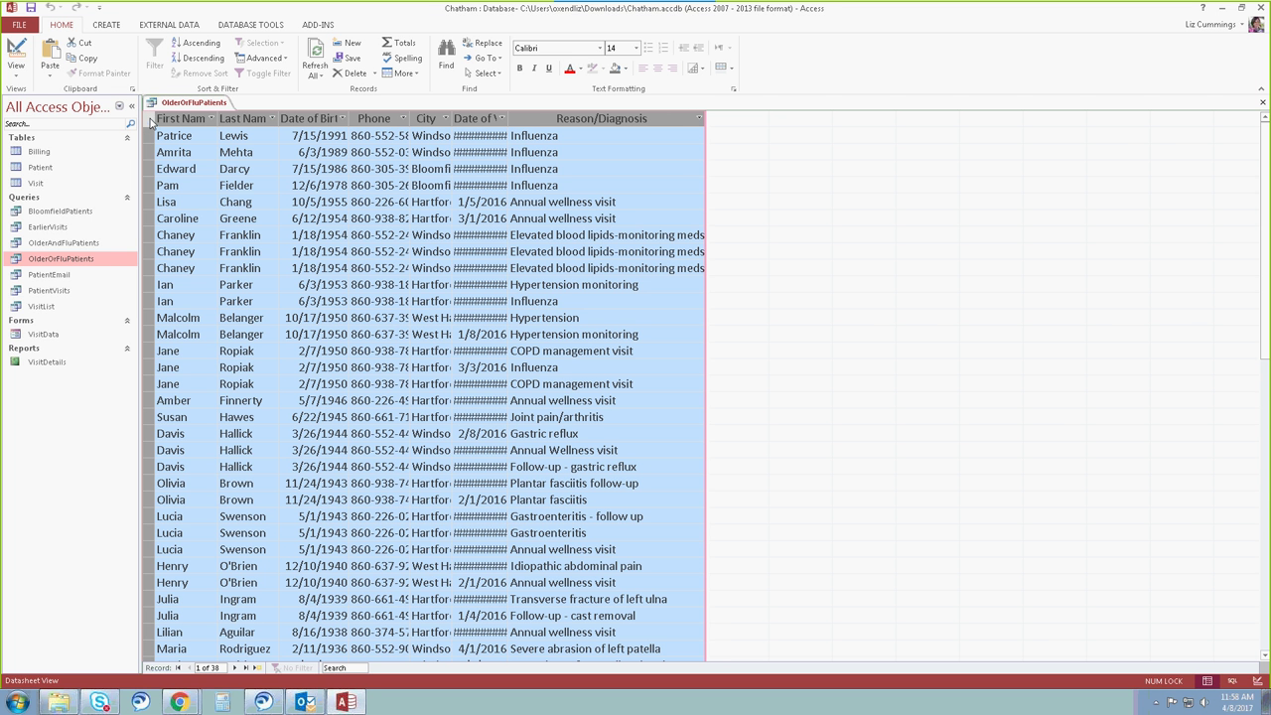
{"action": "double_click", "coordinate": [280, 118]}
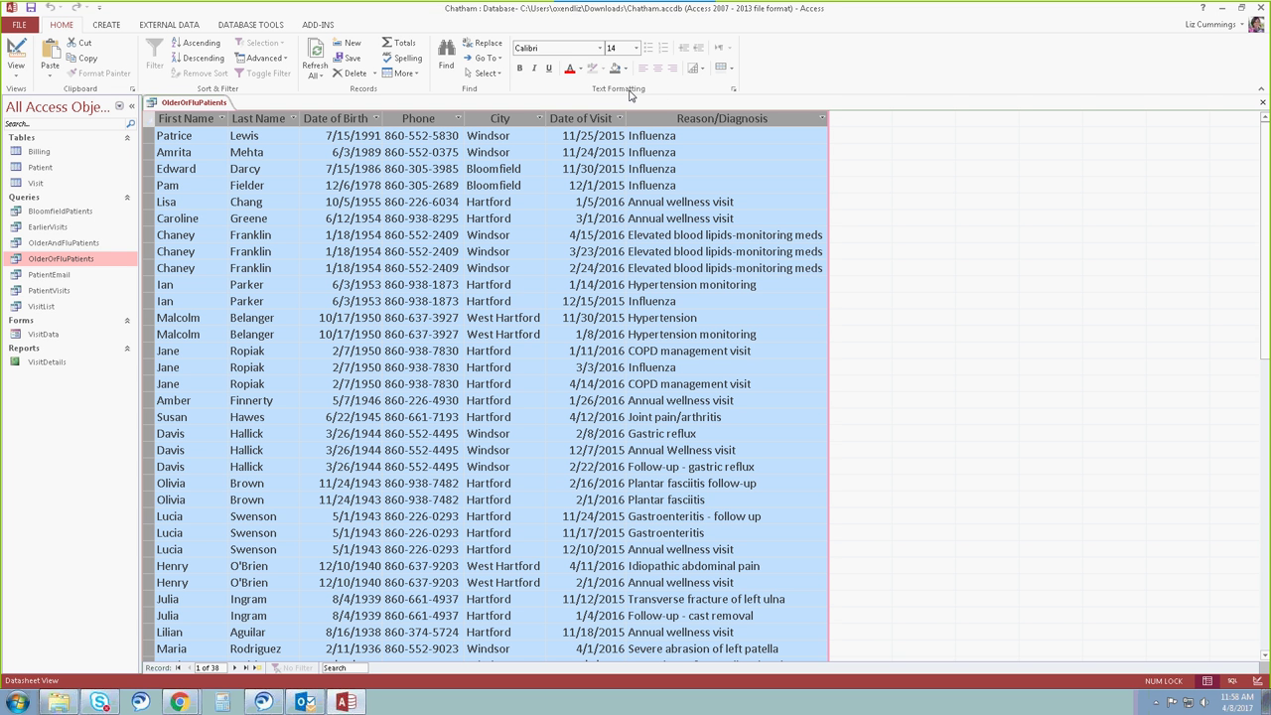
Apply a light red theme color to the alternate rows of the OlderOrFluPatients datasheet
{"action": "left_click", "coordinate": [732, 70]}
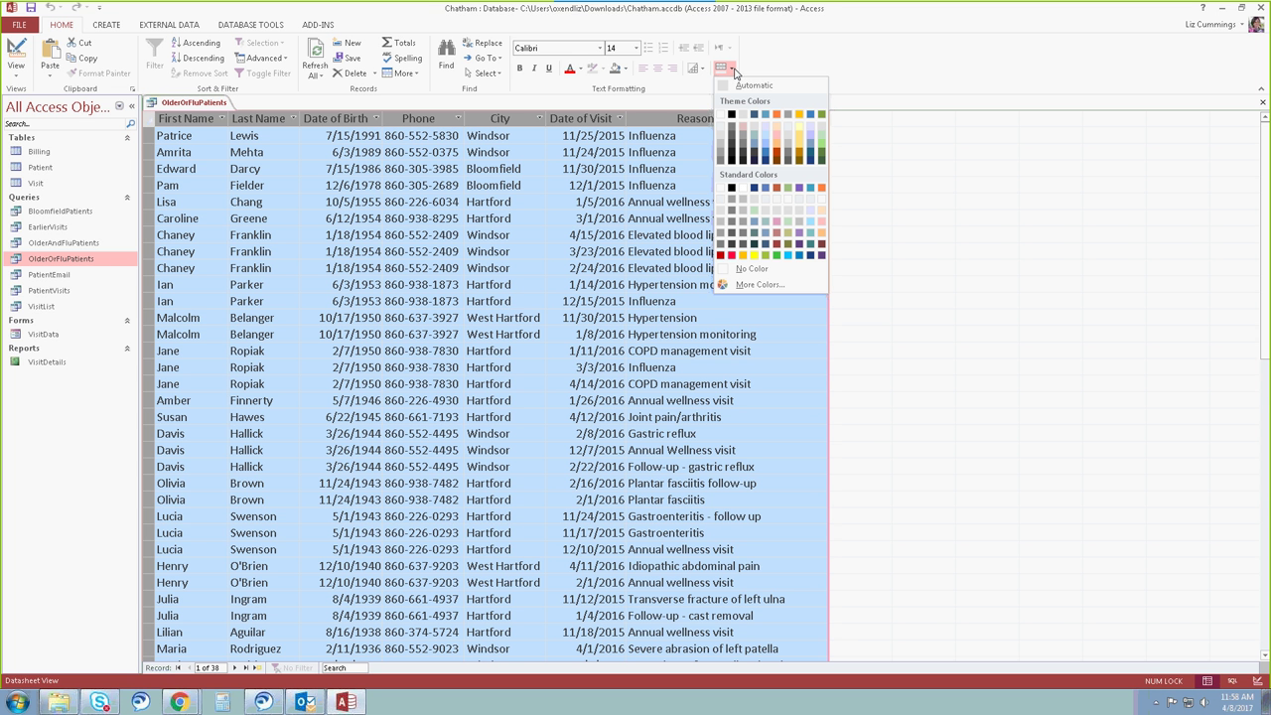
{"action": "left_click", "coordinate": [780, 137]}
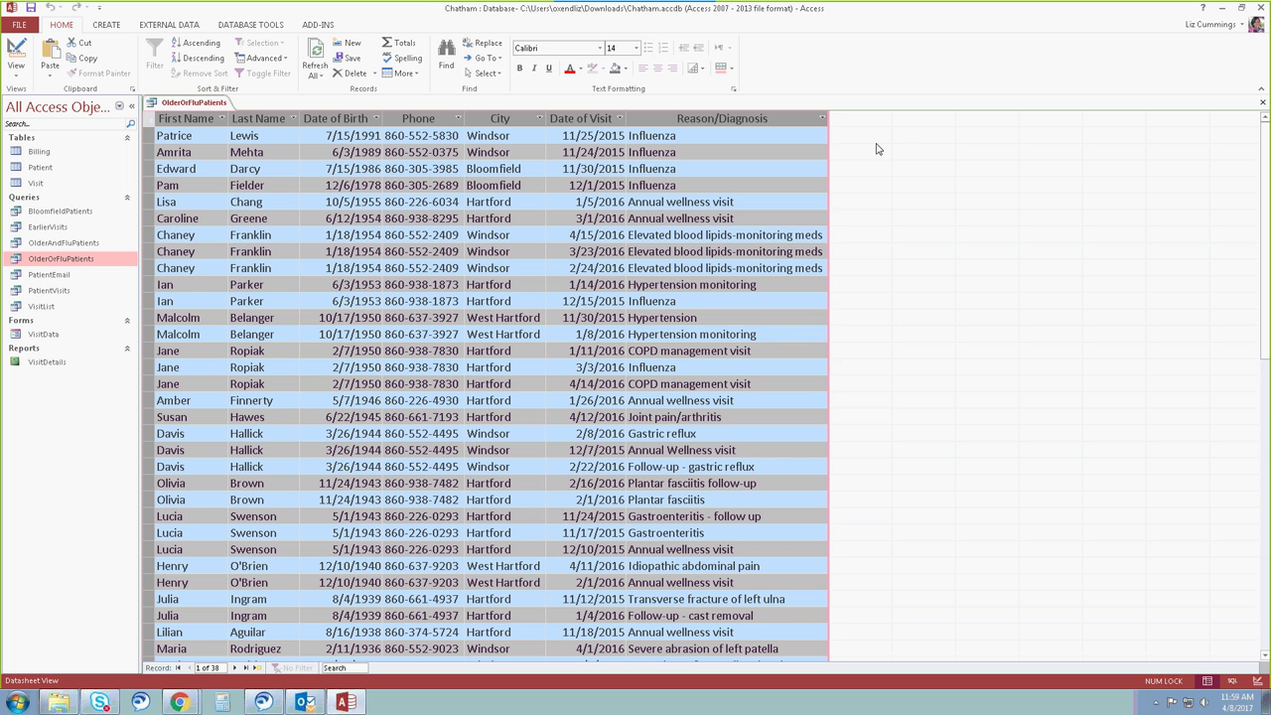
{"action": "left_click", "coordinate": [695, 155]}
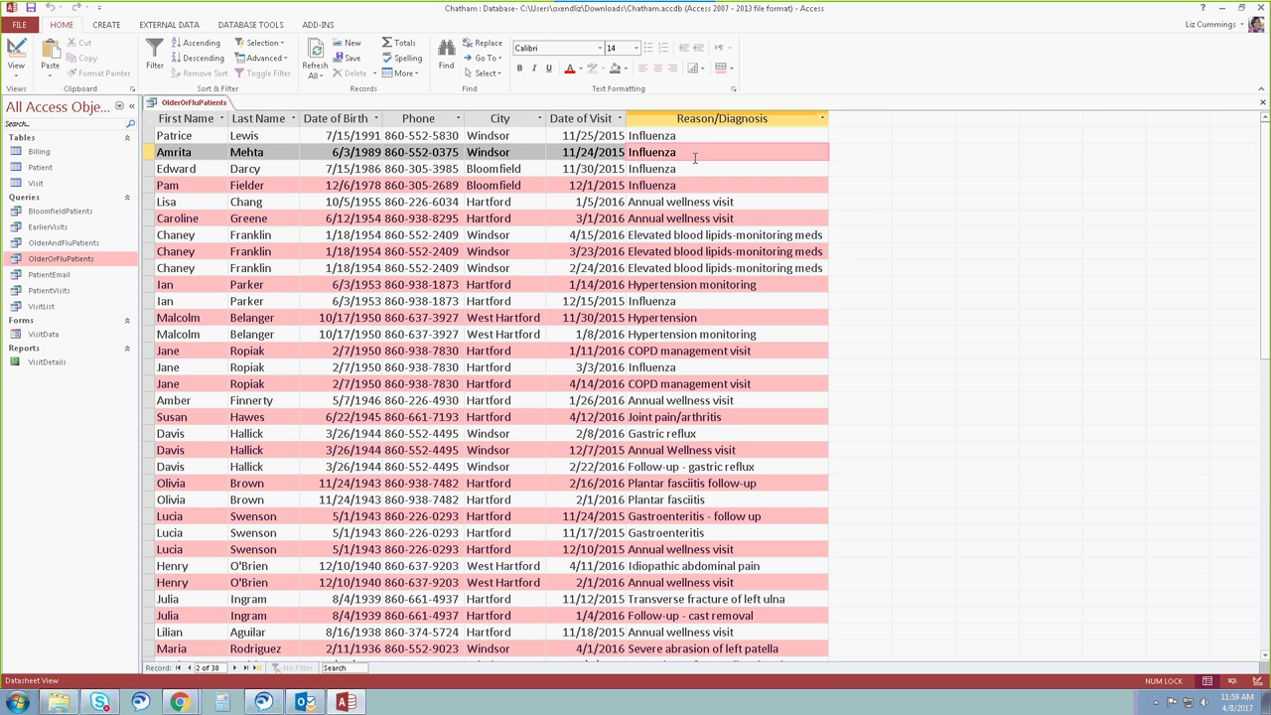
Clear any selection in the OlderOrFluPatients datasheet and close the query
{"action": "left_click", "coordinate": [596, 218]}
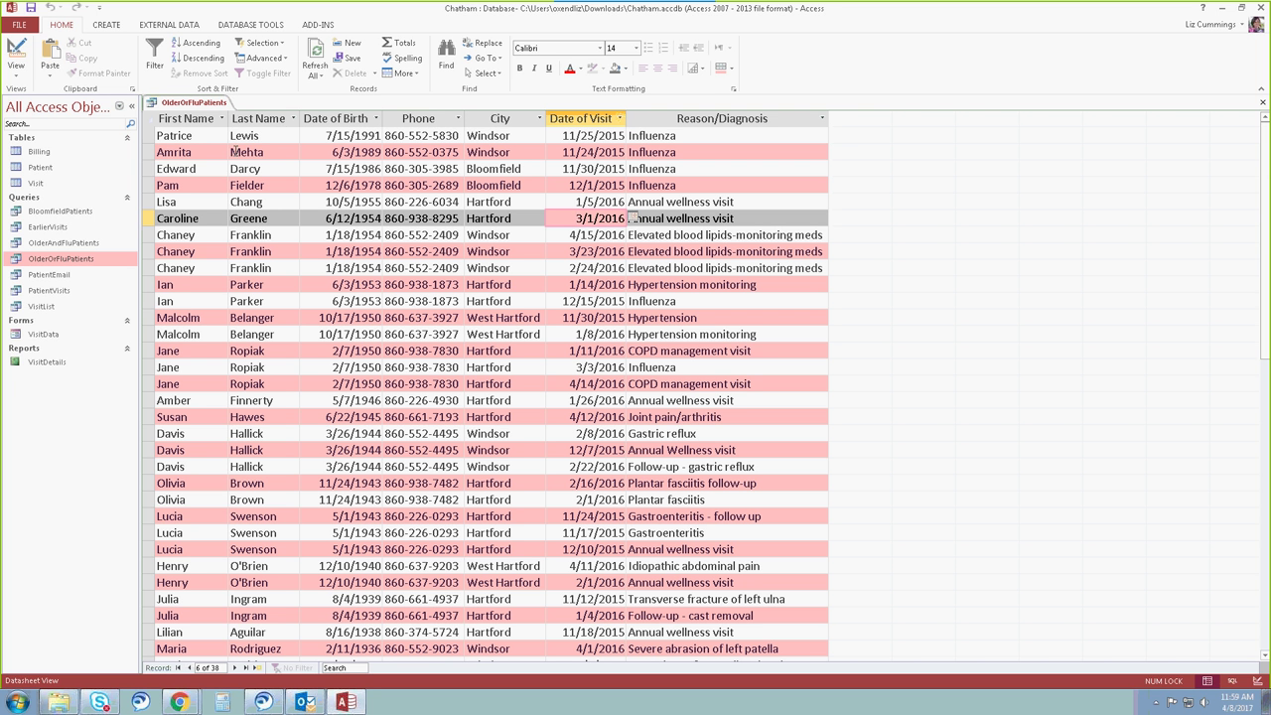
{"action": "left_click", "coordinate": [209, 234]}
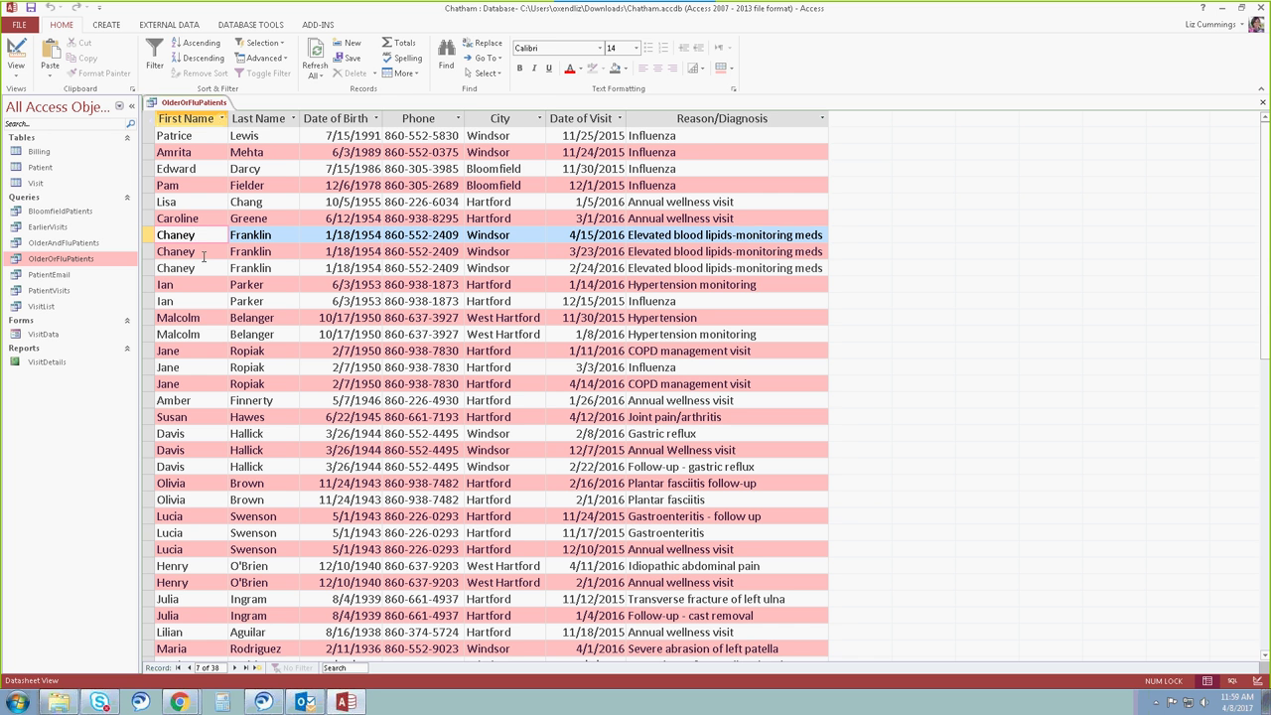
{"action": "key", "text": "ctrl+a"}
{"action": "key", "text": "Escape"}
{"action": "key", "text": "ctrl+a"}
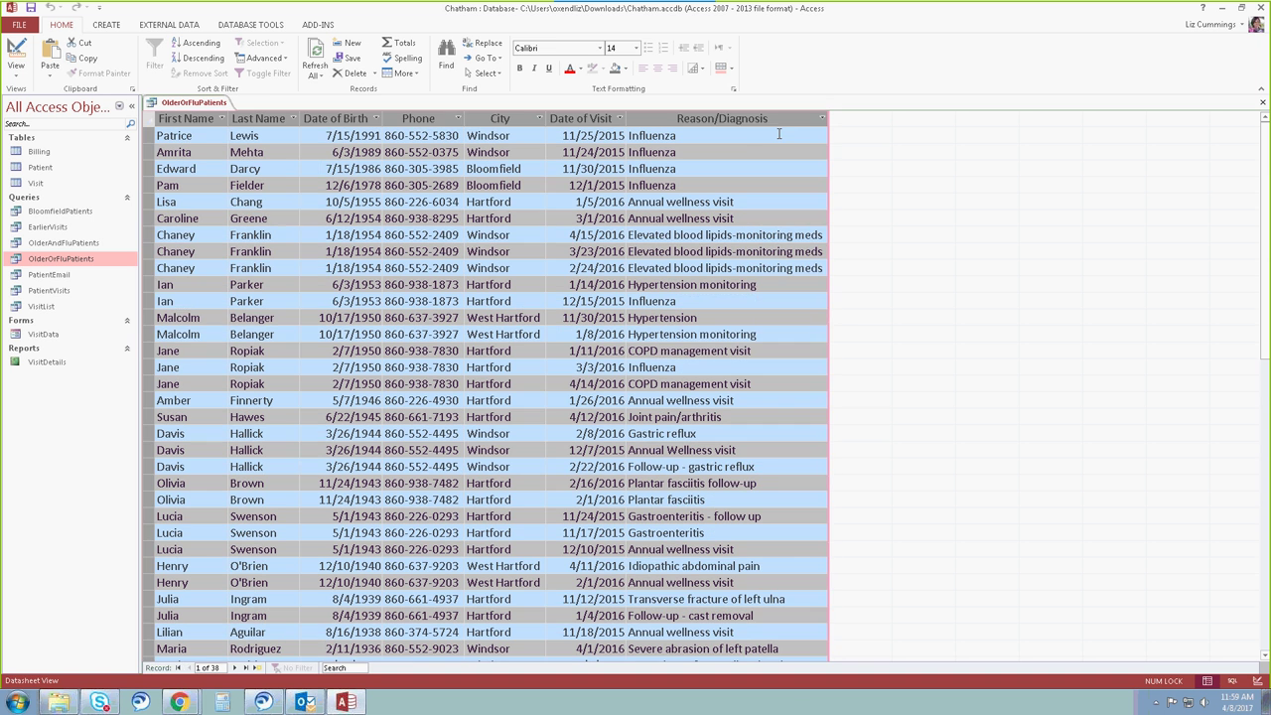
{"action": "key", "text": "Escape"}
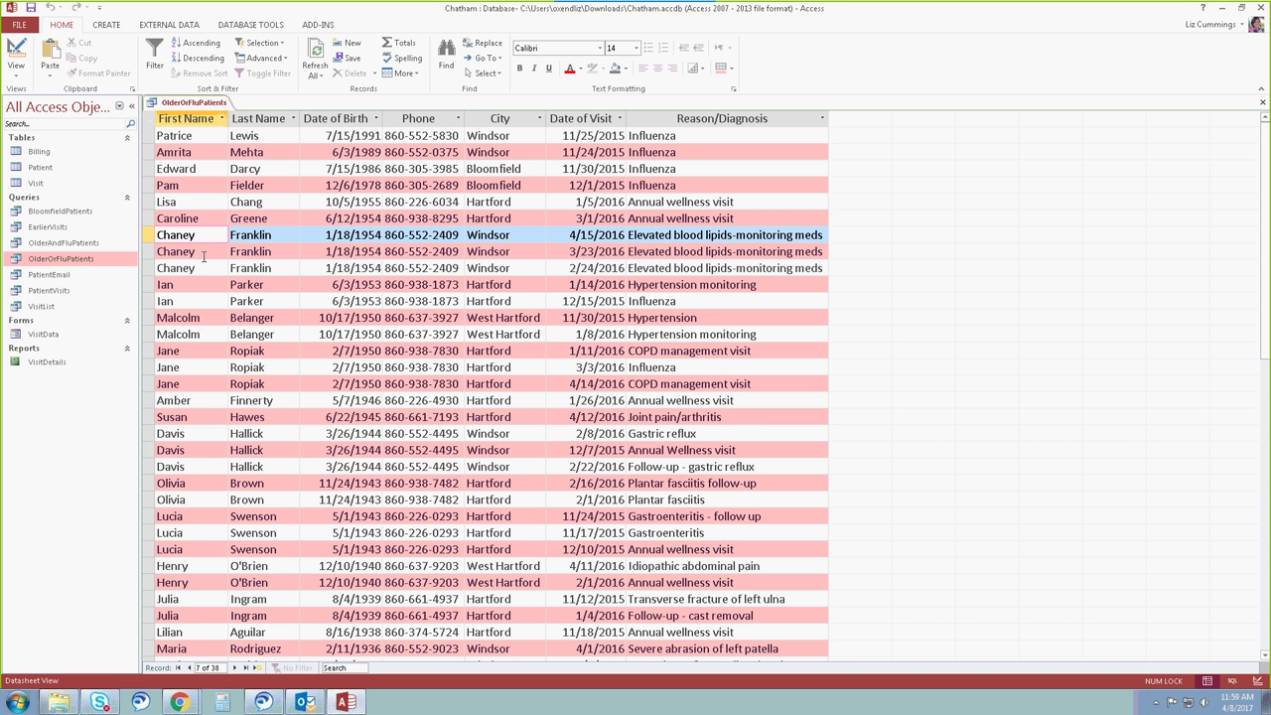
{"action": "left_click", "coordinate": [1263, 103]}
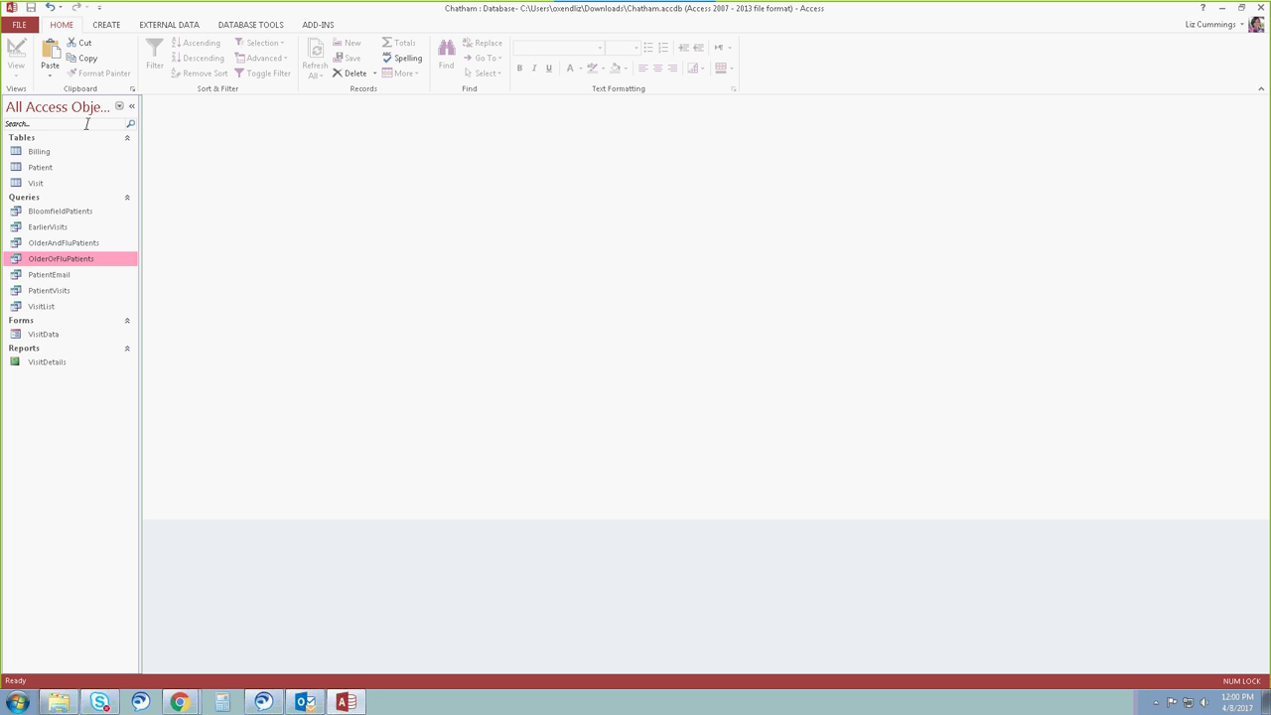
Create a new query in Design view based on the Visit and Billing tables
{"action": "left_click", "coordinate": [107, 24]}
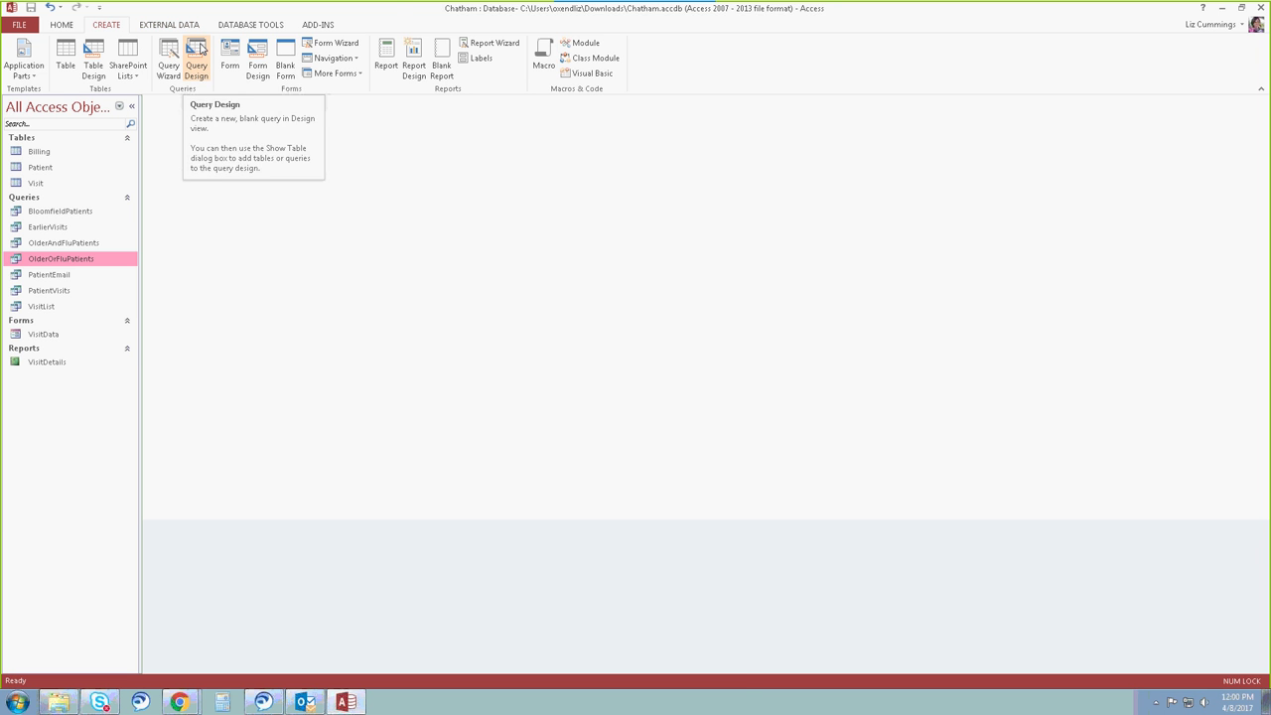
{"action": "left_click", "coordinate": [200, 47]}
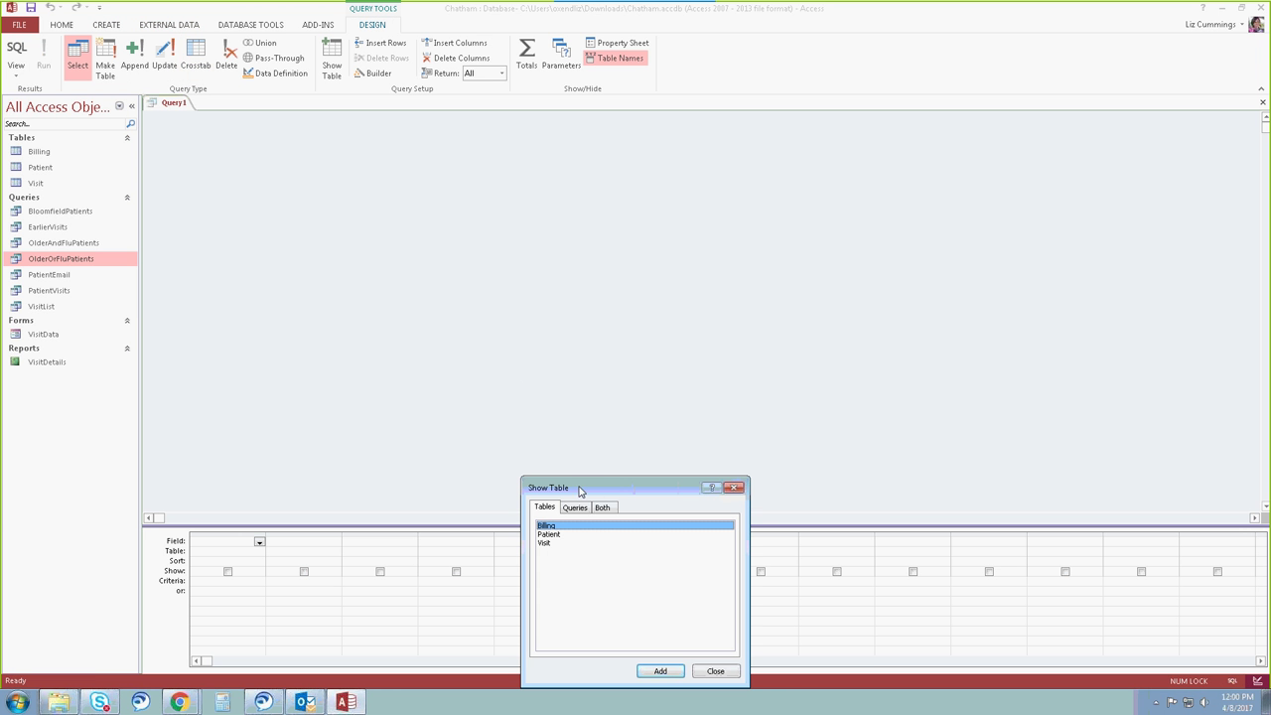
{"action": "left_click_drag", "start_coordinate": [597, 494], "coordinate": [602, 290]}
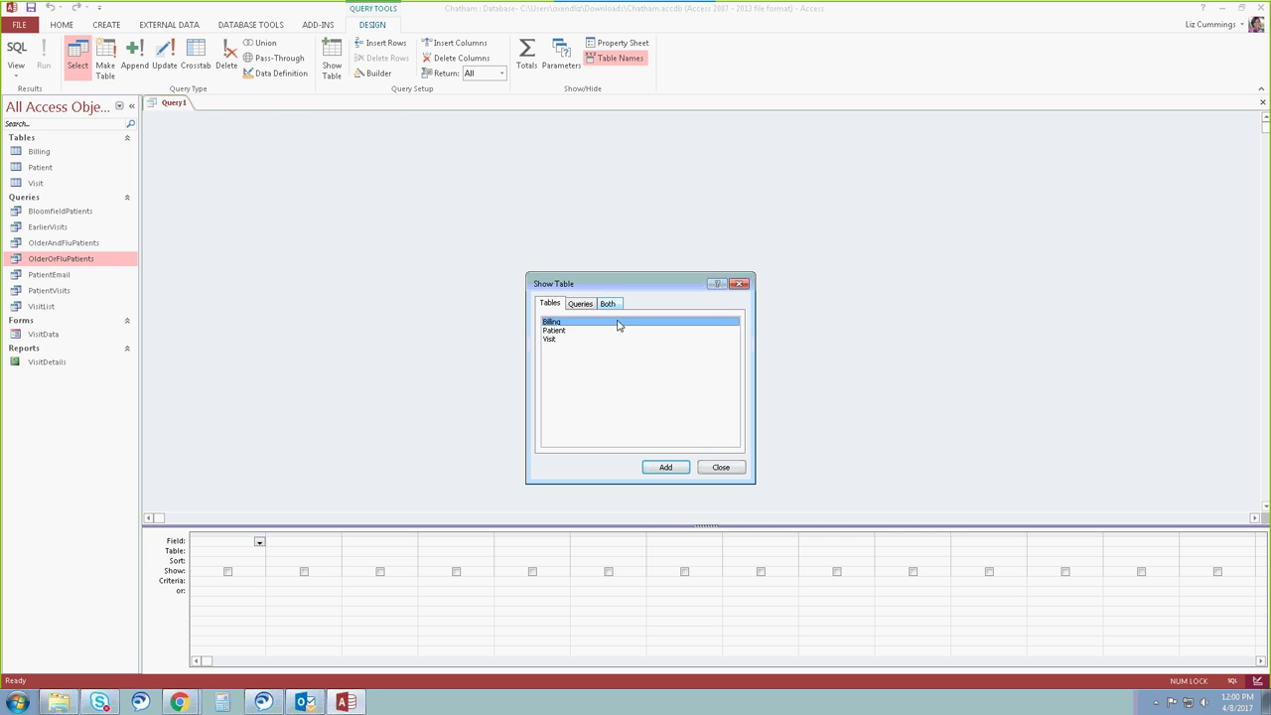
{"action": "double_click", "coordinate": [562, 340]}
{"action": "double_click", "coordinate": [565, 322]}
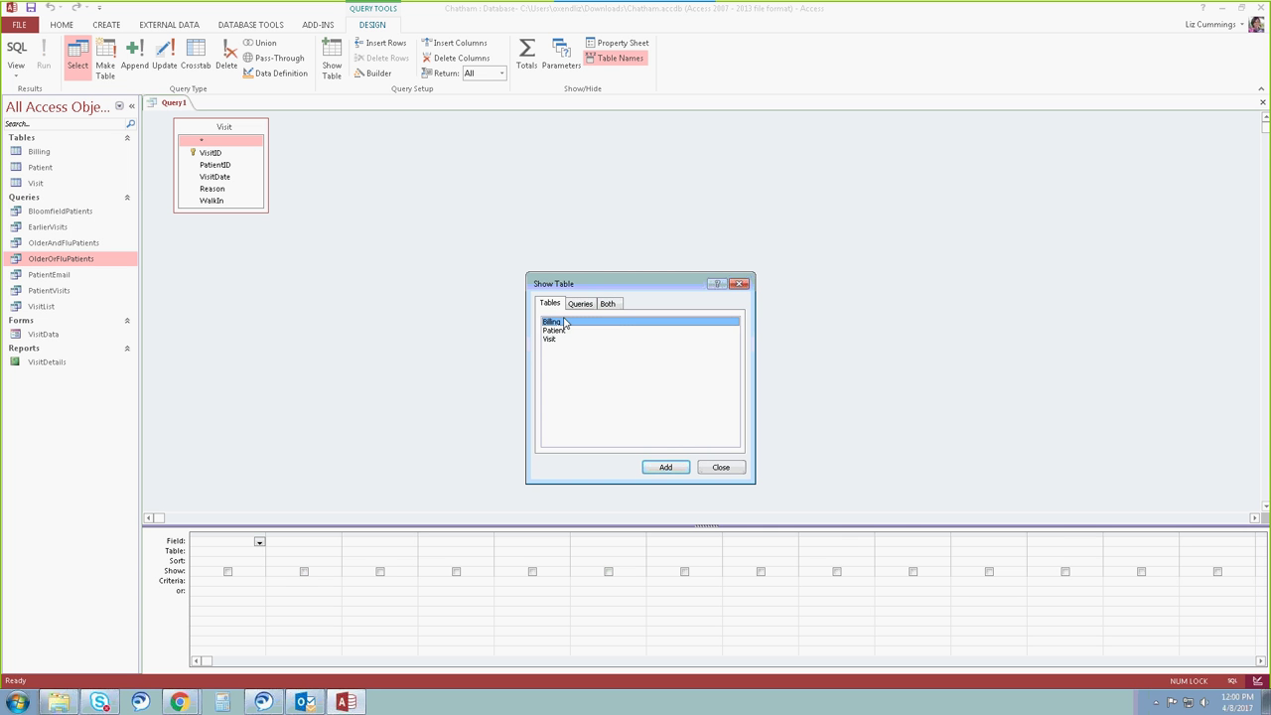
{"action": "left_click", "coordinate": [707, 468]}
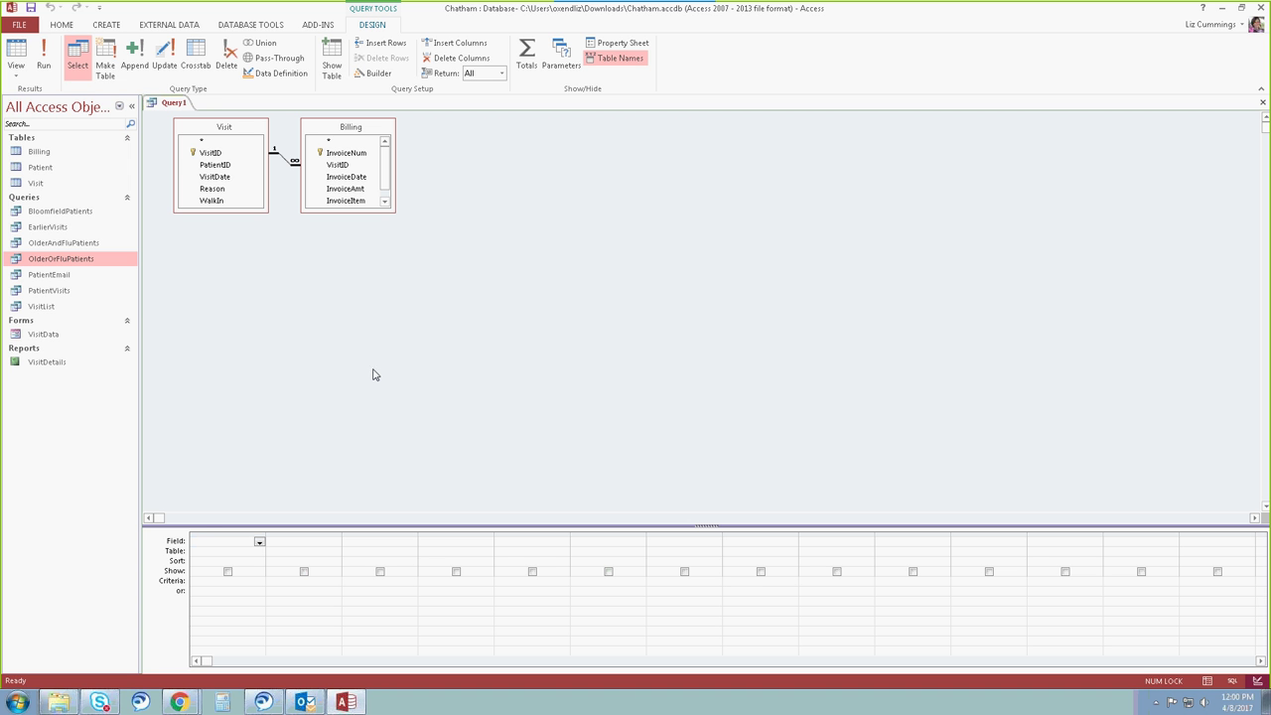
Add VisitID, PatientID and VisitDate from the Visit table to the query design
{"action": "left_click", "coordinate": [213, 152]}
{"action": "double_click", "coordinate": [216, 155]}
{"action": "double_click", "coordinate": [221, 167]}
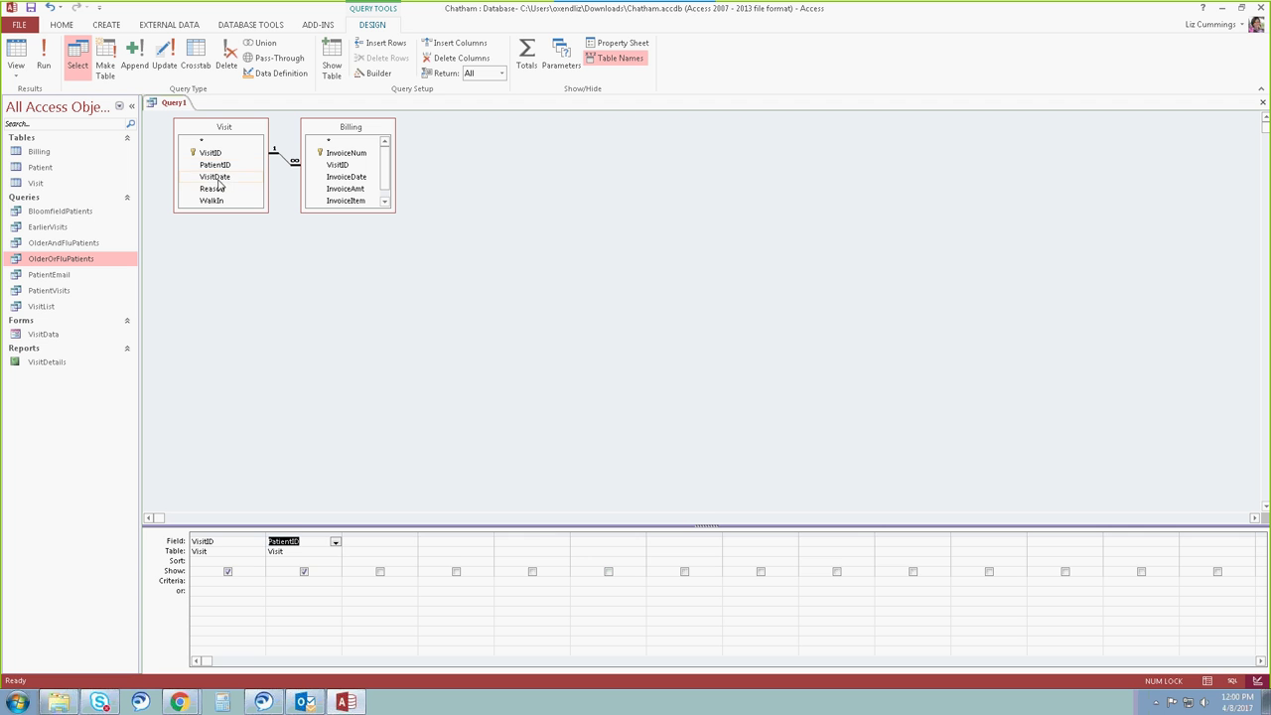
{"action": "double_click", "coordinate": [220, 177]}
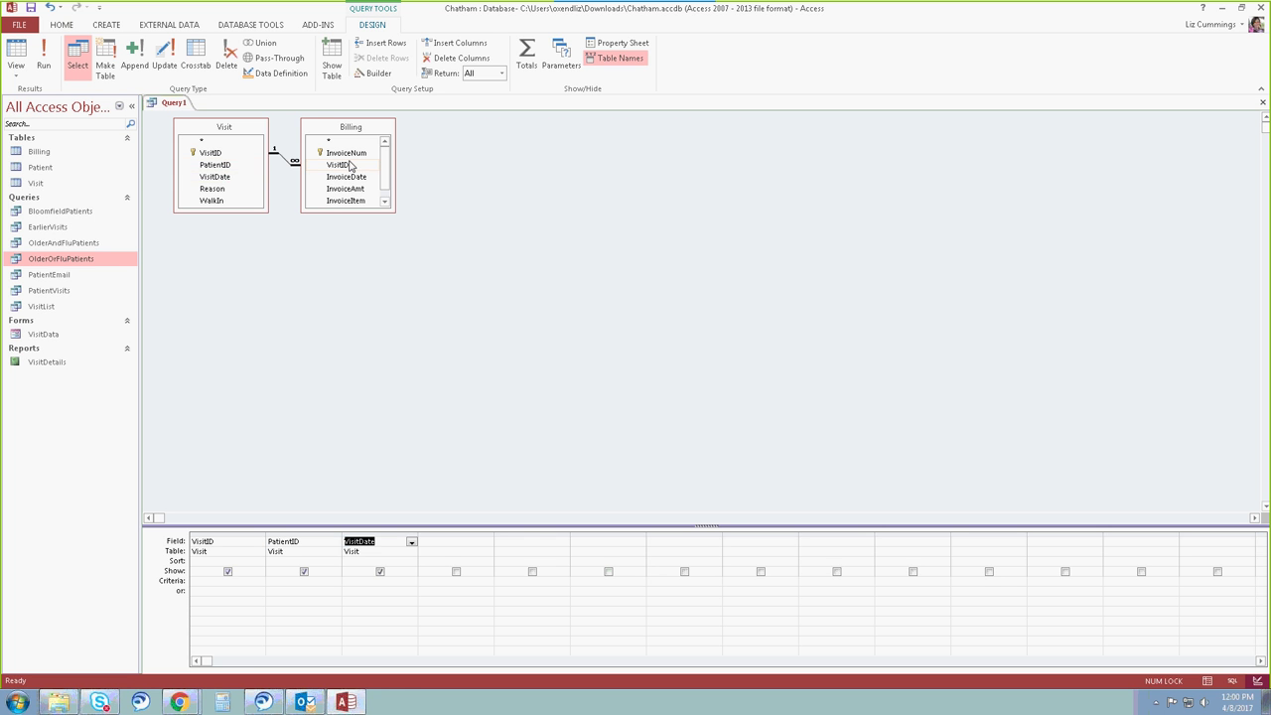
Enlarge the Billing field list and add its InvoiceItem, InvoicePaid and InvoiceAmt fields to the query design, in that order
{"action": "left_click", "coordinate": [357, 208]}
{"action": "left_click_drag", "start_coordinate": [356, 209], "coordinate": [358, 264]}
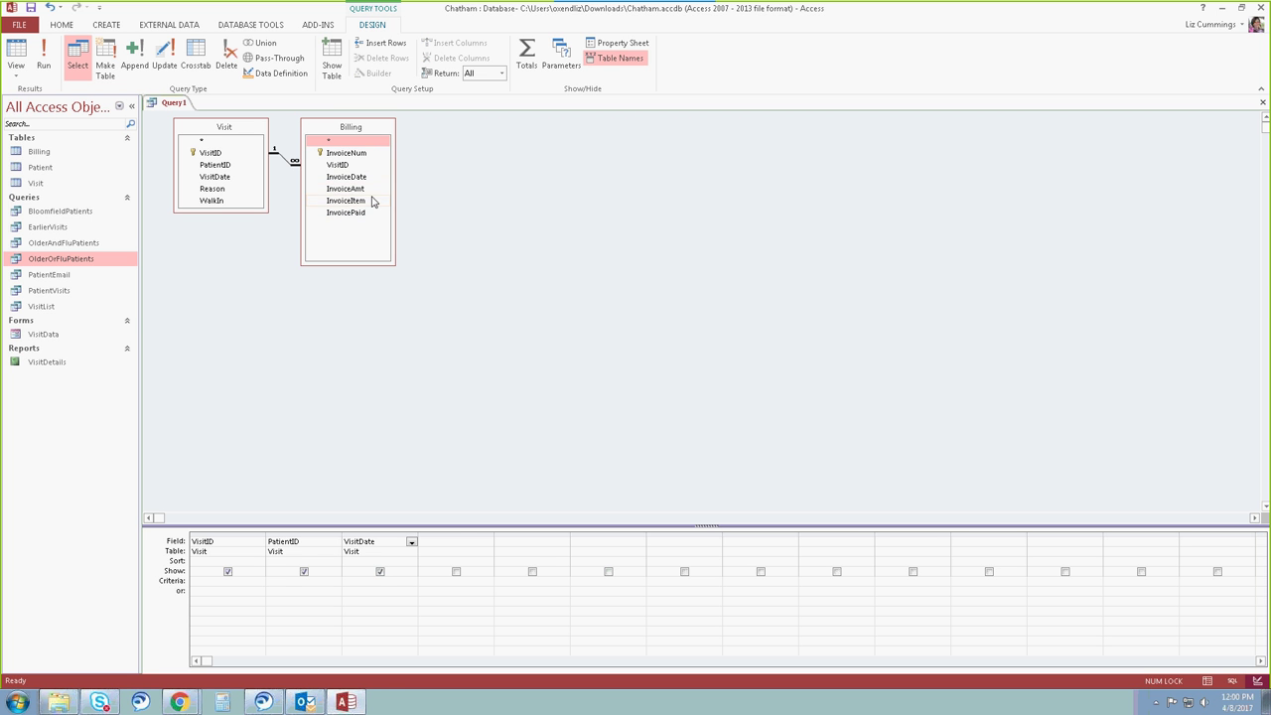
{"action": "double_click", "coordinate": [371, 202]}
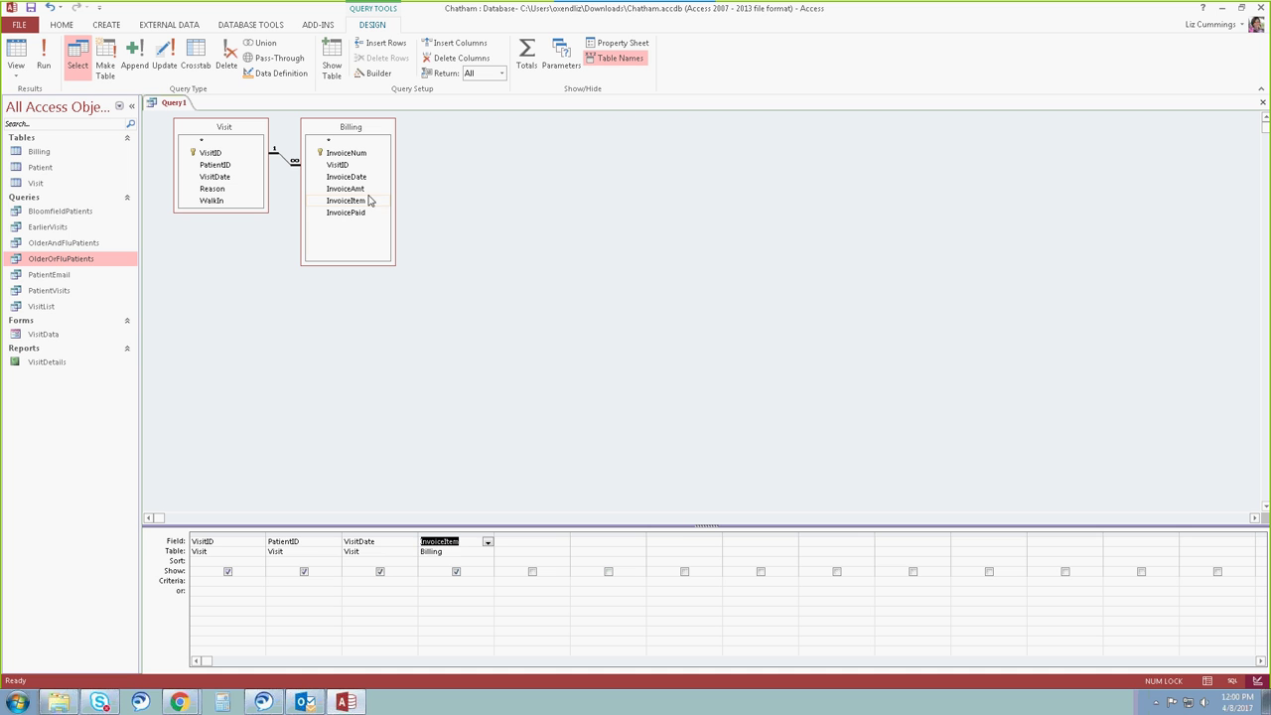
{"action": "double_click", "coordinate": [364, 214]}
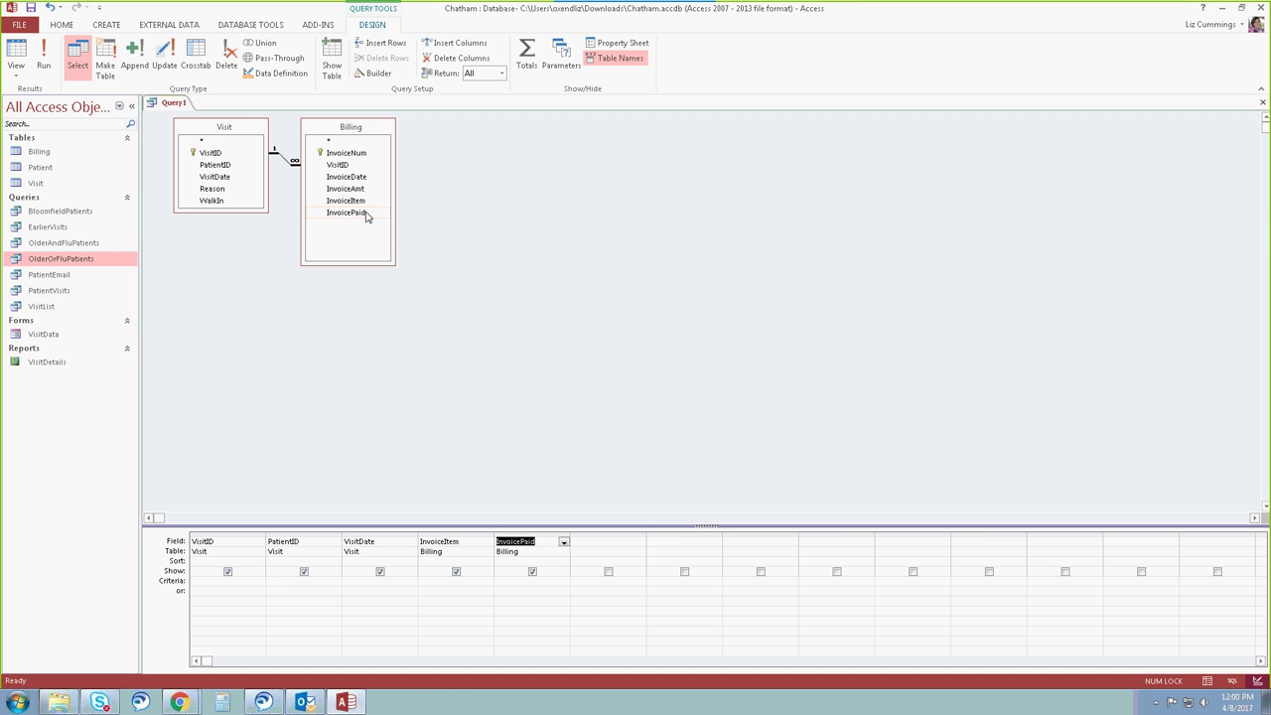
{"action": "left_click", "coordinate": [358, 190]}
{"action": "double_click", "coordinate": [358, 189]}
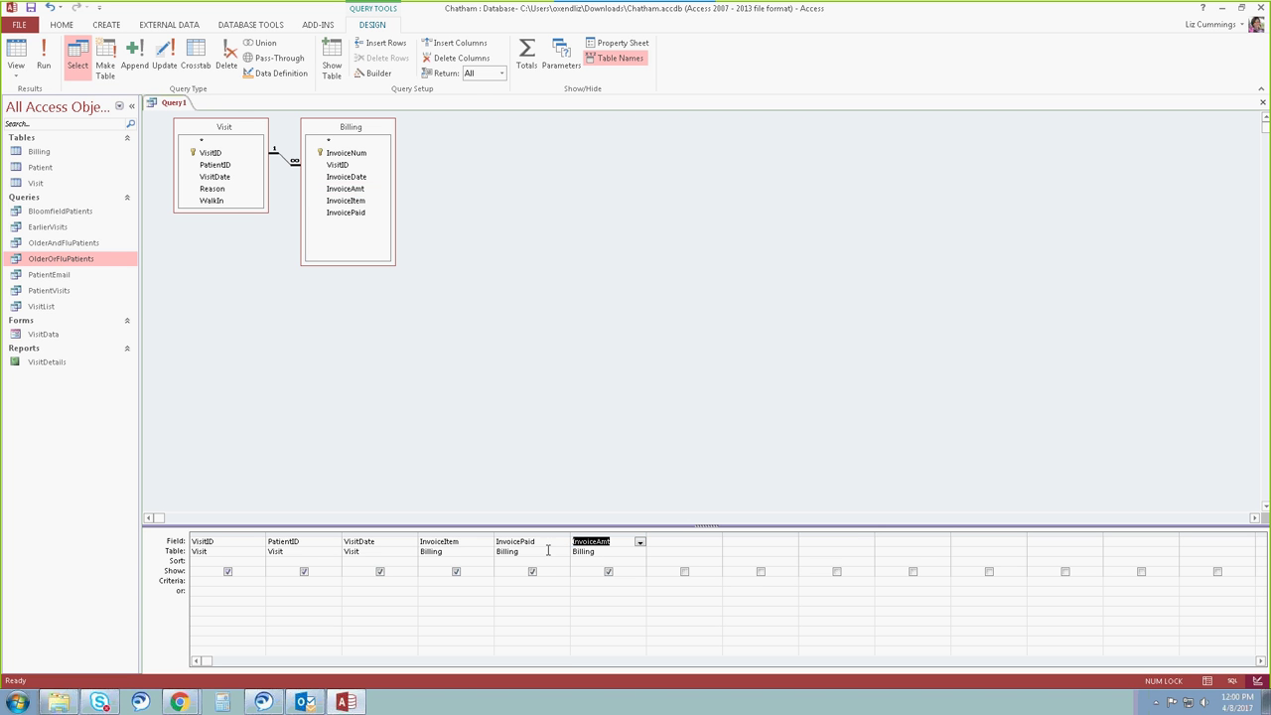
Set the InvoicePaid criterion to No and hide that field from the query results
{"action": "left_click", "coordinate": [533, 581]}
{"action": "type", "text": "No"}
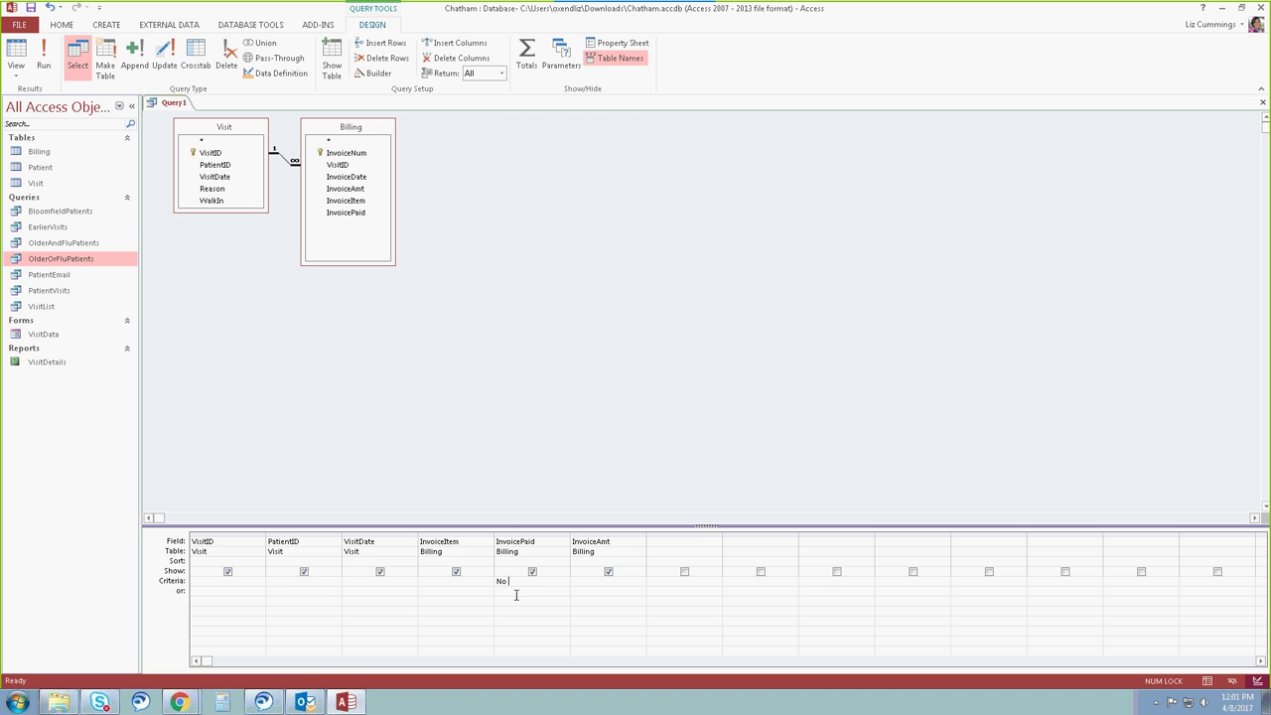
{"action": "key", "text": "BackSpace"}
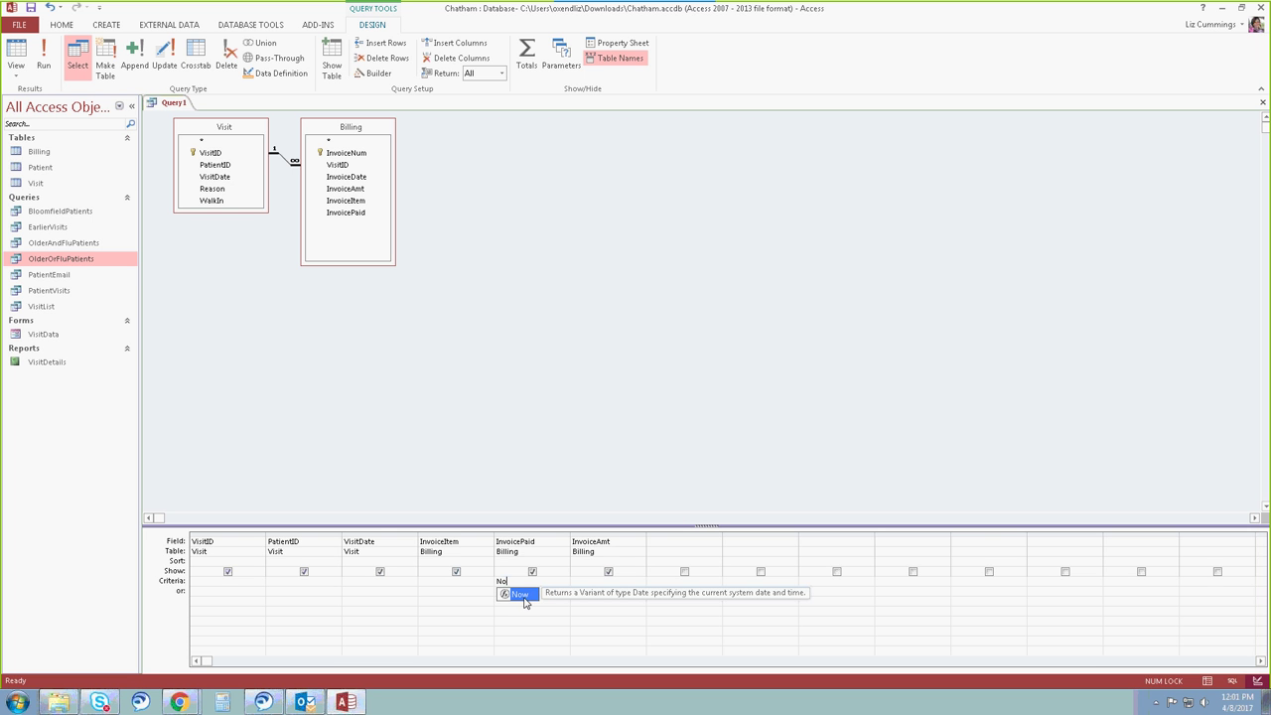
{"action": "key", "text": "Escape"}
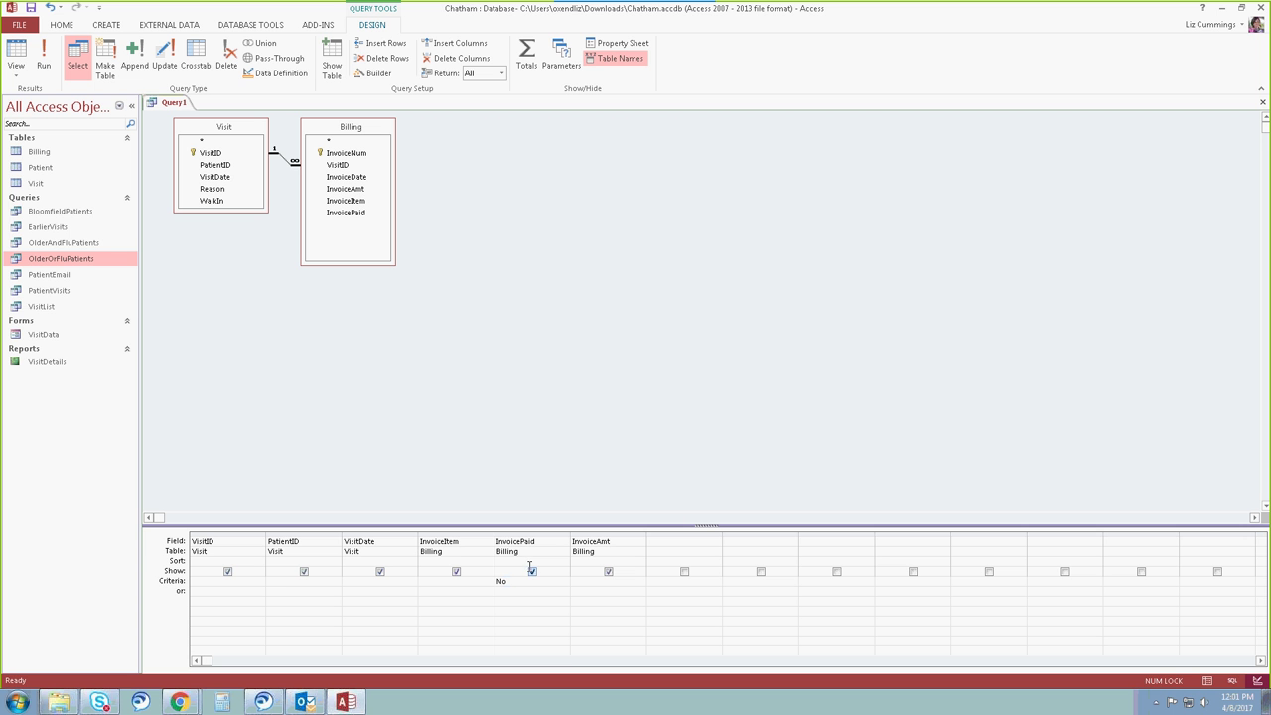
{"action": "left_click", "coordinate": [533, 572]}
Save the query as UnpaidInvoiceLateFee and run it
{"action": "left_click", "coordinate": [31, 8]}
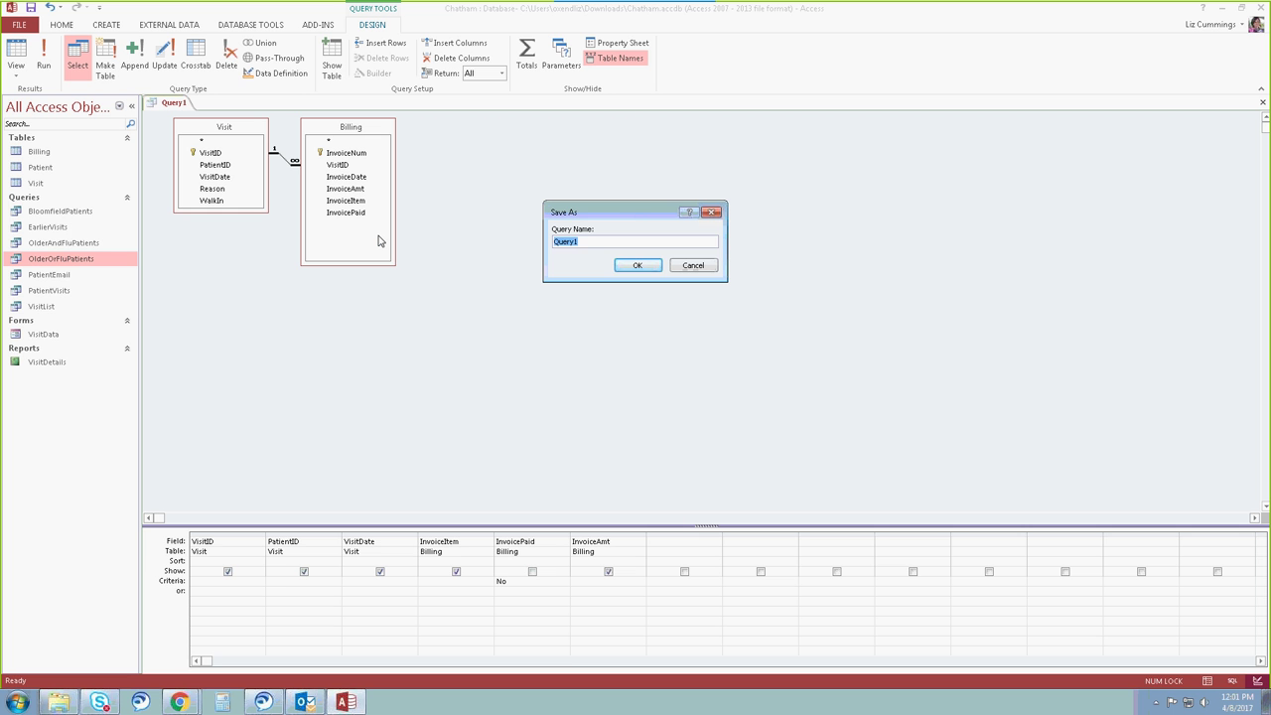
{"action": "type", "text": "UnpaidInvoiceLateFee"}
{"action": "left_click", "coordinate": [636, 265]}
{"action": "left_click", "coordinate": [44, 64]}
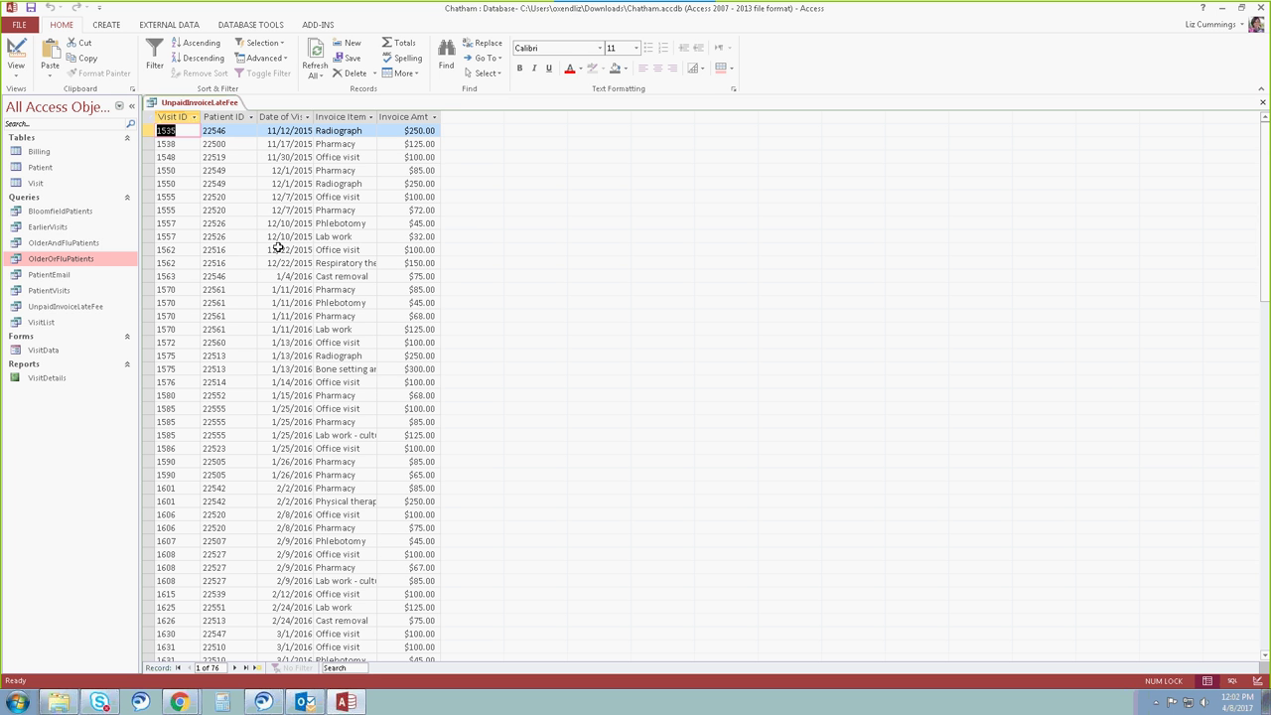
In Design view, build the calculated field [InvoiceAmt]*.02 with the Expression Builder in the first empty column after InvoiceAmt
{"action": "left_click", "coordinate": [16, 50]}
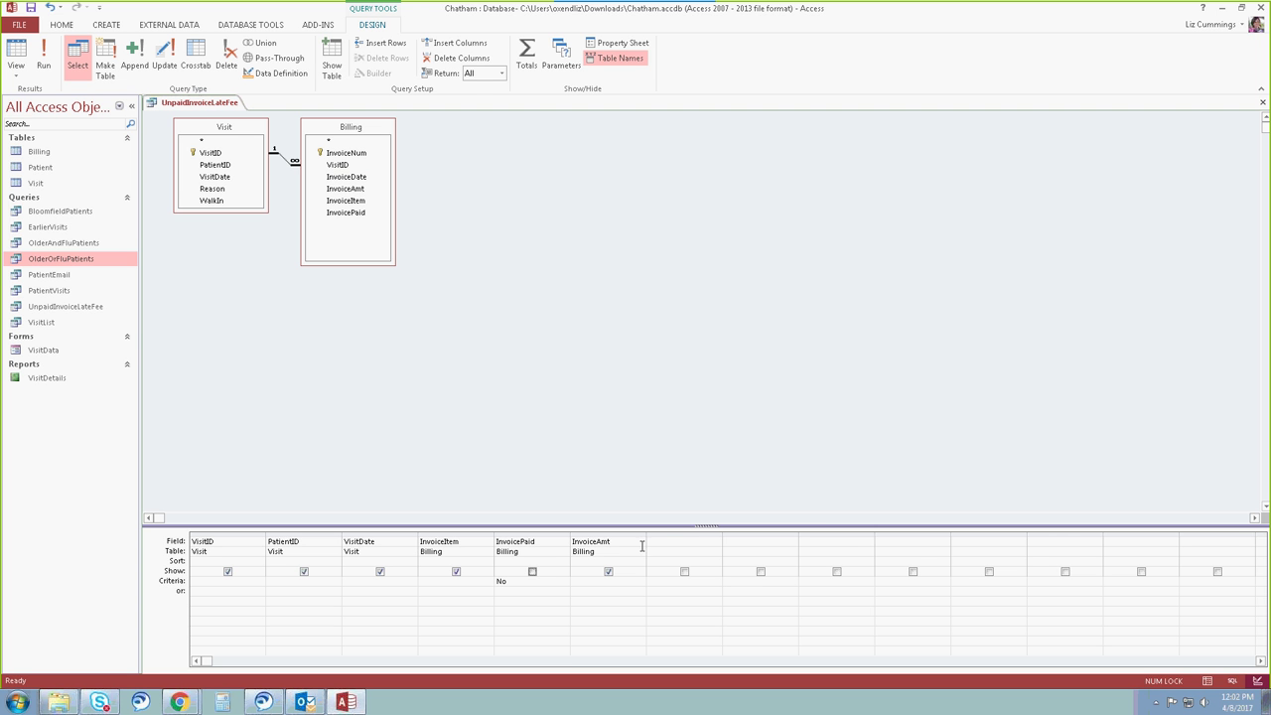
{"action": "left_click", "coordinate": [665, 543]}
{"action": "left_click", "coordinate": [155, 116]}
{"action": "left_click", "coordinate": [664, 542]}
{"action": "left_click", "coordinate": [375, 74]}
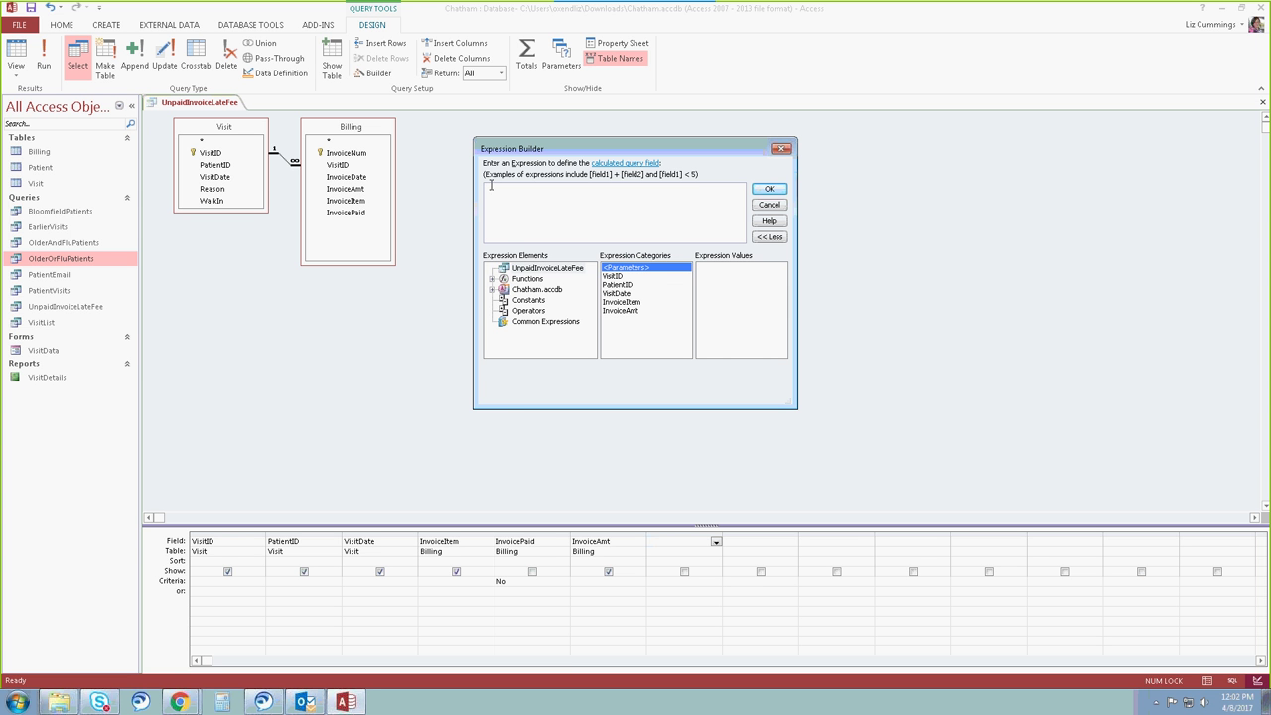
{"action": "double_click", "coordinate": [632, 312]}
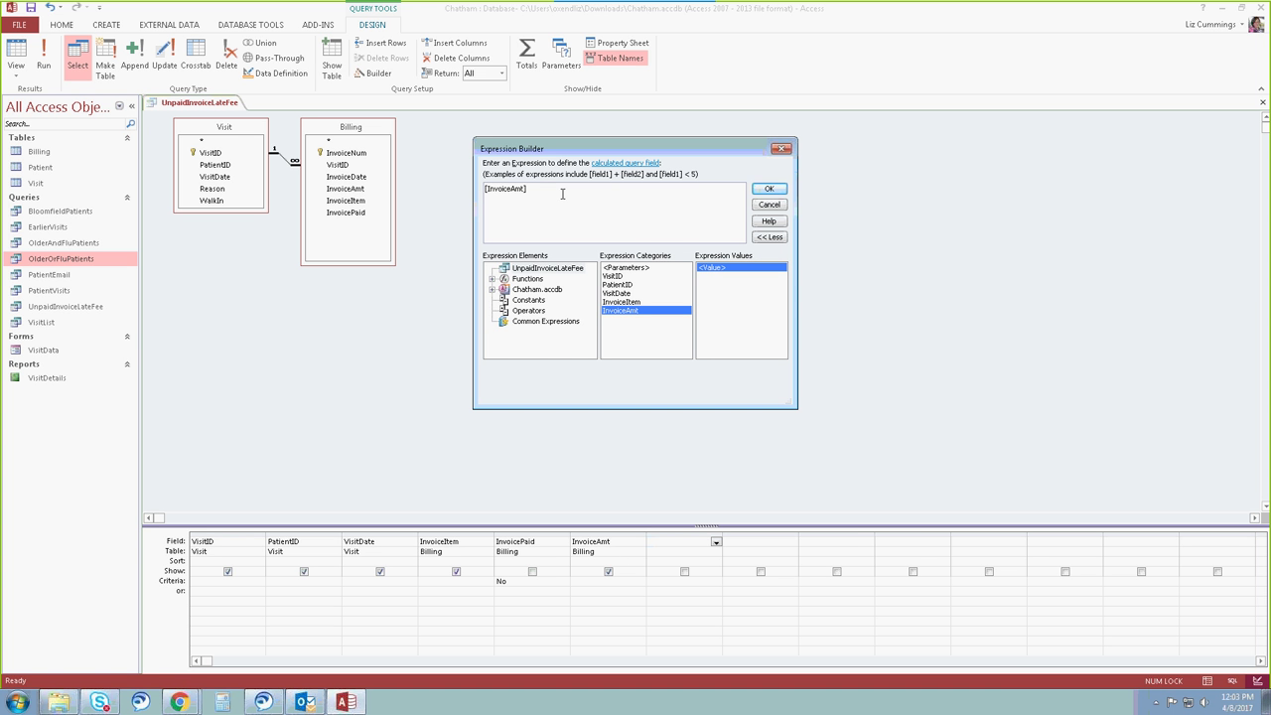
{"action": "left_click", "coordinate": [546, 189]}
{"action": "type", "text": "*.02"}
{"action": "left_click", "coordinate": [767, 190]}
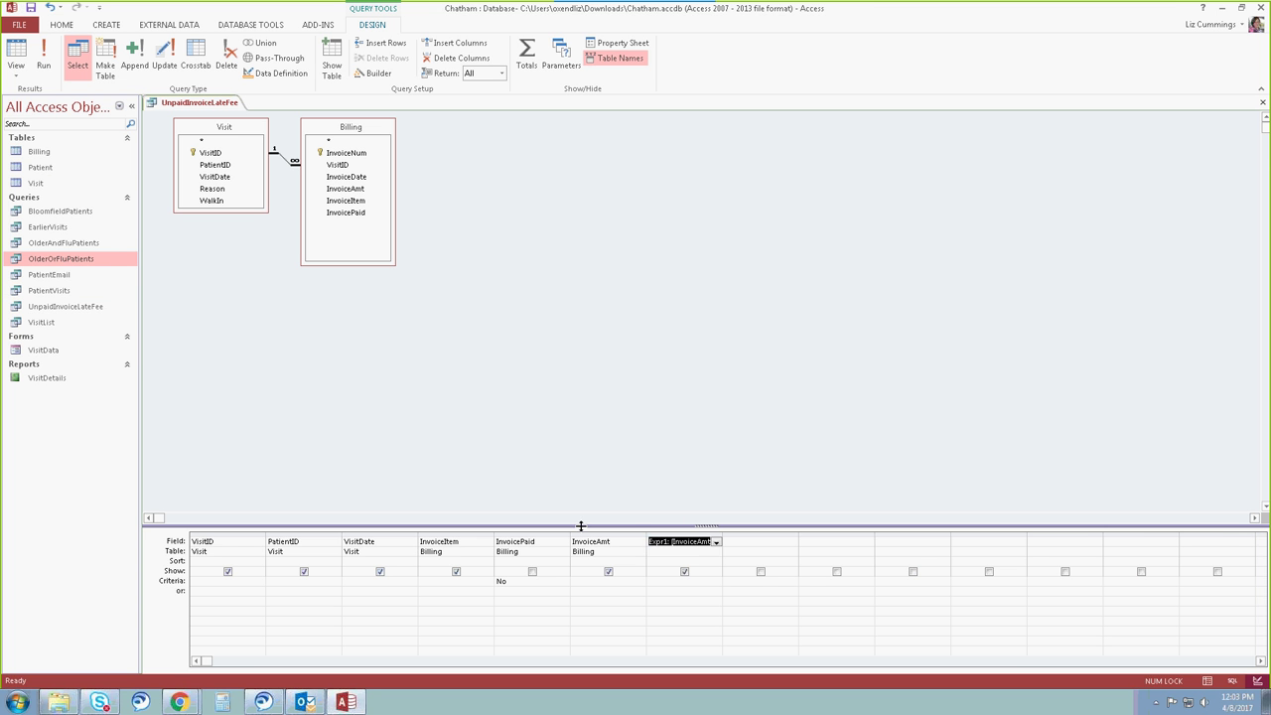
Rename the calculated field LateFee, keeping the colon before its expression
{"action": "left_click", "coordinate": [661, 542]}
{"action": "double_click", "coordinate": [660, 542]}
{"action": "type", "text": "LateFee"}
{"action": "left_click", "coordinate": [676, 543]}
{"action": "type", "text": ":"}
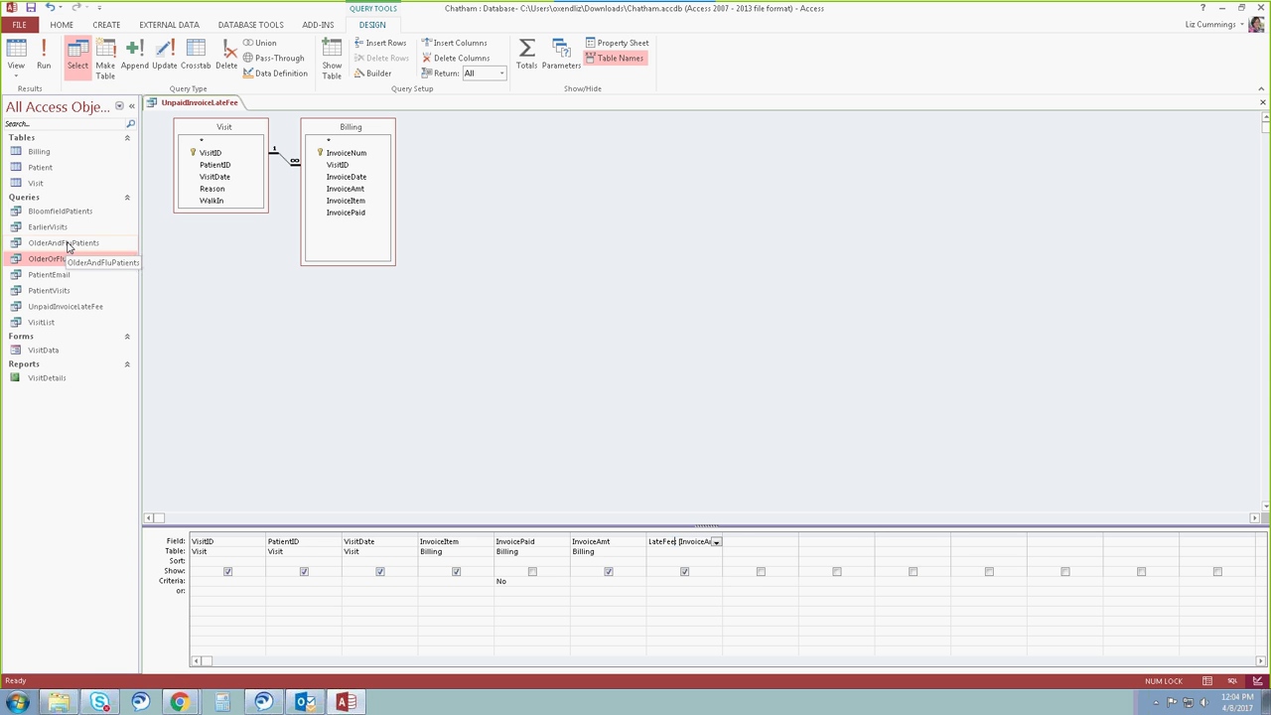
{"action": "type", "text": ":"}
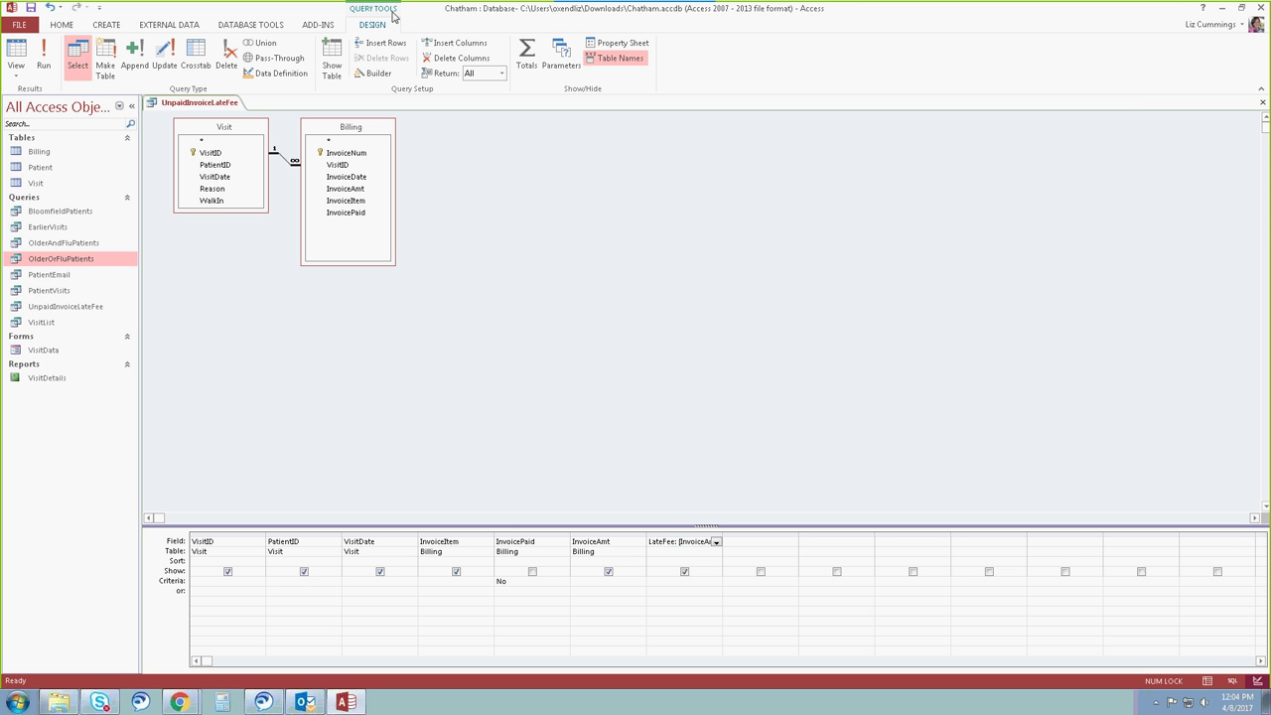
Set the LateFee field's caption to Late Fee and run the query to check the calculated column
{"action": "left_click", "coordinate": [636, 49]}
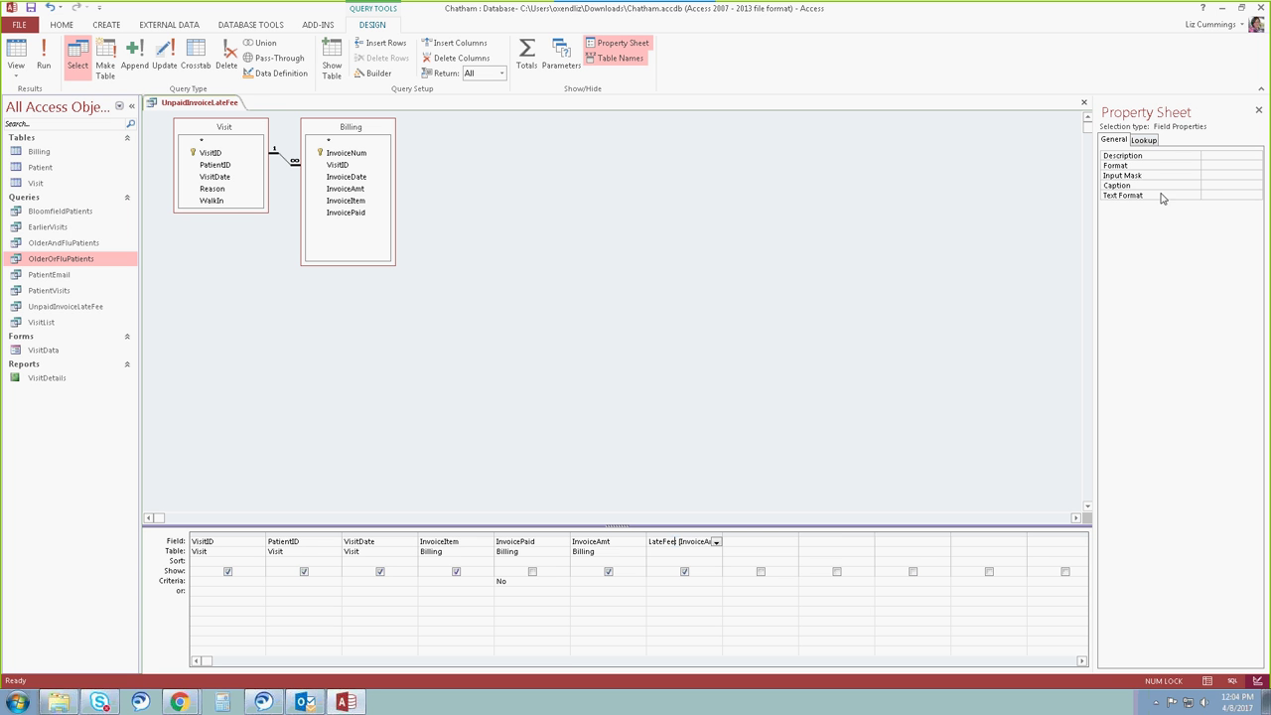
{"action": "left_click", "coordinate": [1207, 182]}
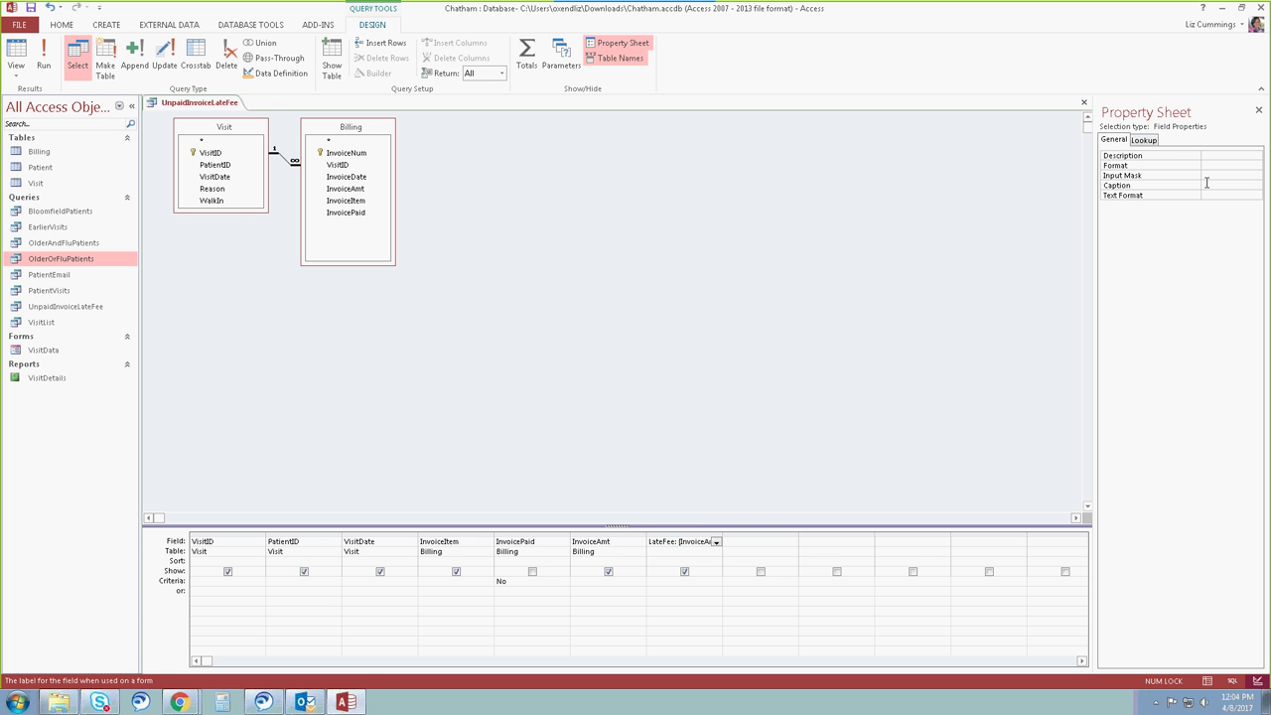
{"action": "type", "text": "Late Fee"}
{"action": "left_click", "coordinate": [1258, 111]}
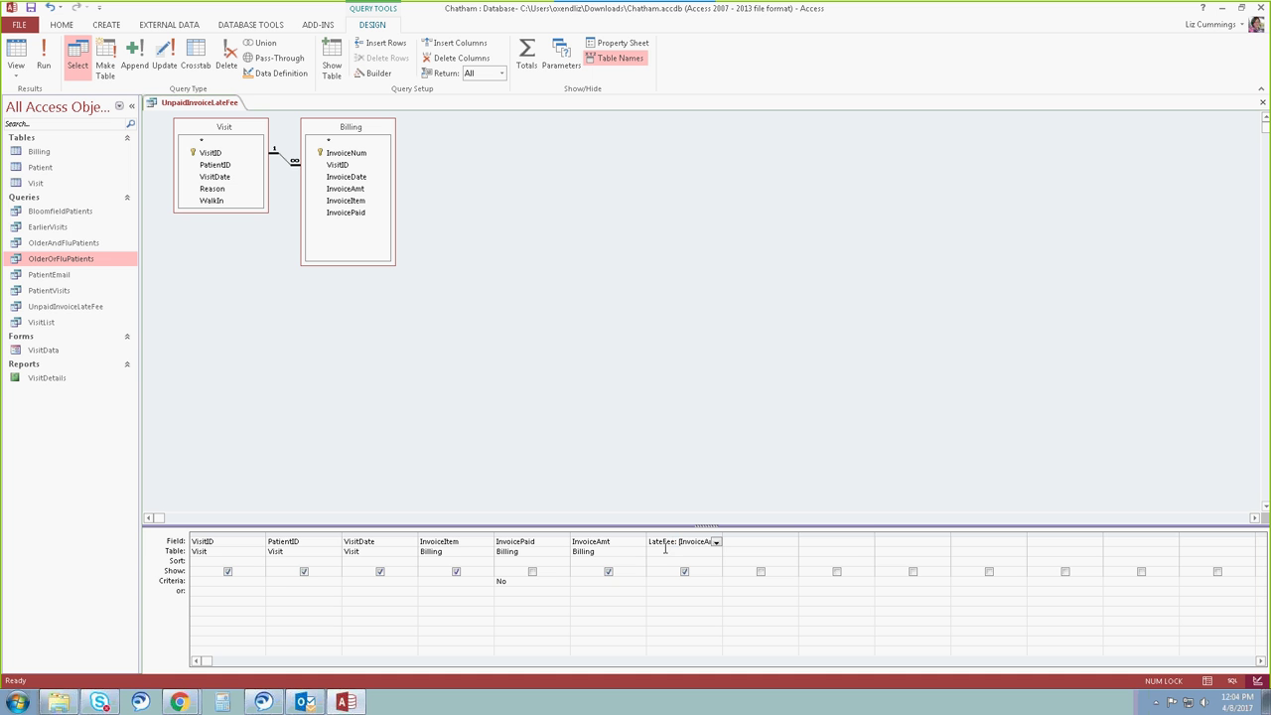
{"action": "left_click", "coordinate": [619, 45]}
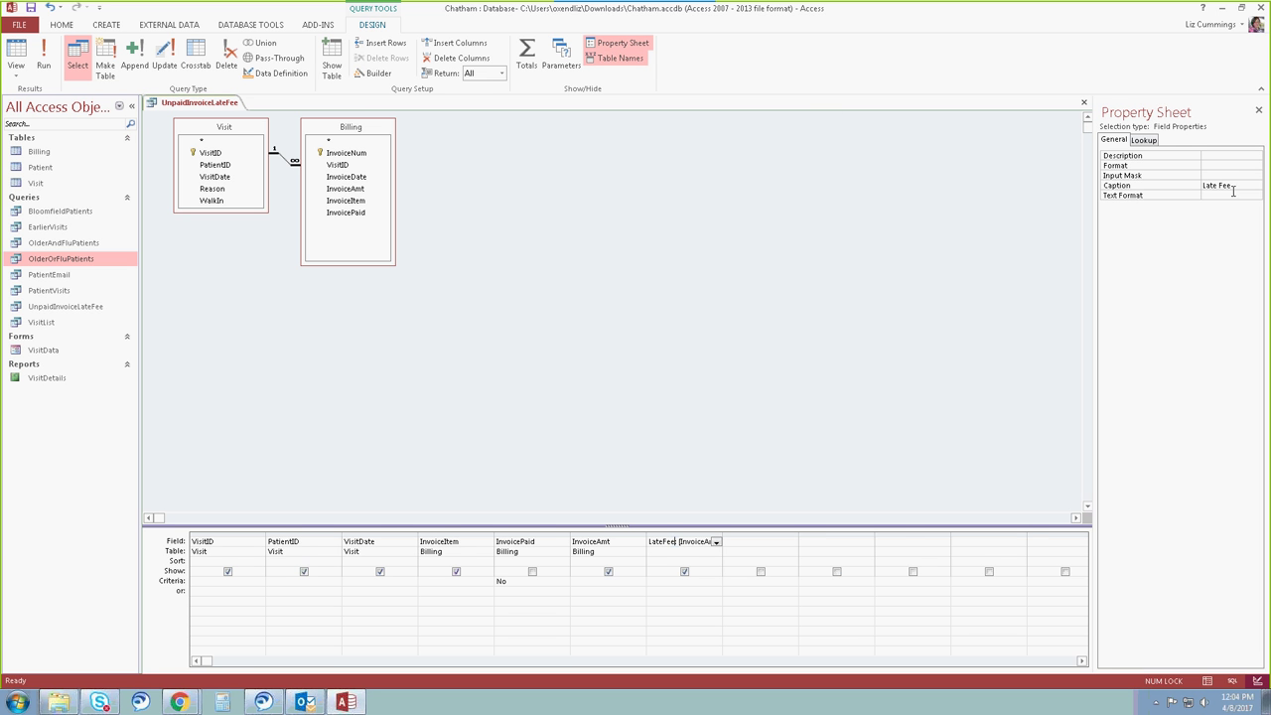
{"action": "left_click", "coordinate": [1257, 112]}
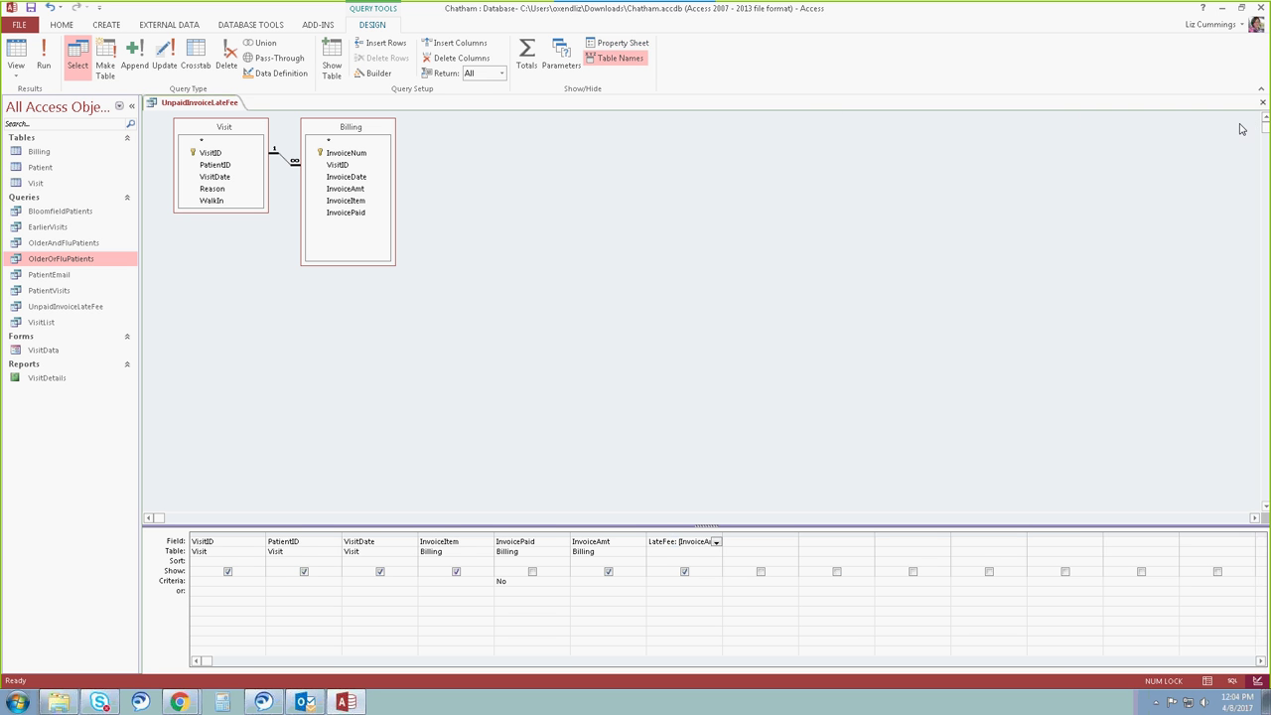
{"action": "left_click", "coordinate": [44, 54]}
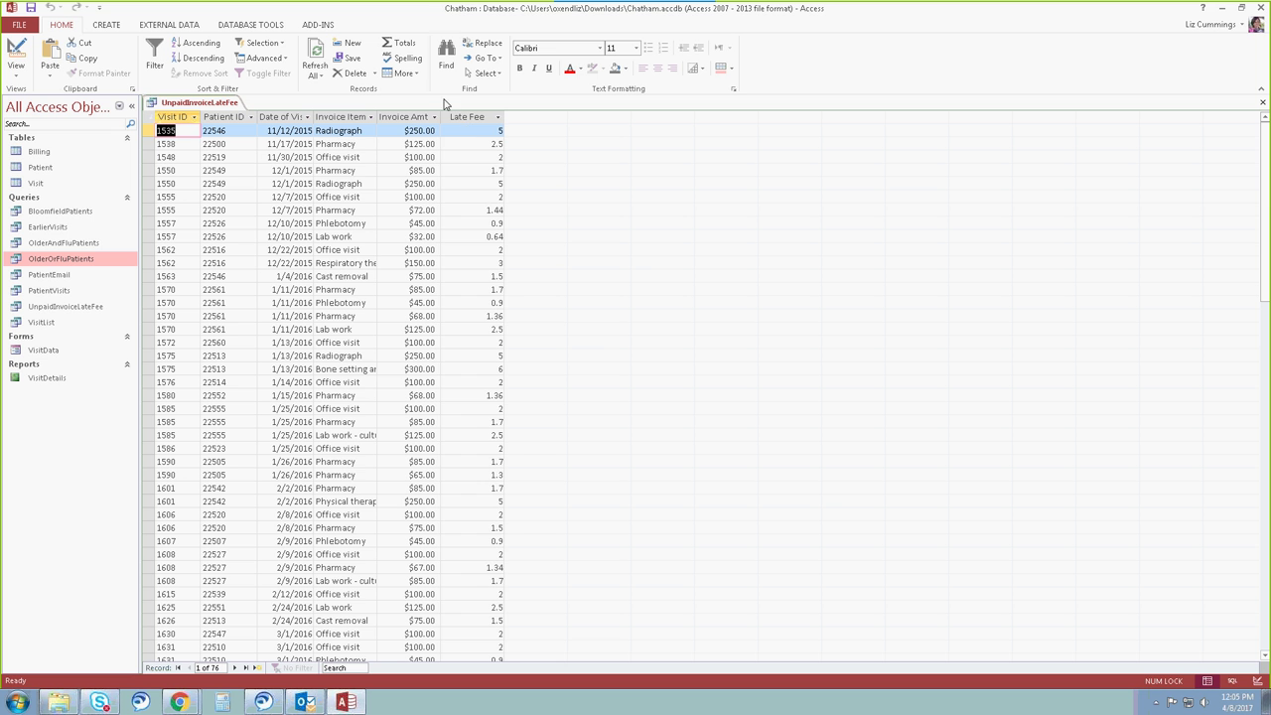
{"action": "left_click", "coordinate": [456, 117]}
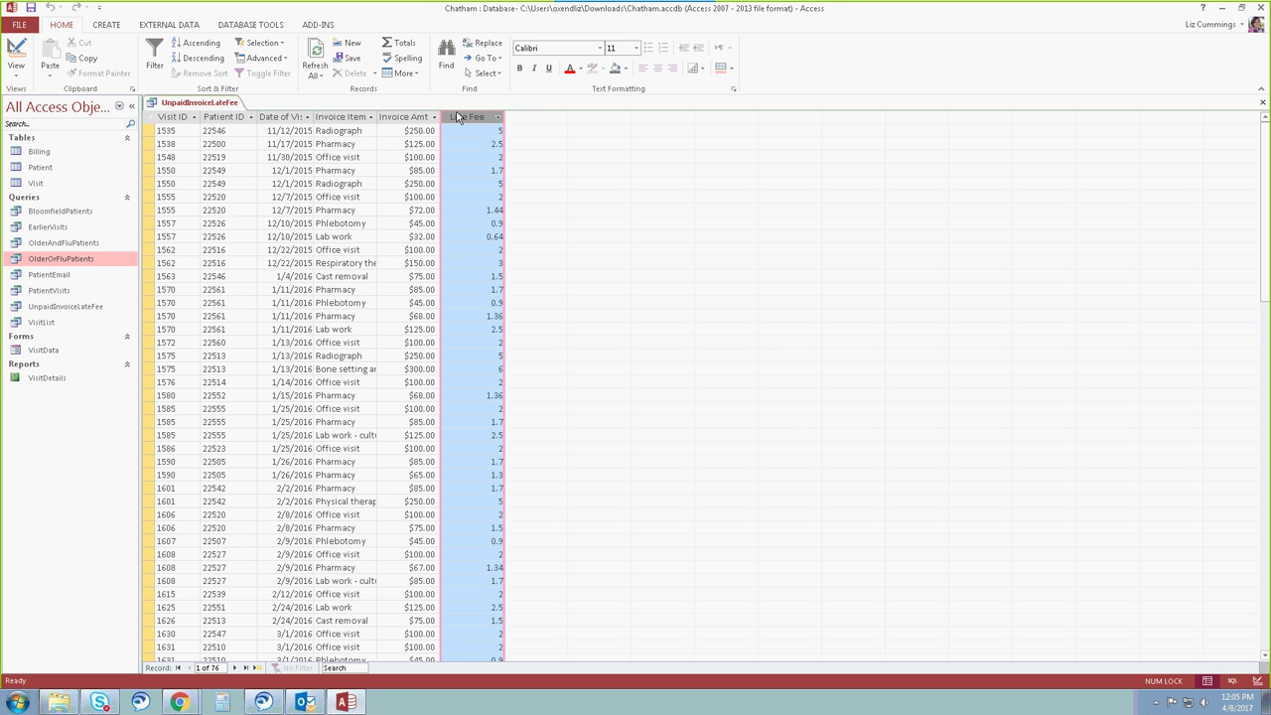
Format the LateFee field as Currency with 2 decimal places and rerun the query
{"action": "left_click", "coordinate": [16, 51]}
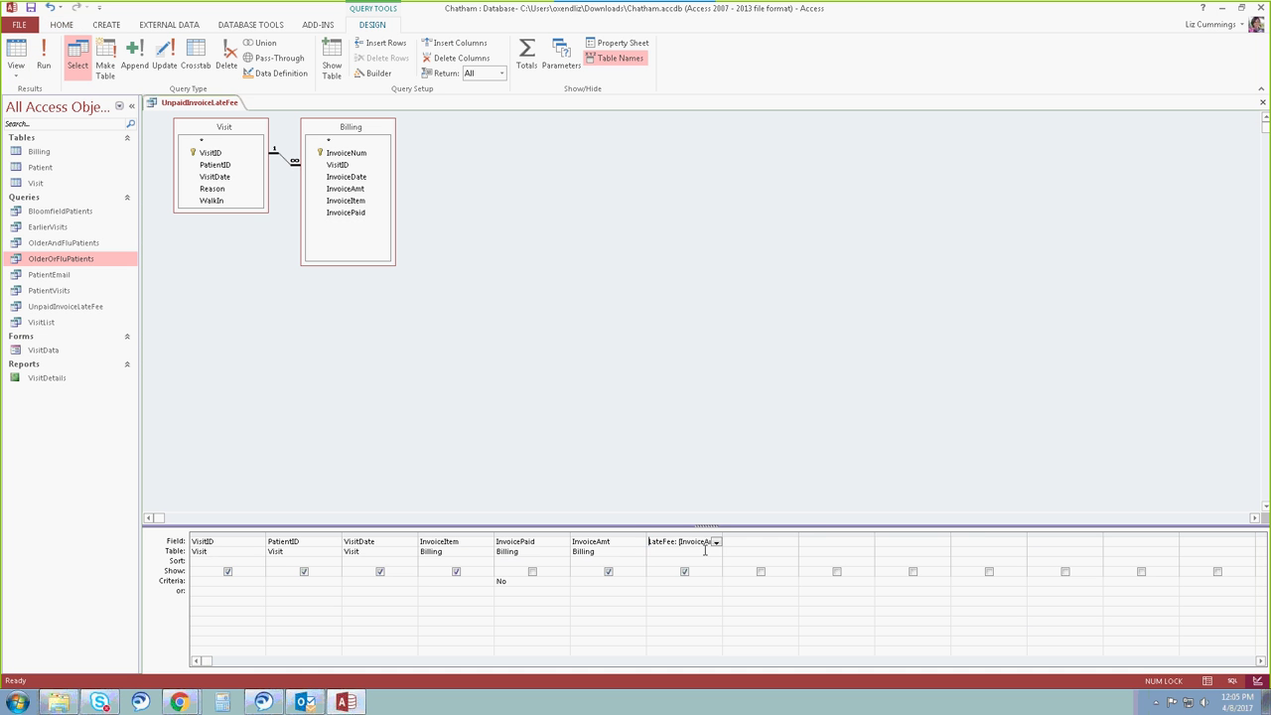
{"action": "left_click", "coordinate": [618, 43]}
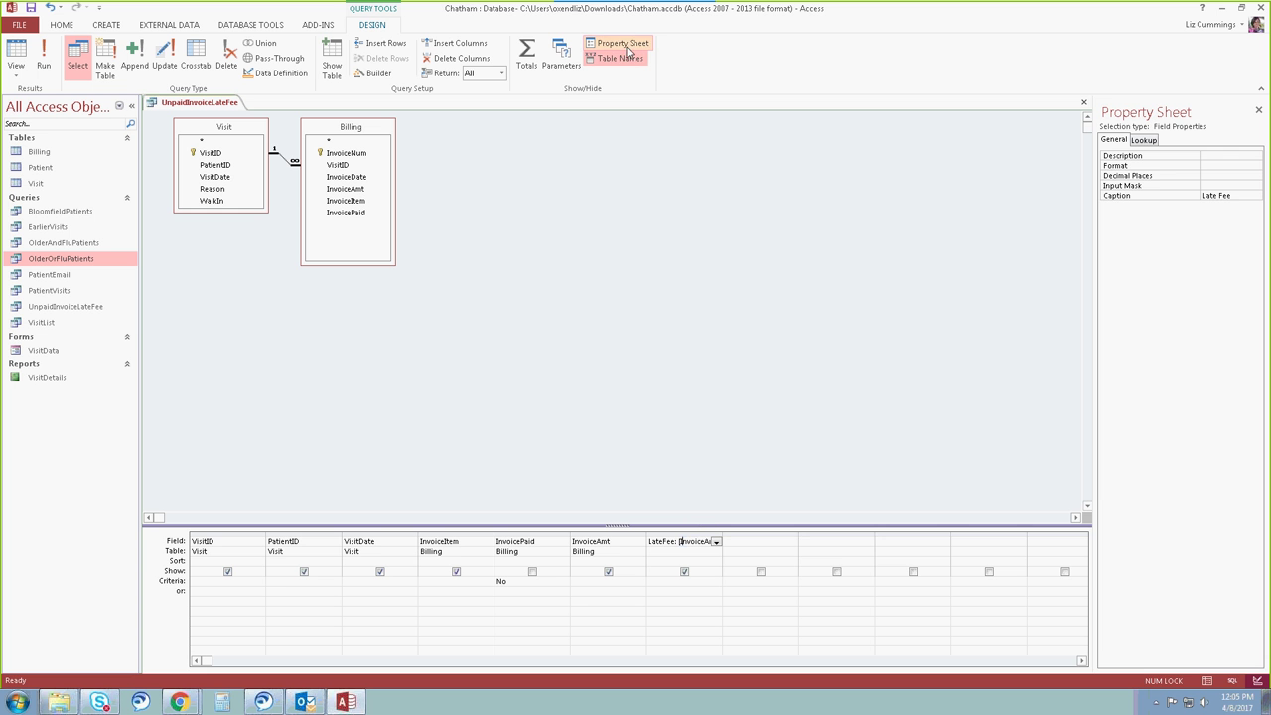
{"action": "left_click", "coordinate": [1207, 166]}
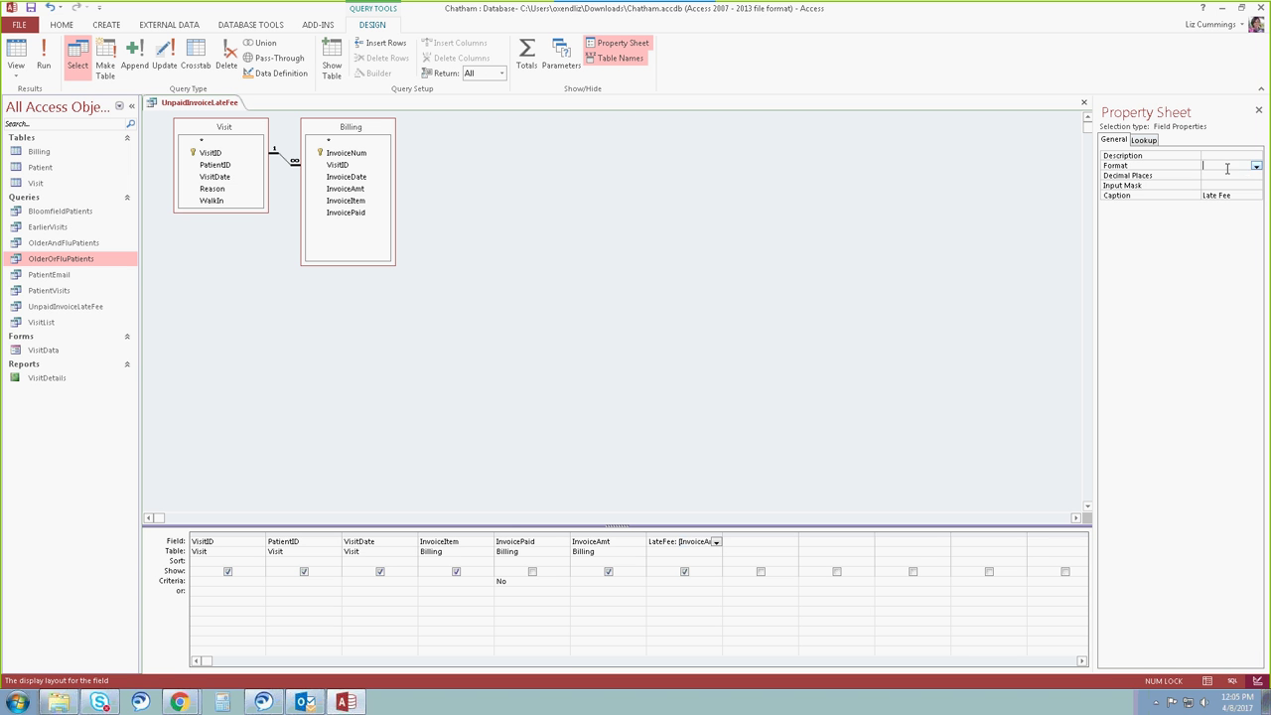
{"action": "left_click", "coordinate": [1254, 166]}
{"action": "left_click", "coordinate": [1233, 183]}
{"action": "left_click", "coordinate": [1233, 175]}
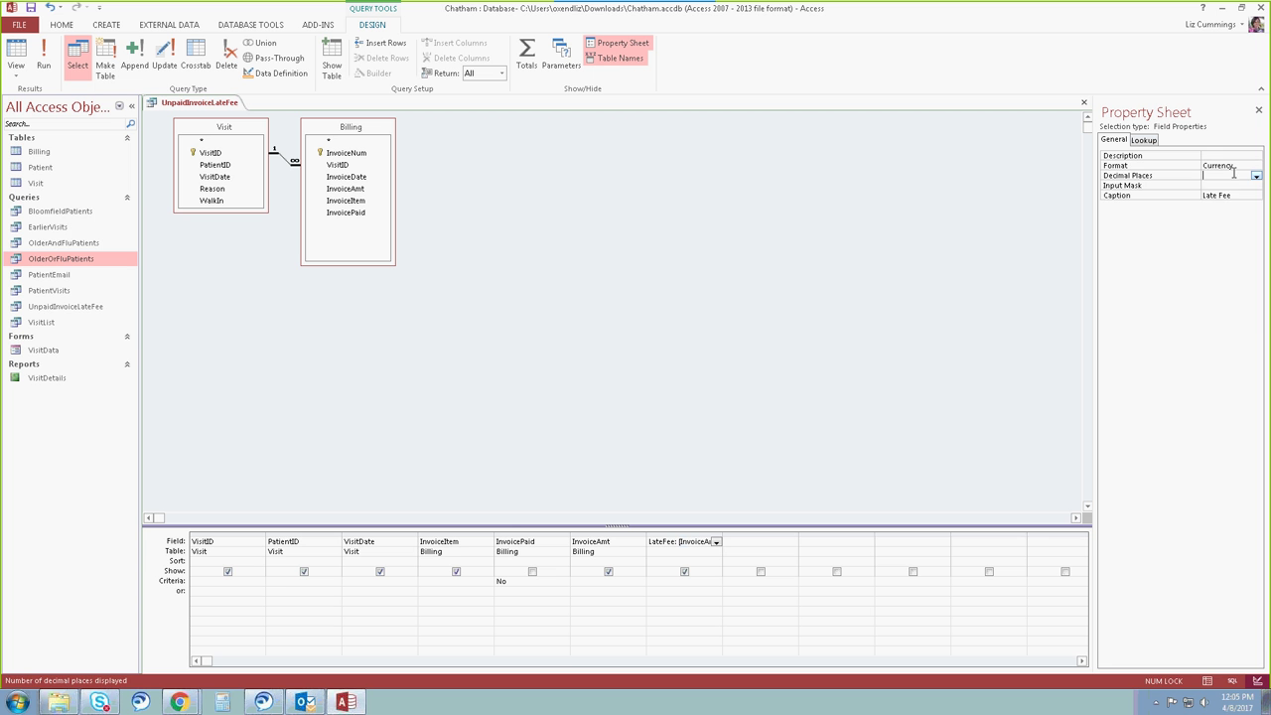
{"action": "left_click", "coordinate": [1256, 175]}
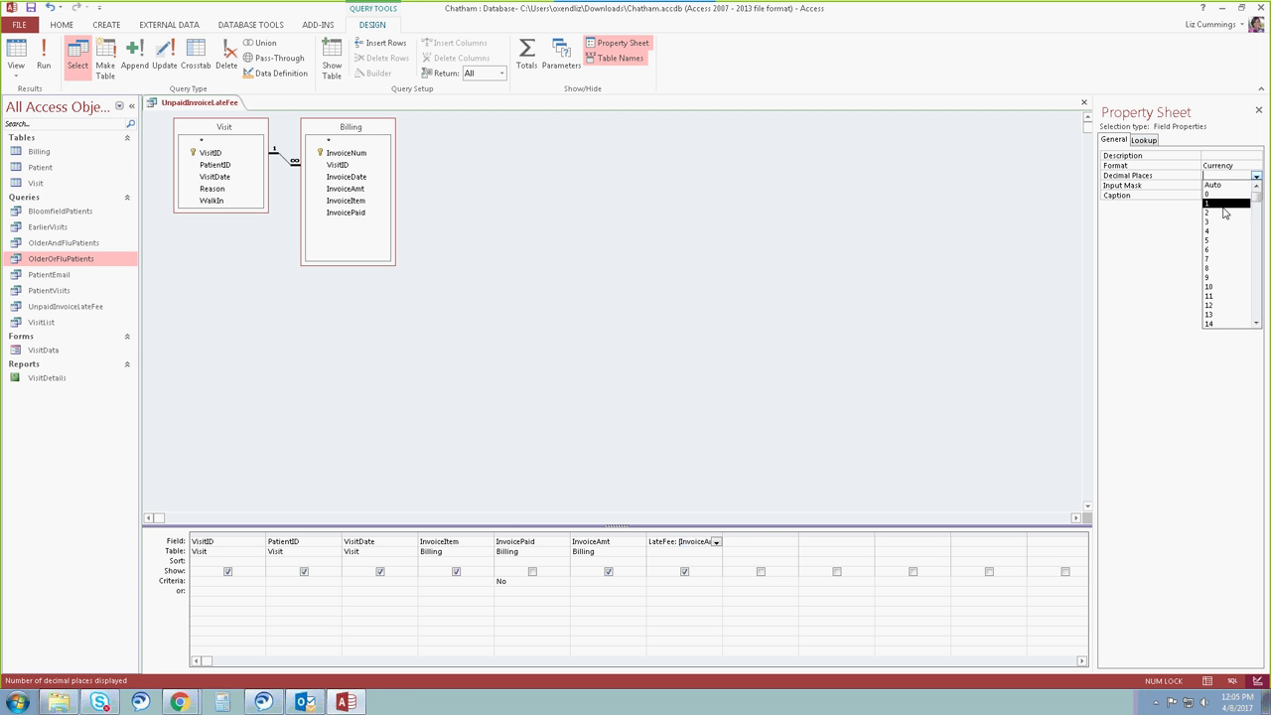
{"action": "left_click", "coordinate": [1225, 213]}
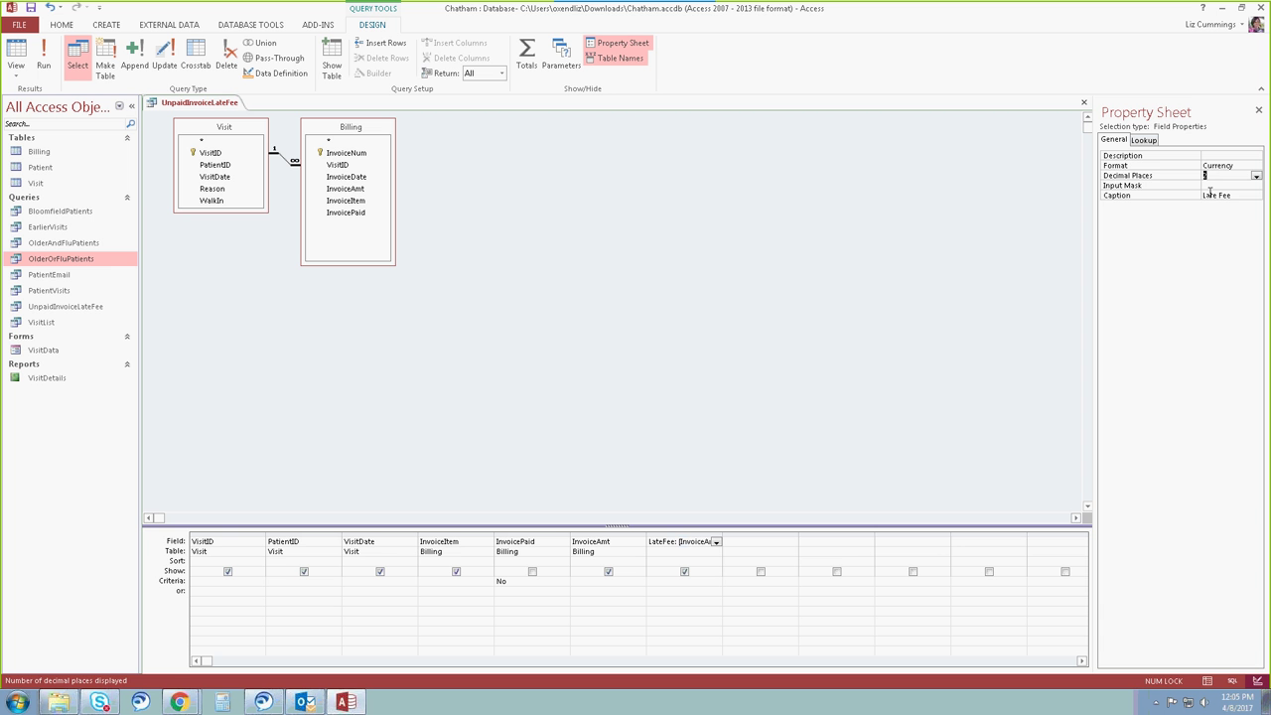
{"action": "left_click", "coordinate": [1258, 110]}
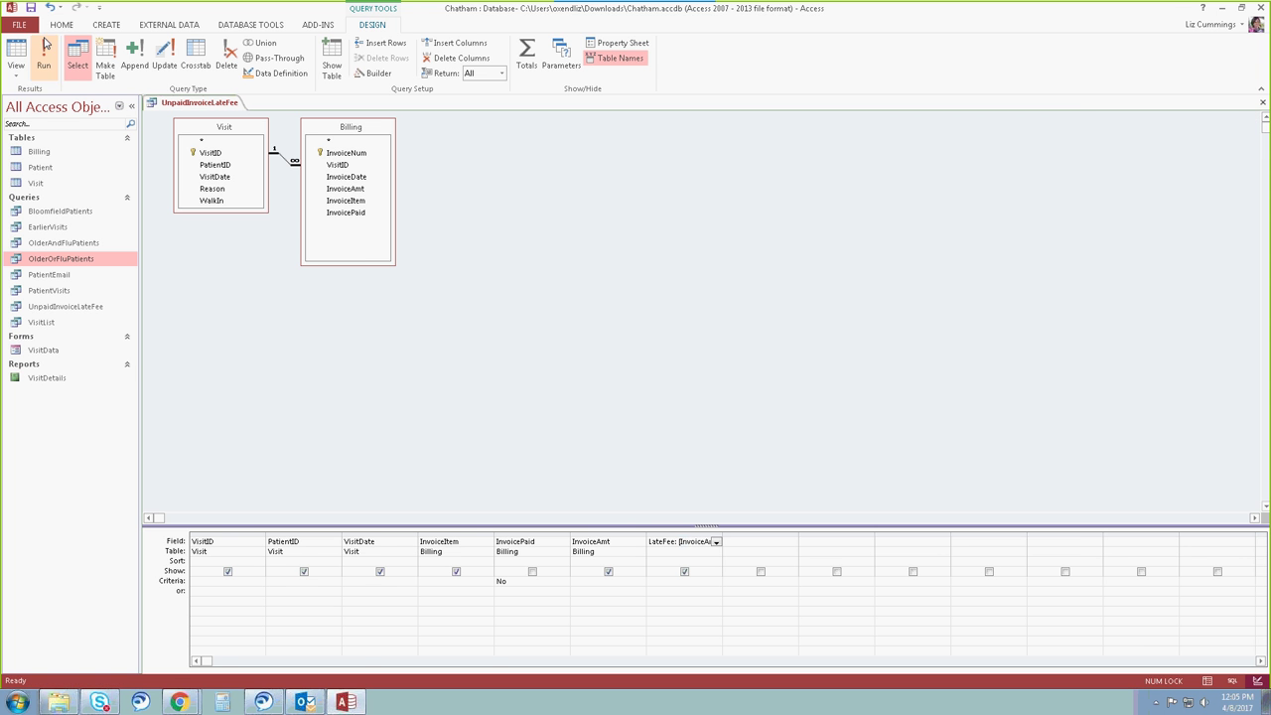
{"action": "left_click", "coordinate": [42, 54]}
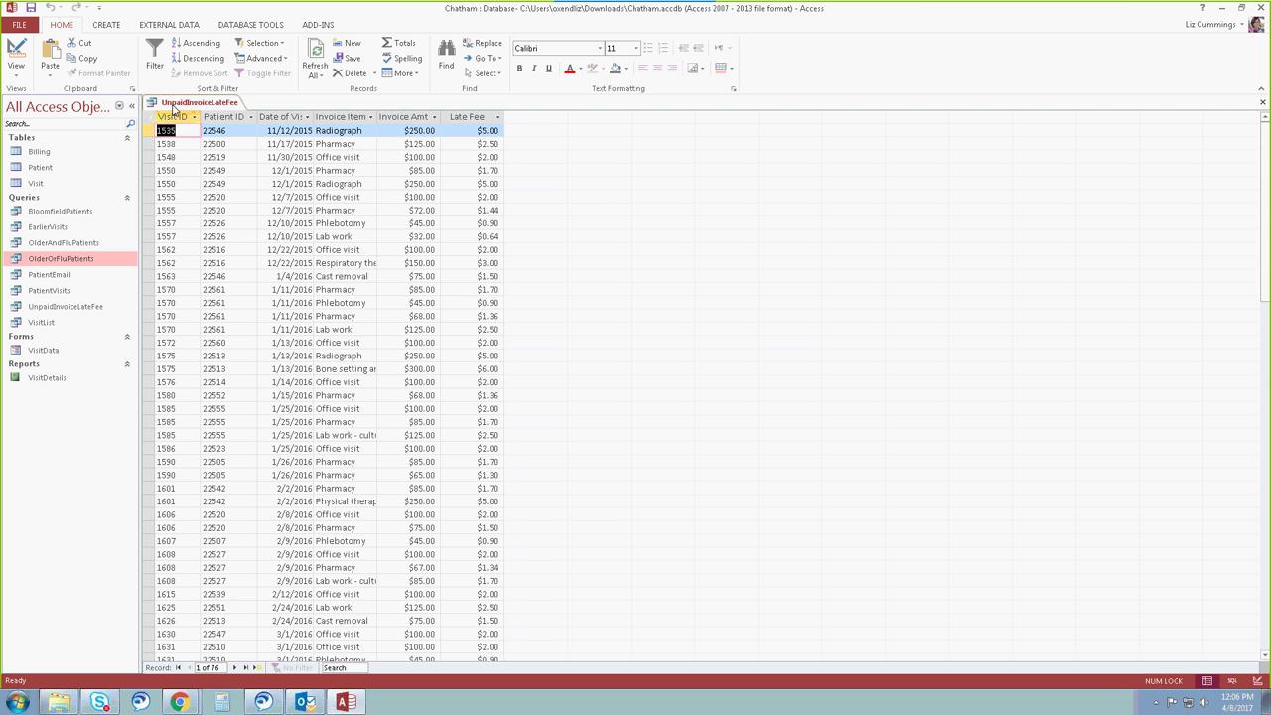
Review the LateFee field's properties in Design view, and rerun and close the UnpaidInvoiceLateFee query
{"action": "left_click", "coordinate": [16, 54]}
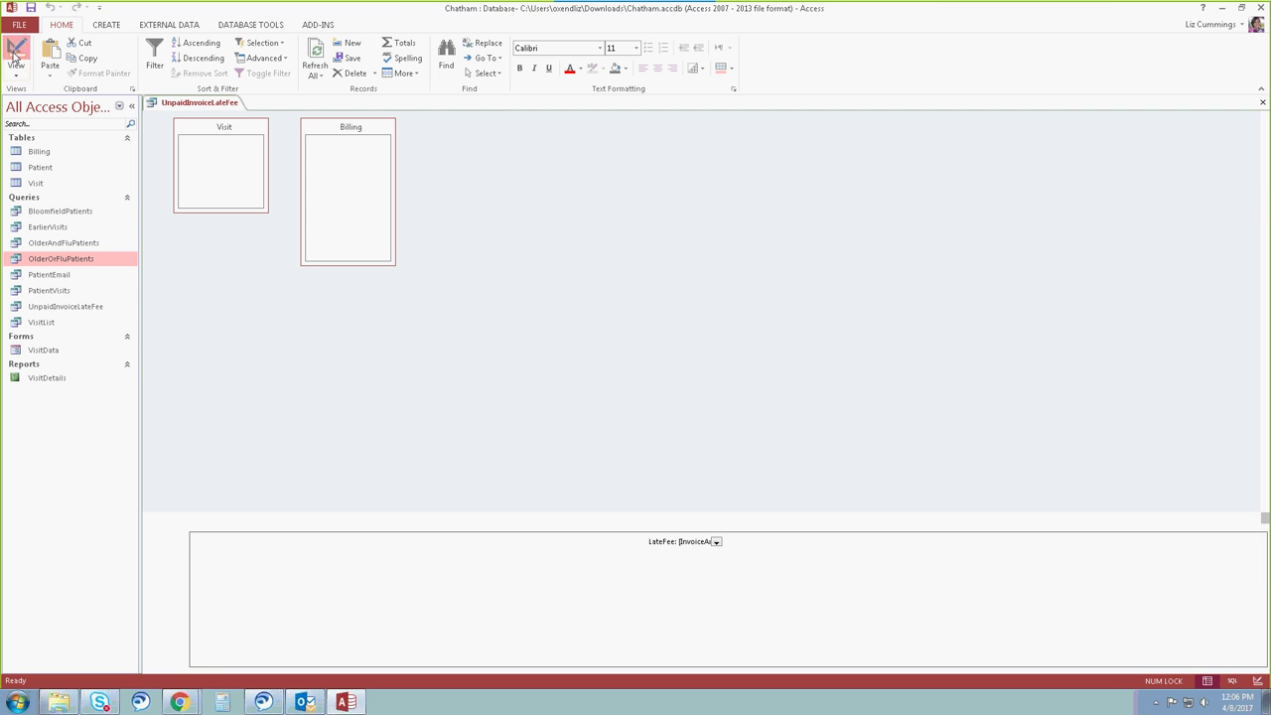
{"action": "left_click", "coordinate": [679, 542]}
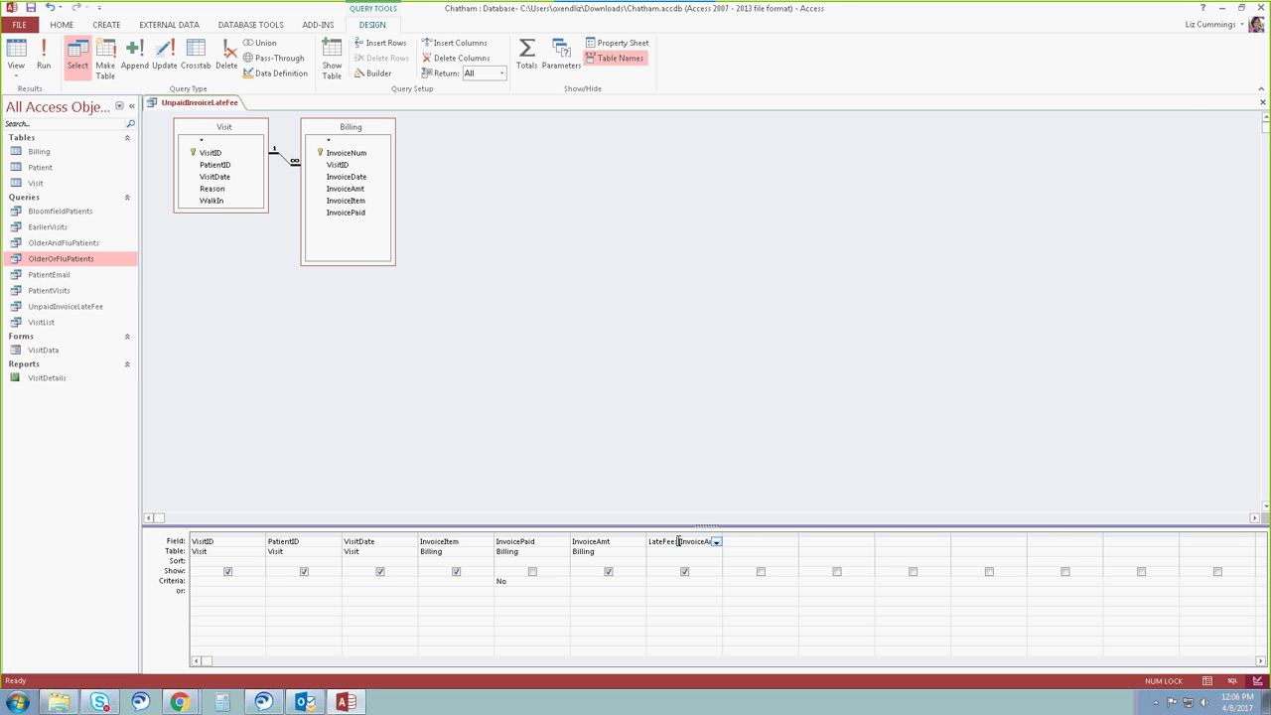
{"action": "left_click", "coordinate": [604, 46]}
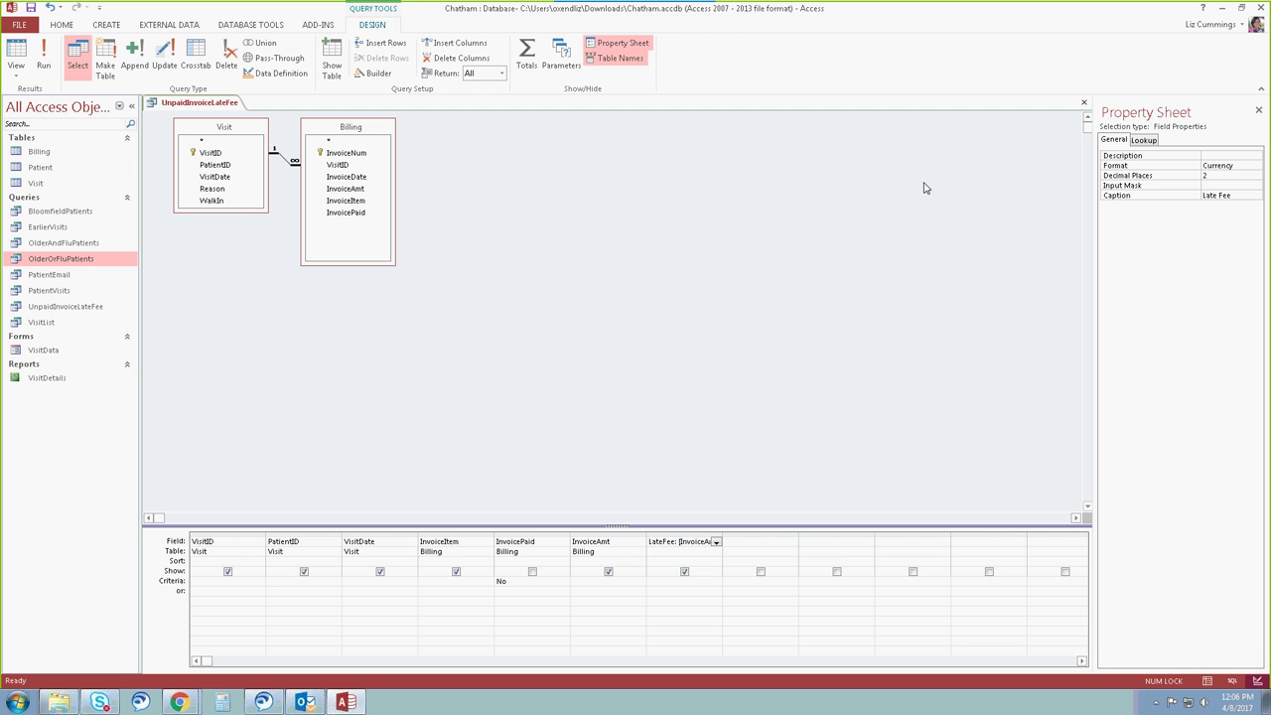
{"action": "left_click", "coordinate": [43, 58]}
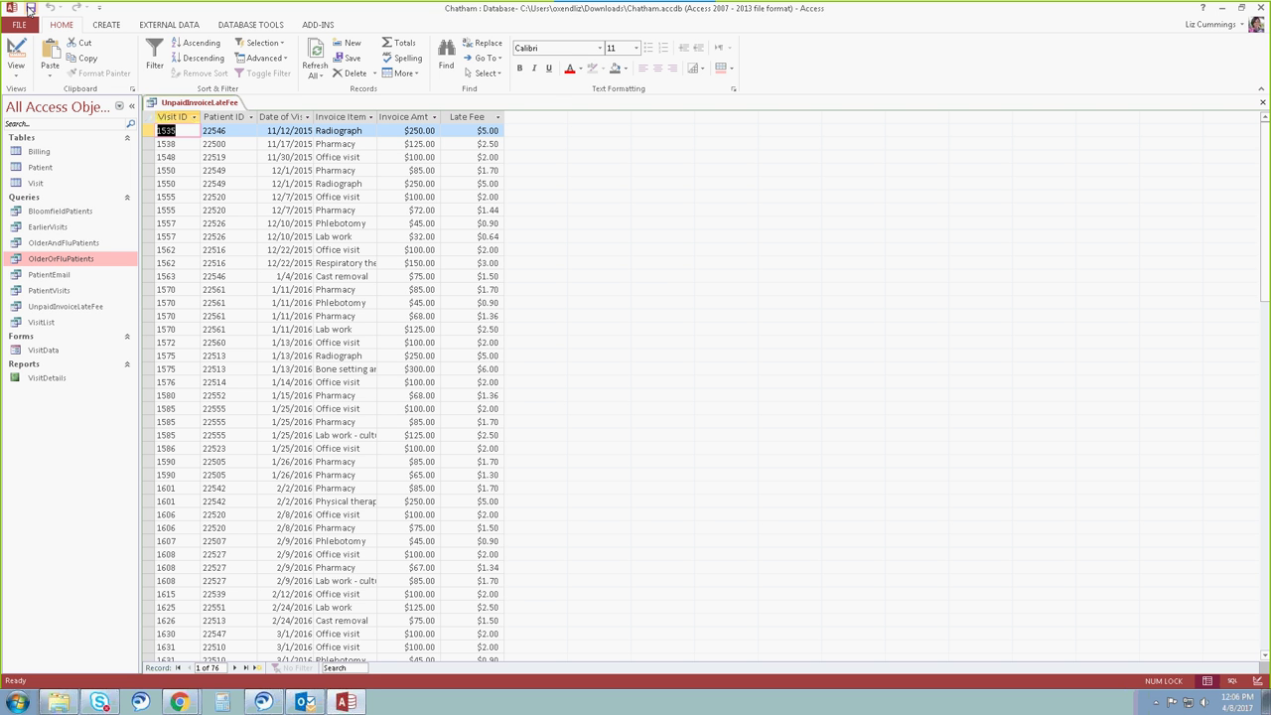
{"action": "left_click", "coordinate": [1262, 103]}
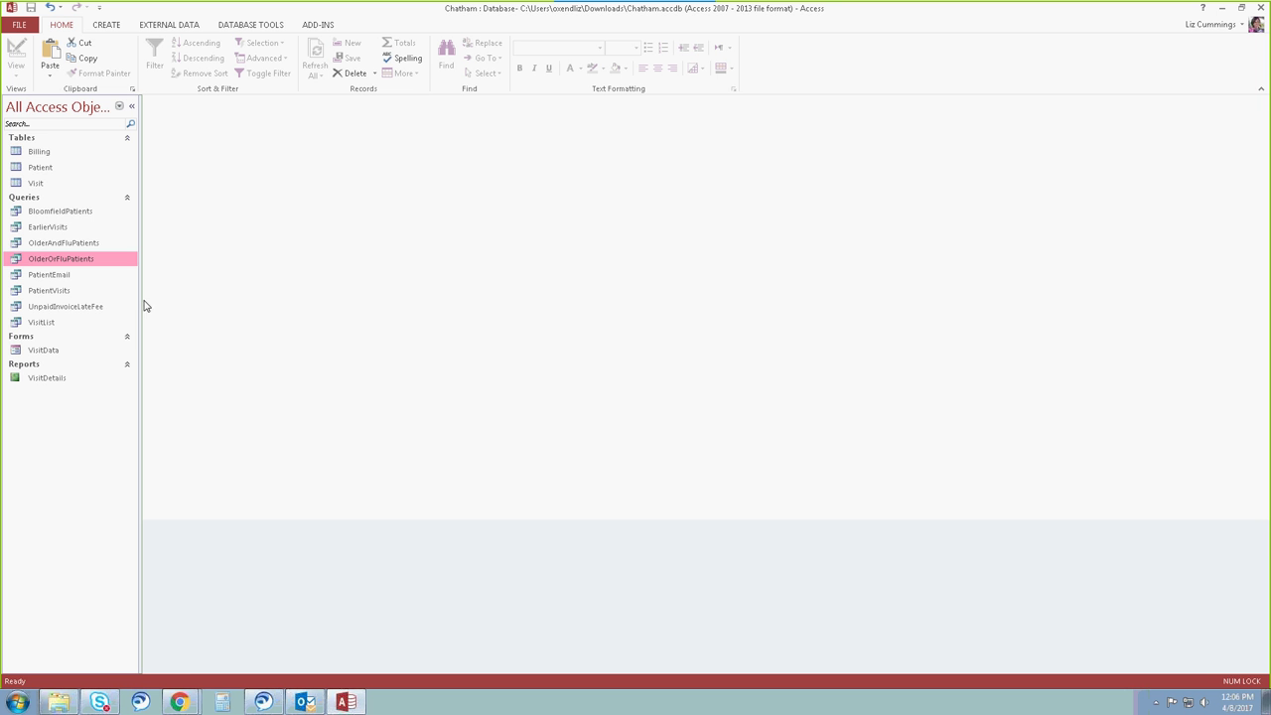
Open the Billing table in Datasheet view and add a Total row at the end of its records
{"action": "double_click", "coordinate": [40, 154]}
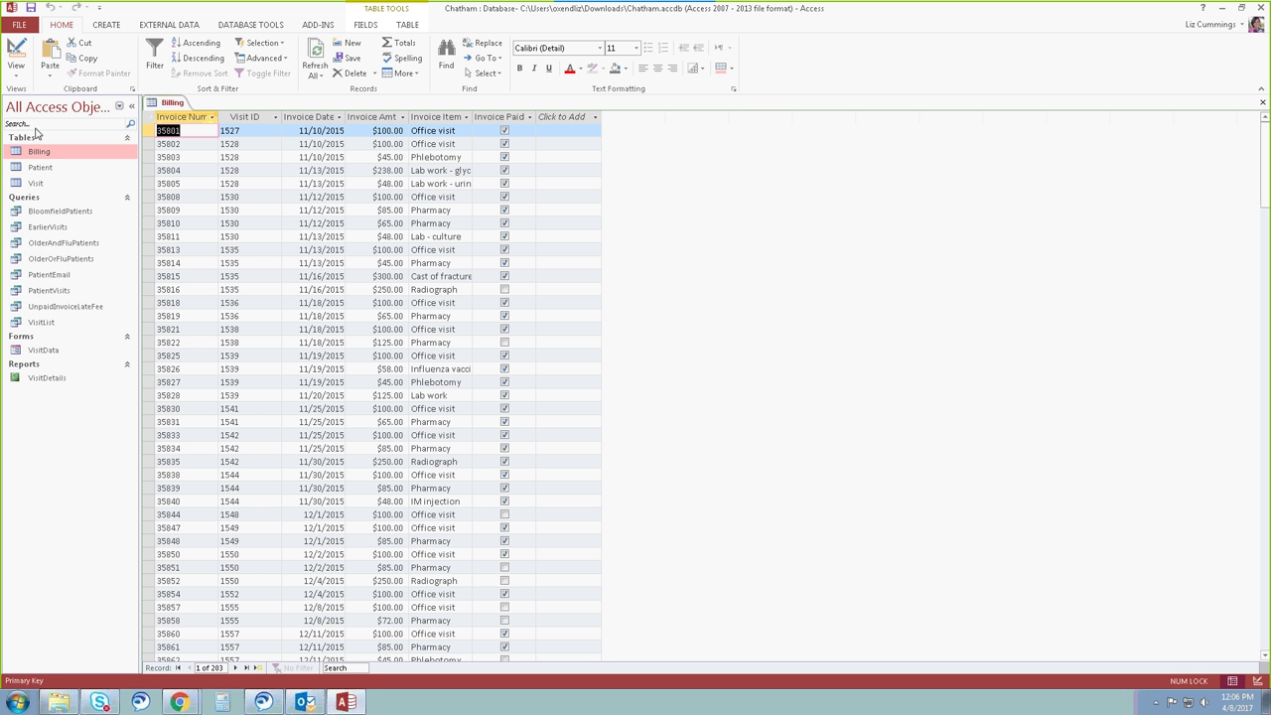
{"action": "left_click", "coordinate": [404, 45]}
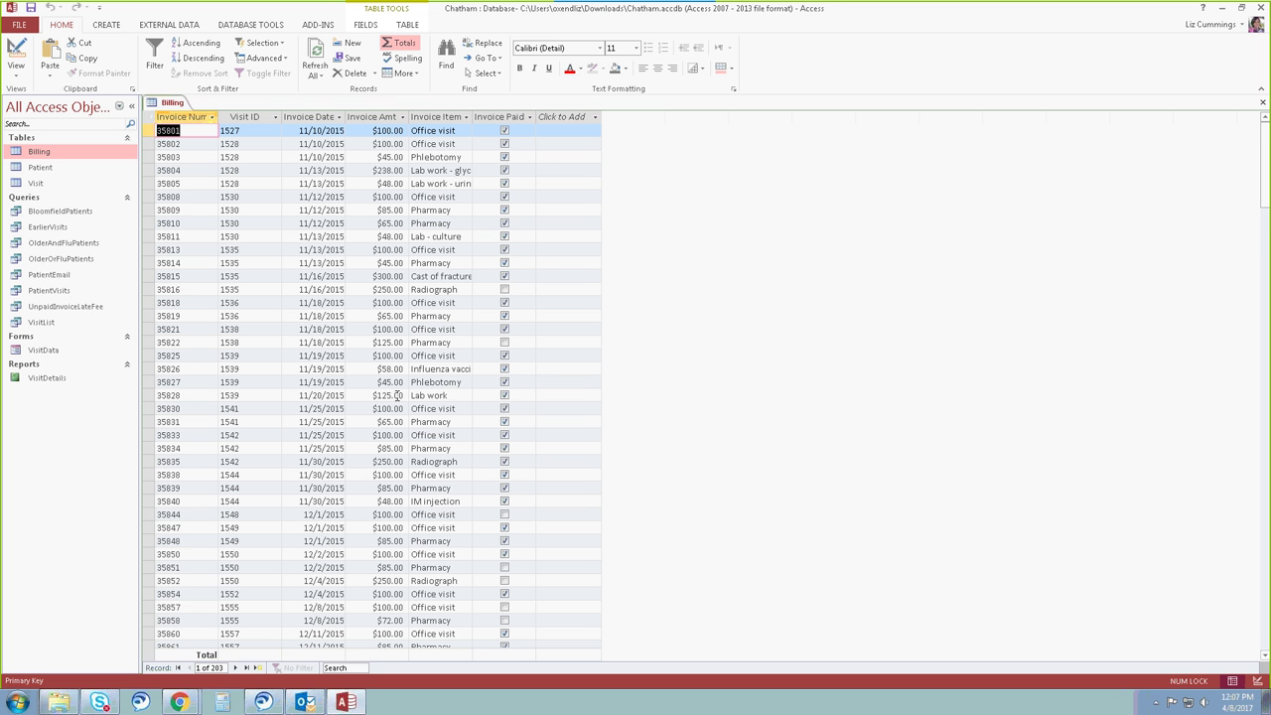
{"action": "scroll", "coordinate": [387, 394], "scroll_direction": "down", "scroll_amount": 13}
{"action": "scroll", "coordinate": [407, 576], "scroll_direction": "down", "scroll_amount": 20}
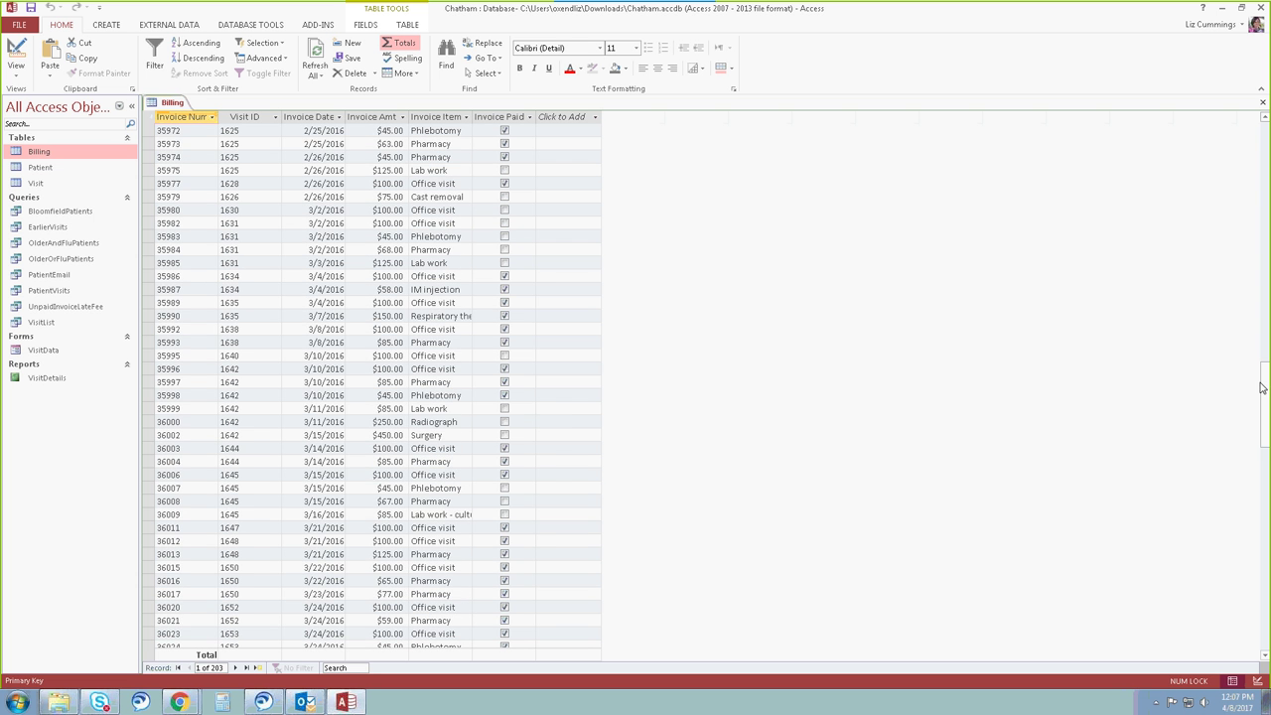
{"action": "left_click_drag", "start_coordinate": [1262, 388], "coordinate": [1264, 557]}
{"action": "scroll", "coordinate": [1192, 546], "scroll_direction": "up", "scroll_amount": 2}
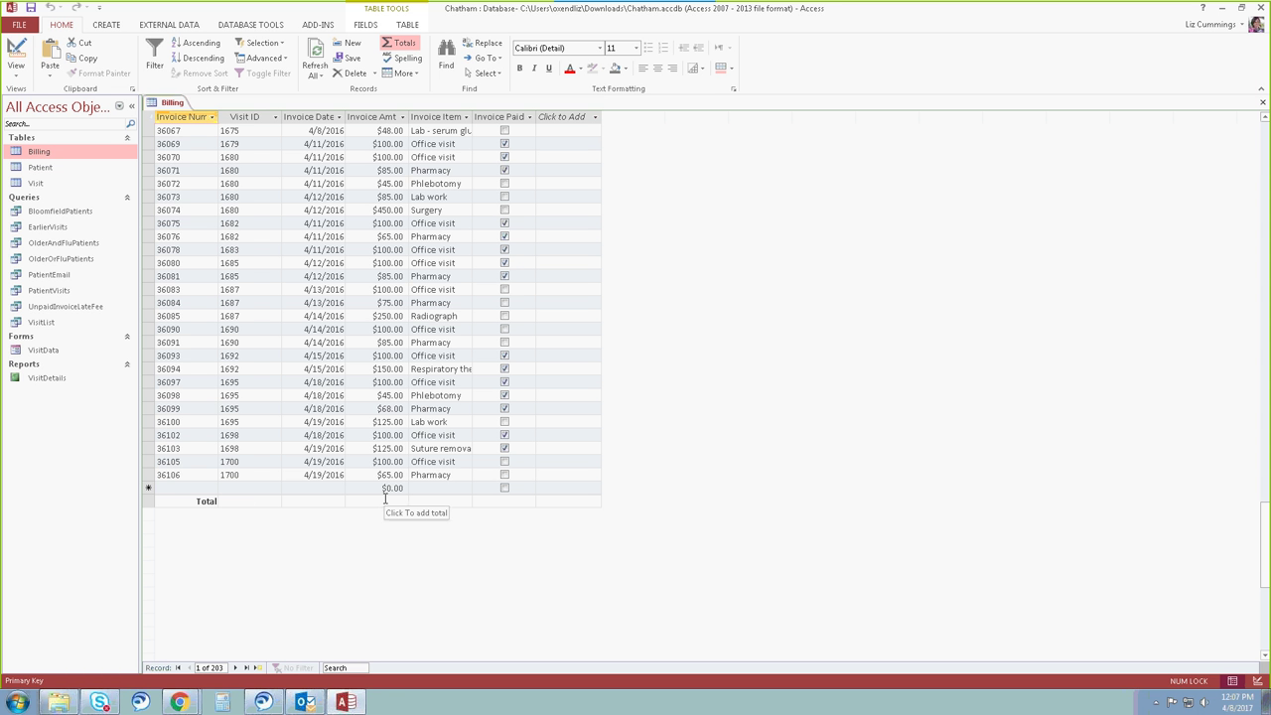
Calculate the Sum of the Invoice Amt column in the Billing table's Total row
{"action": "left_click", "coordinate": [381, 500]}
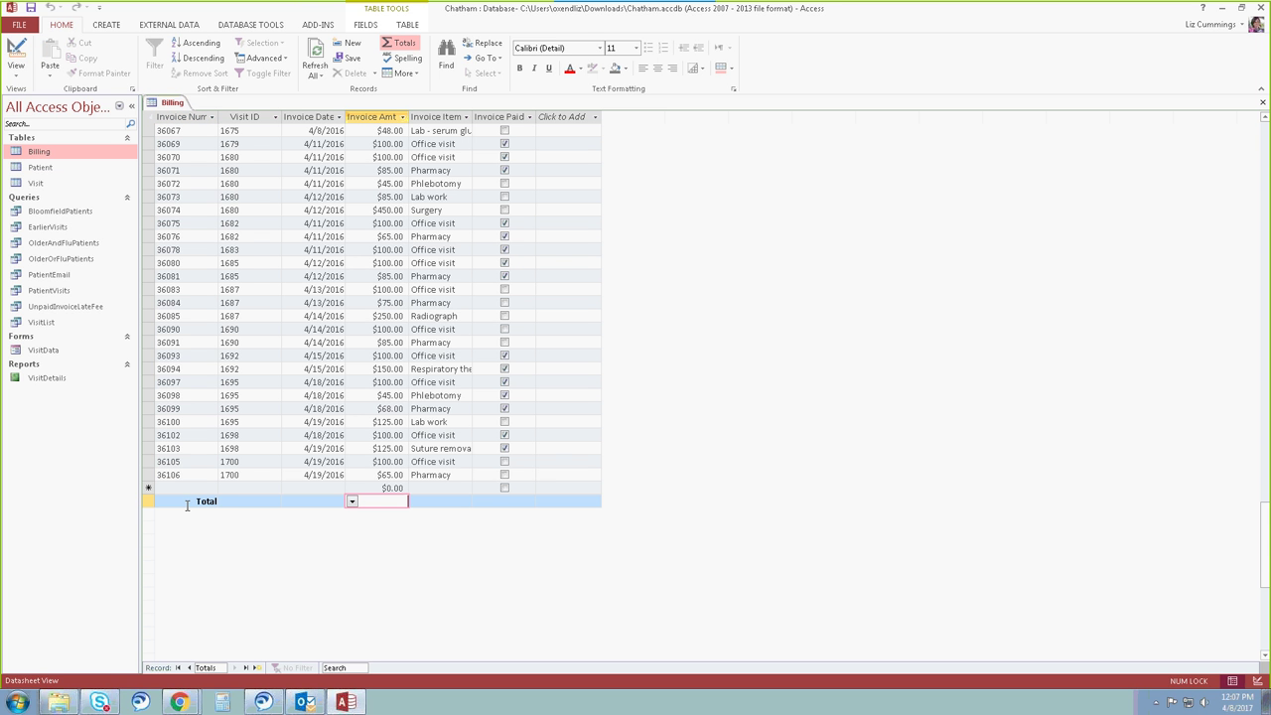
{"action": "left_click", "coordinate": [351, 502]}
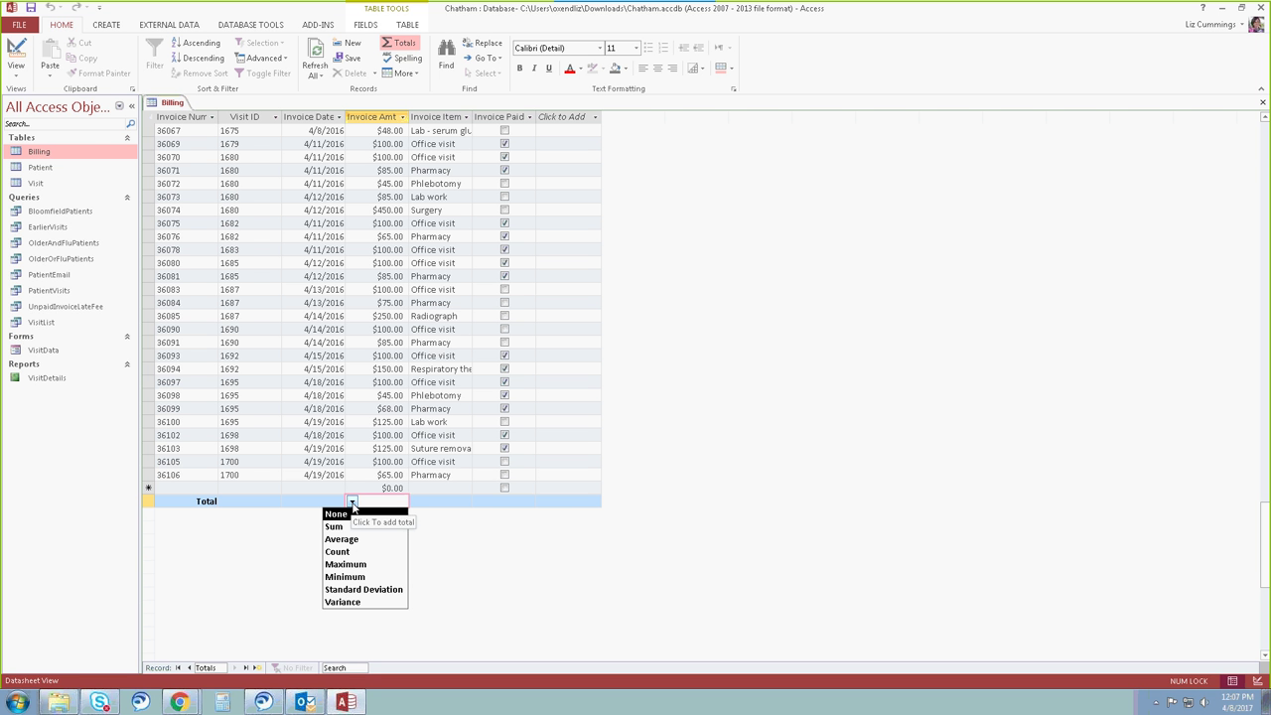
{"action": "left_click", "coordinate": [342, 527]}
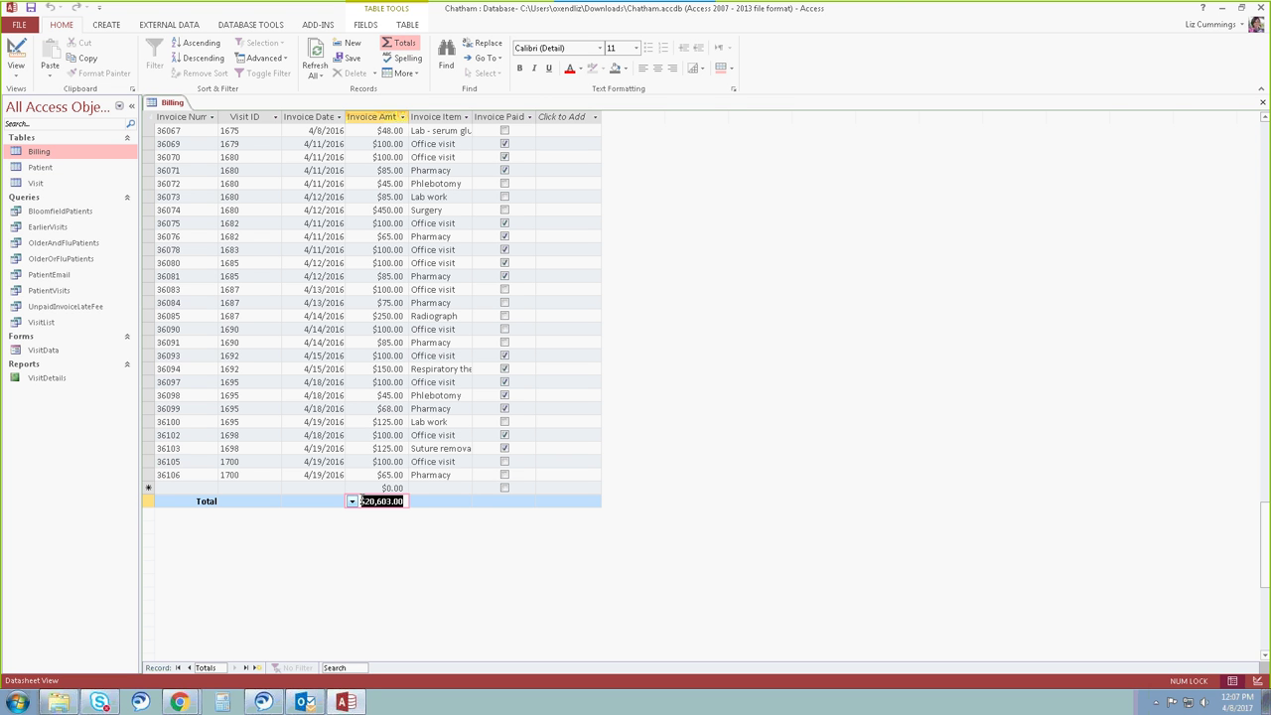
{"action": "left_click", "coordinate": [353, 502]}
{"action": "left_click", "coordinate": [342, 535]}
{"action": "left_click", "coordinate": [305, 501]}
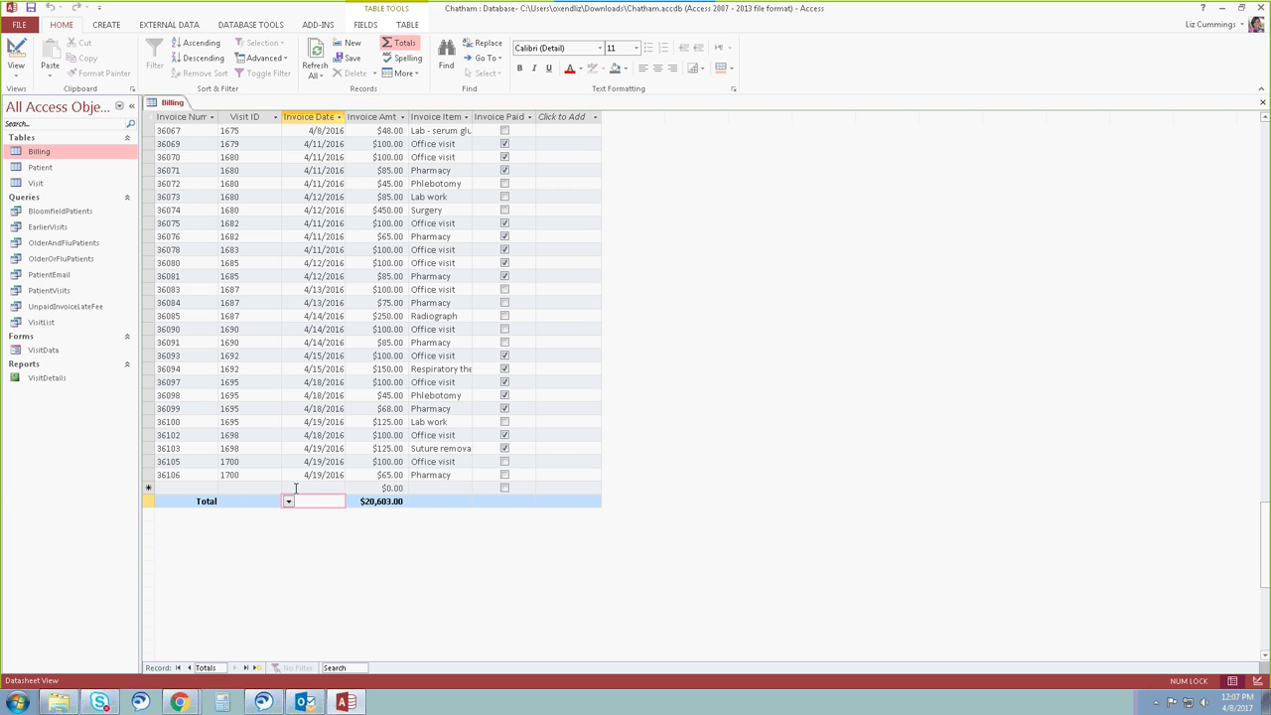
Remove the Total row from the Billing table and close the table without saving the layout changes
{"action": "left_click", "coordinate": [407, 46]}
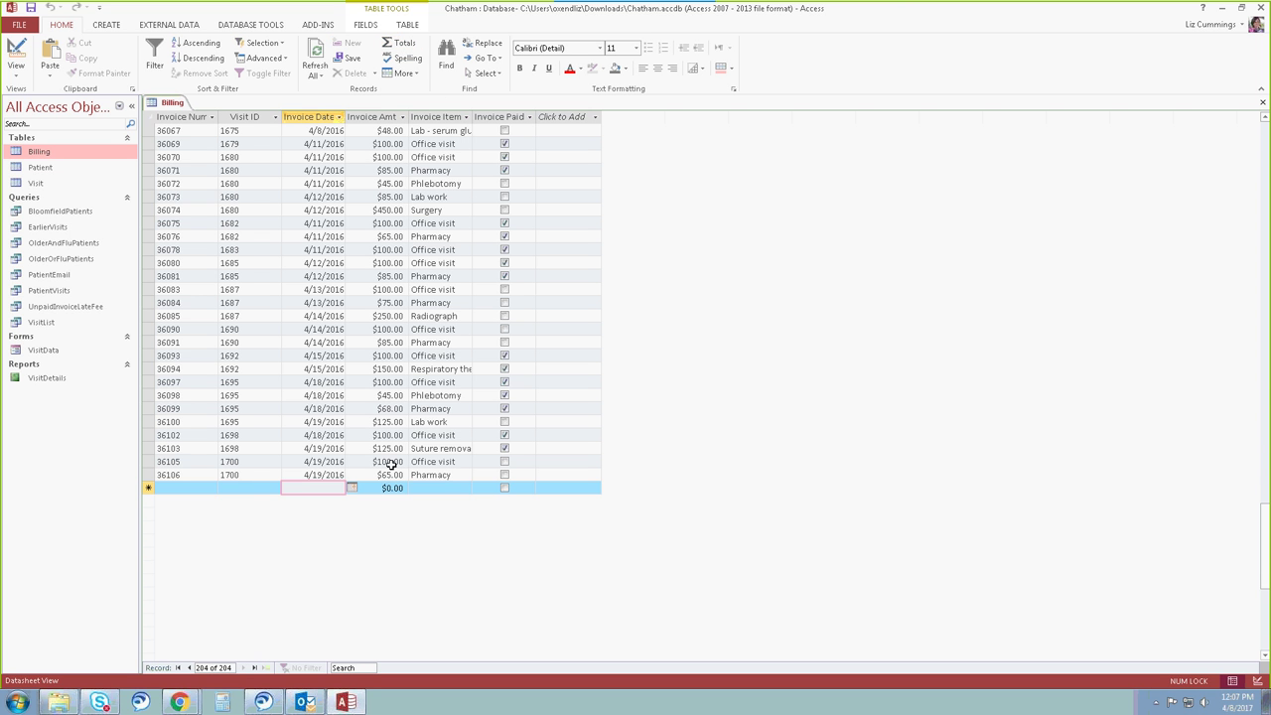
{"action": "left_click", "coordinate": [370, 452]}
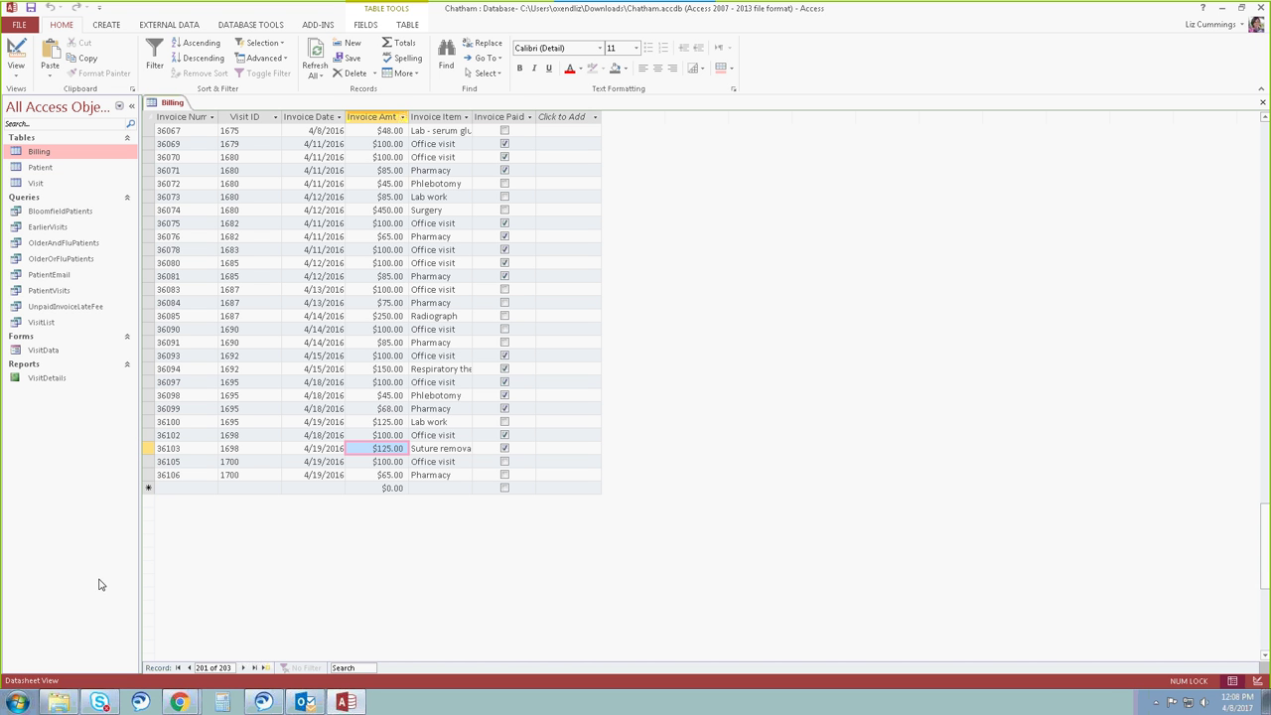
{"action": "left_click", "coordinate": [1264, 103]}
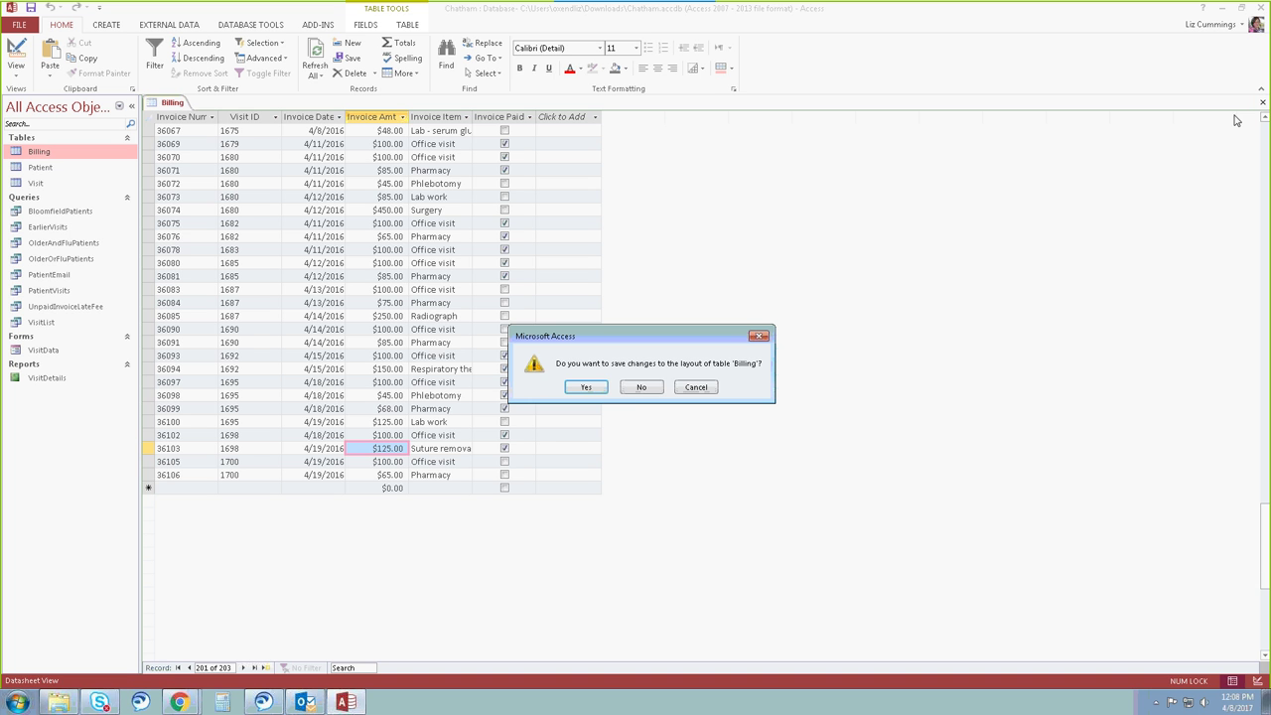
{"action": "left_click", "coordinate": [642, 390]}
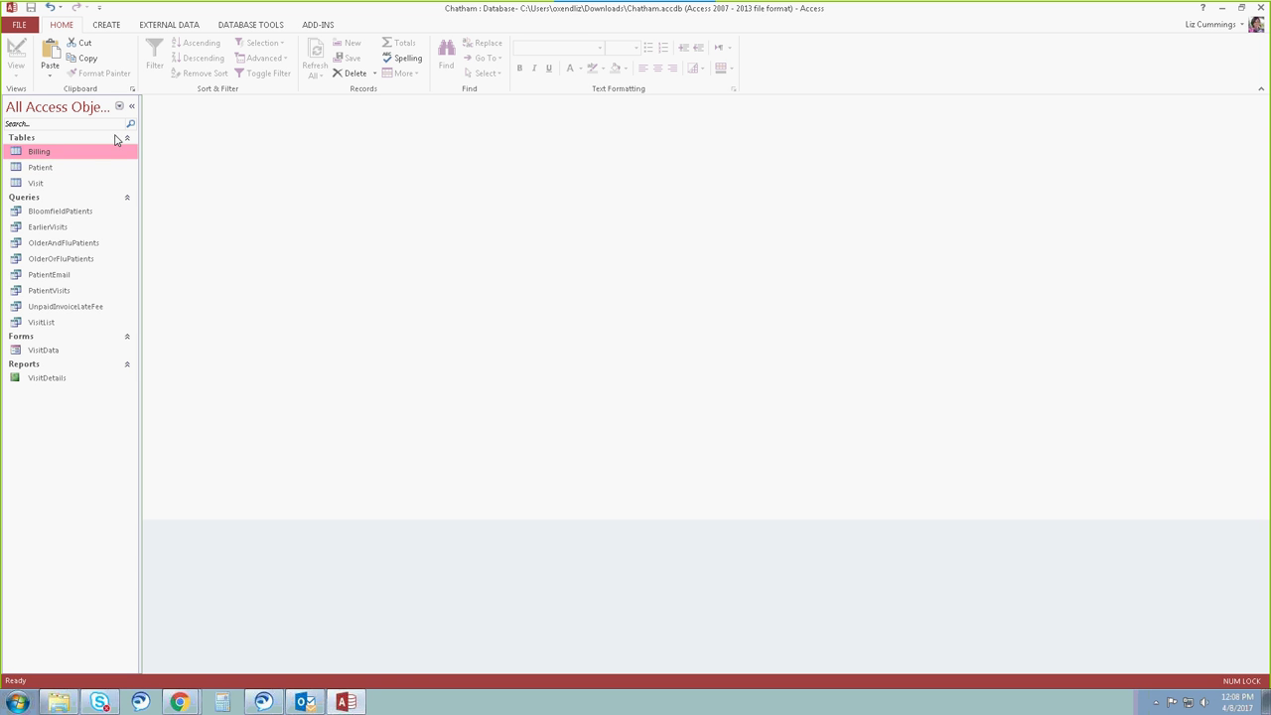
Create a new query in Design view based on the Billing table
{"action": "left_click", "coordinate": [109, 27]}
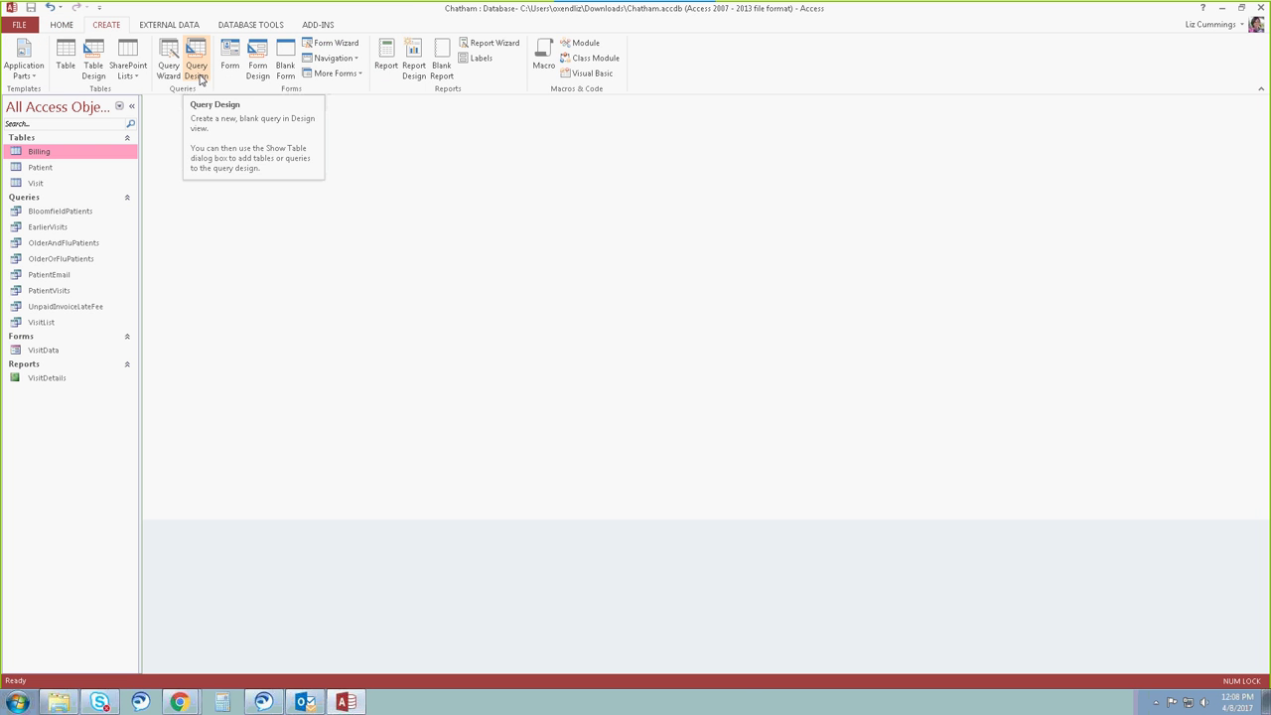
{"action": "left_click", "coordinate": [196, 65]}
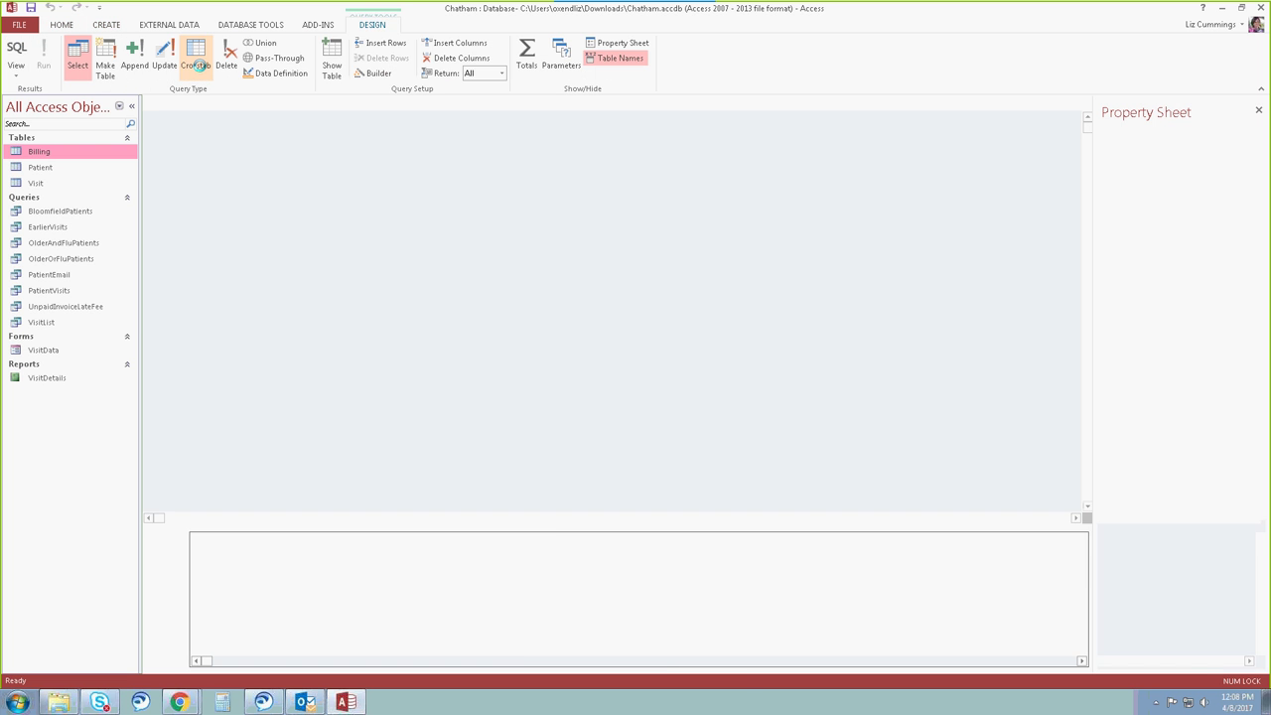
{"action": "left_click_drag", "start_coordinate": [649, 490], "coordinate": [626, 256]}
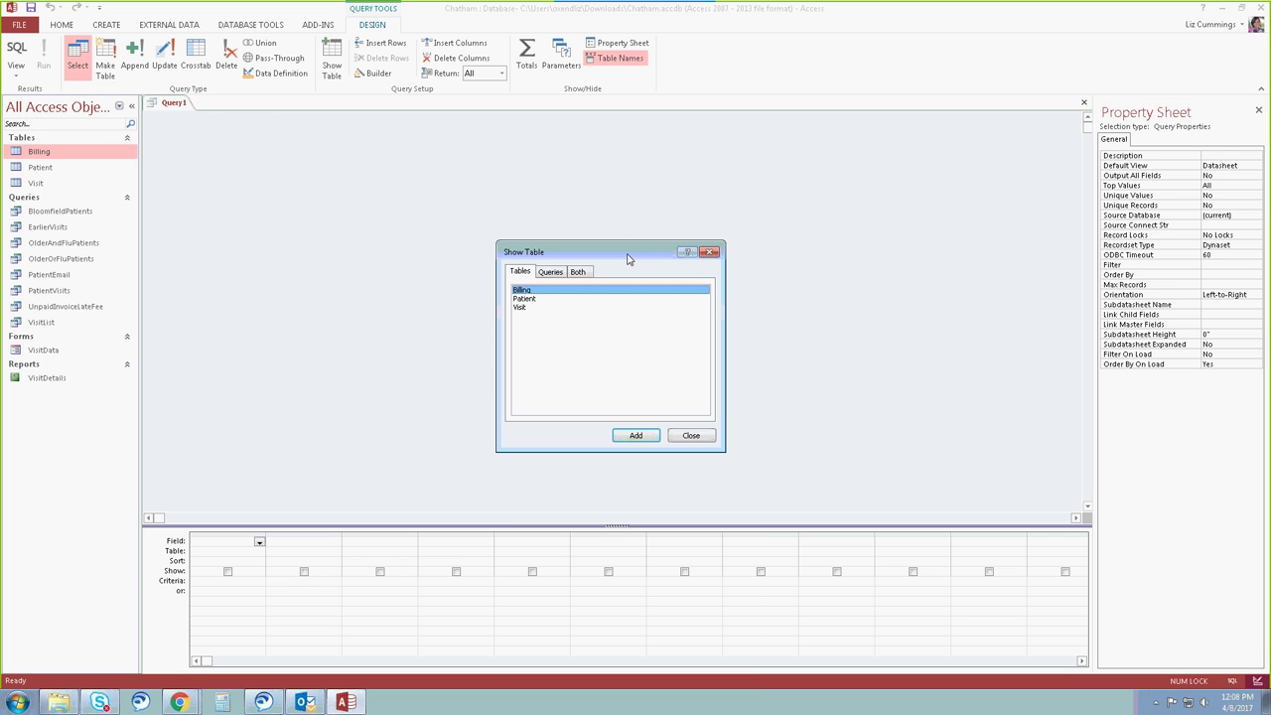
{"action": "double_click", "coordinate": [537, 291]}
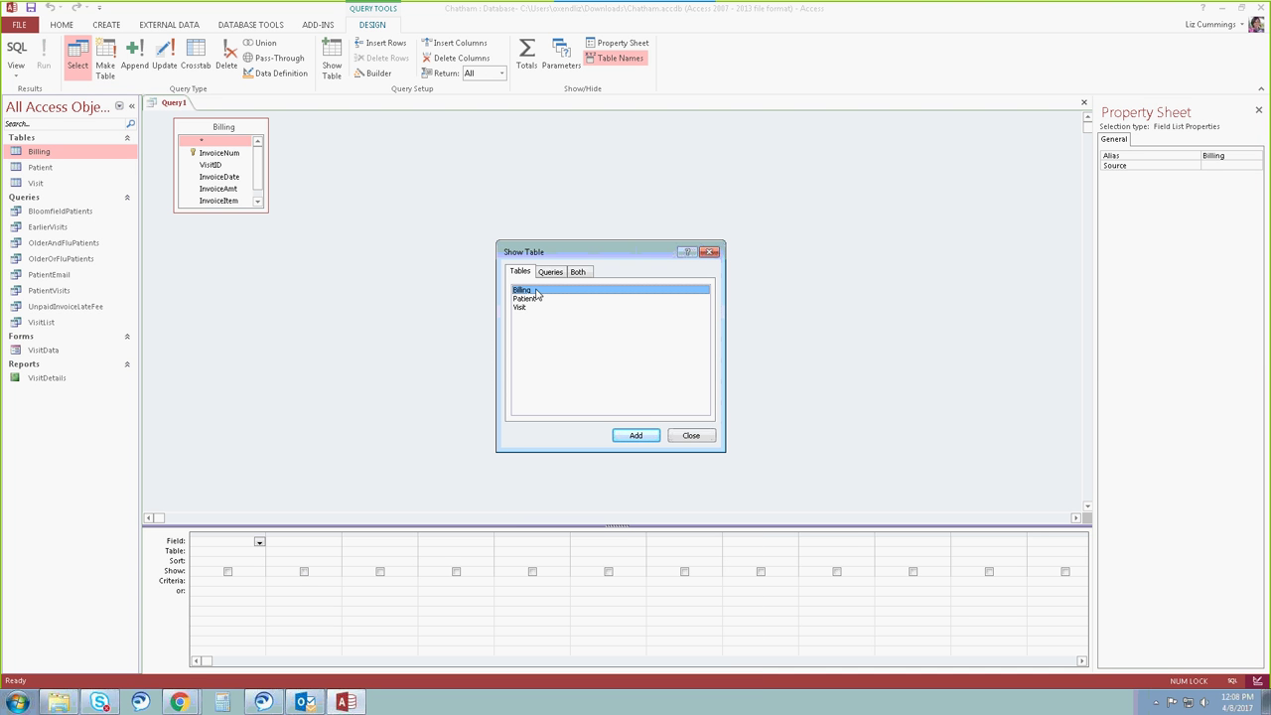
{"action": "left_click", "coordinate": [676, 437]}
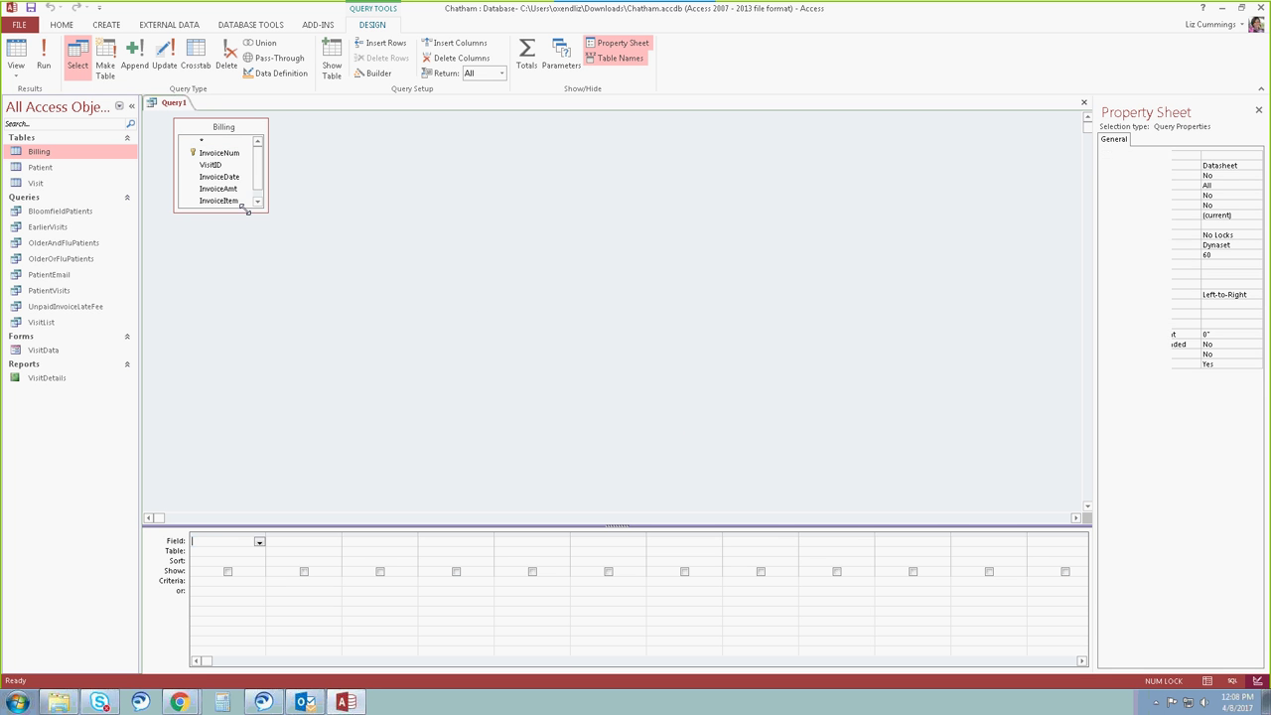
Enlarge the Billing field list and add the InvoiceAmt field to the design grid three times
{"action": "left_click_drag", "start_coordinate": [245, 208], "coordinate": [254, 297]}
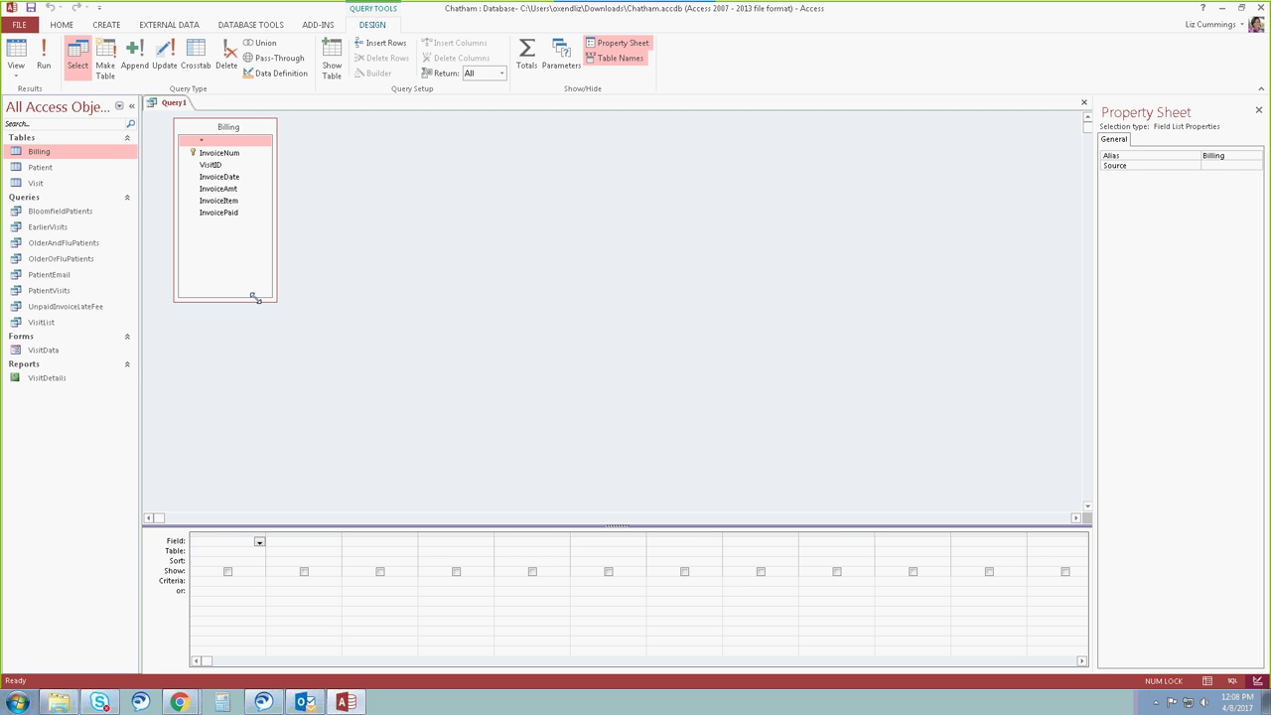
{"action": "double_click", "coordinate": [236, 190]}
{"action": "double_click", "coordinate": [235, 189]}
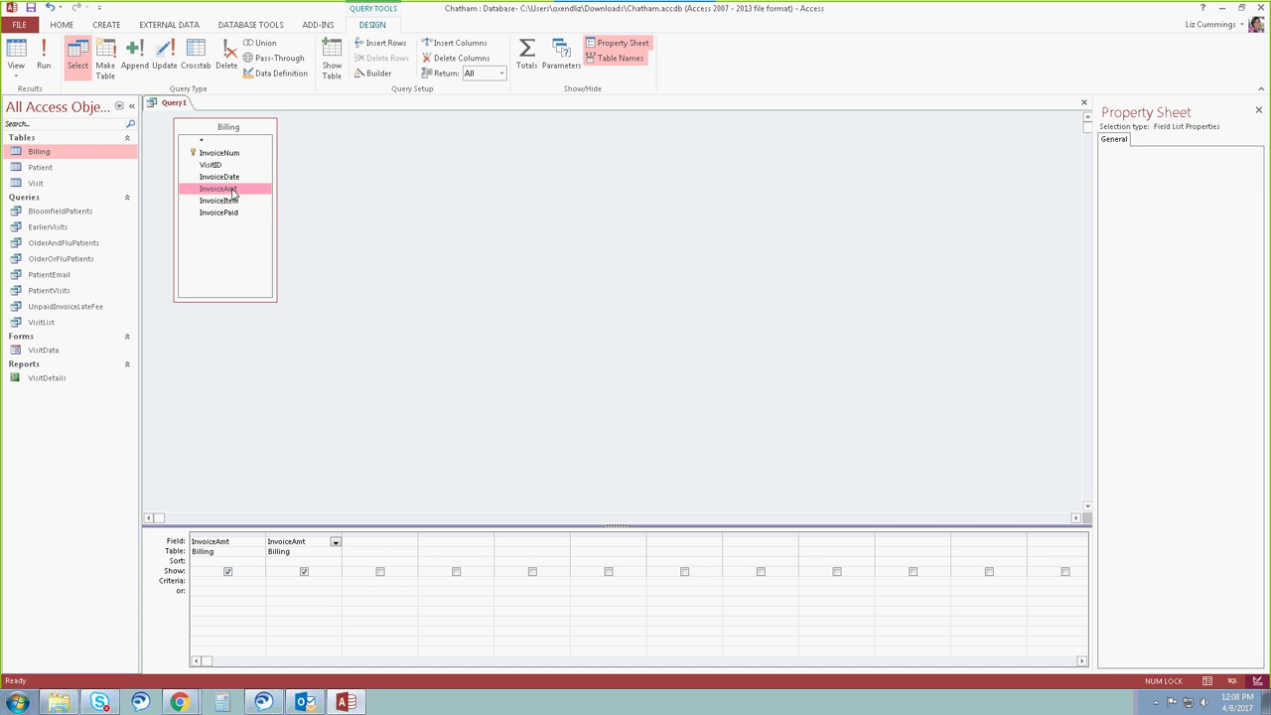
{"action": "double_click", "coordinate": [234, 190]}
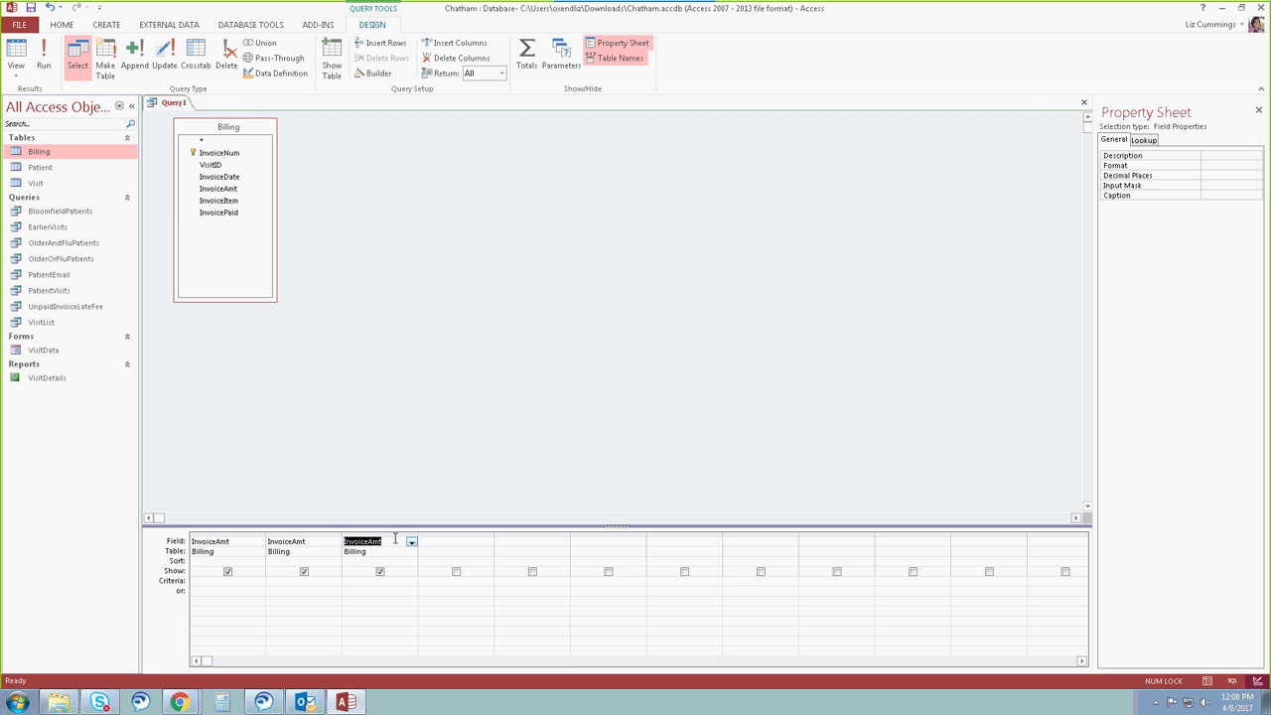
{"action": "left_click", "coordinate": [253, 297]}
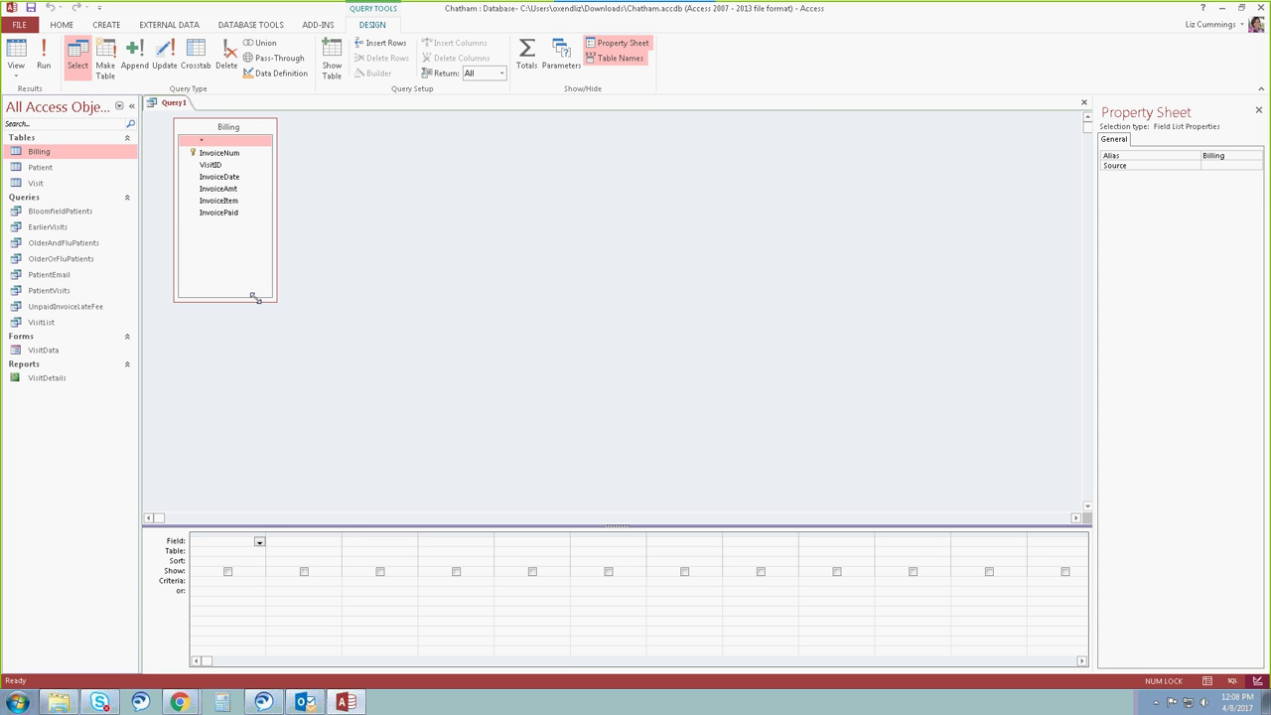
{"action": "key", "text": "ctrl+z"}
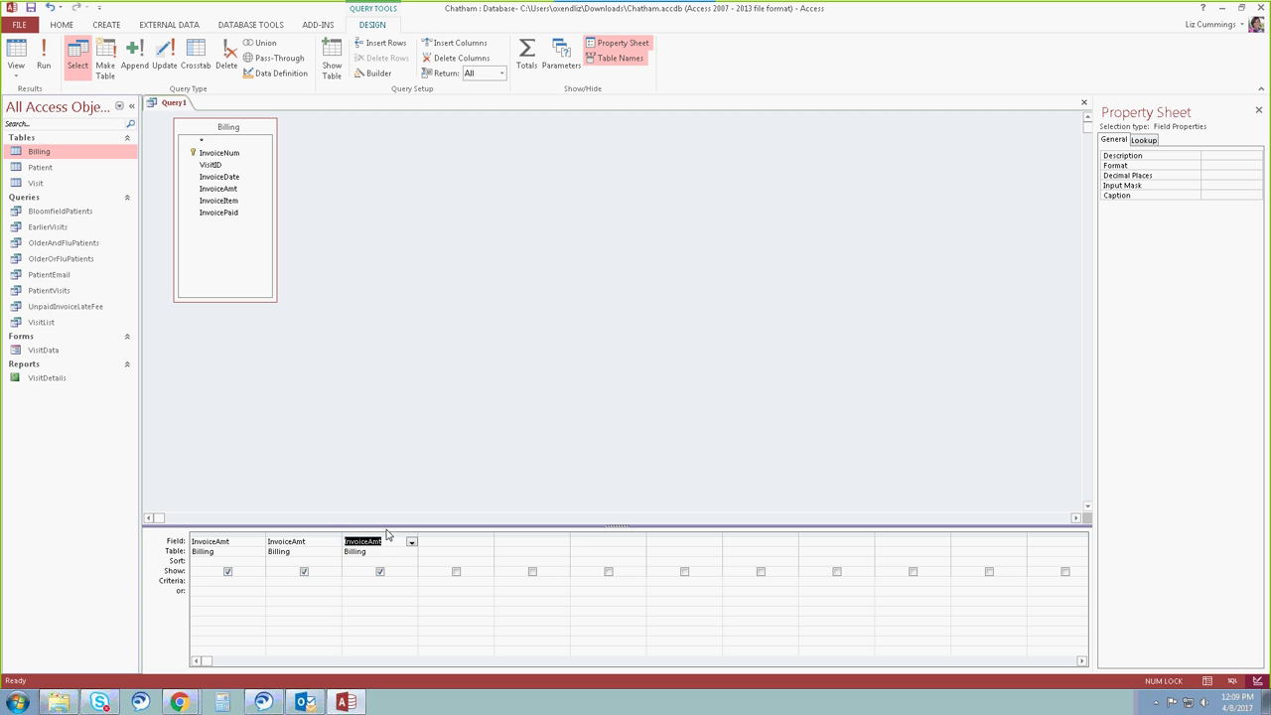
Show the Total row in the query design grid and set the first InvoiceAmt column to Min
{"action": "left_click", "coordinate": [195, 563]}
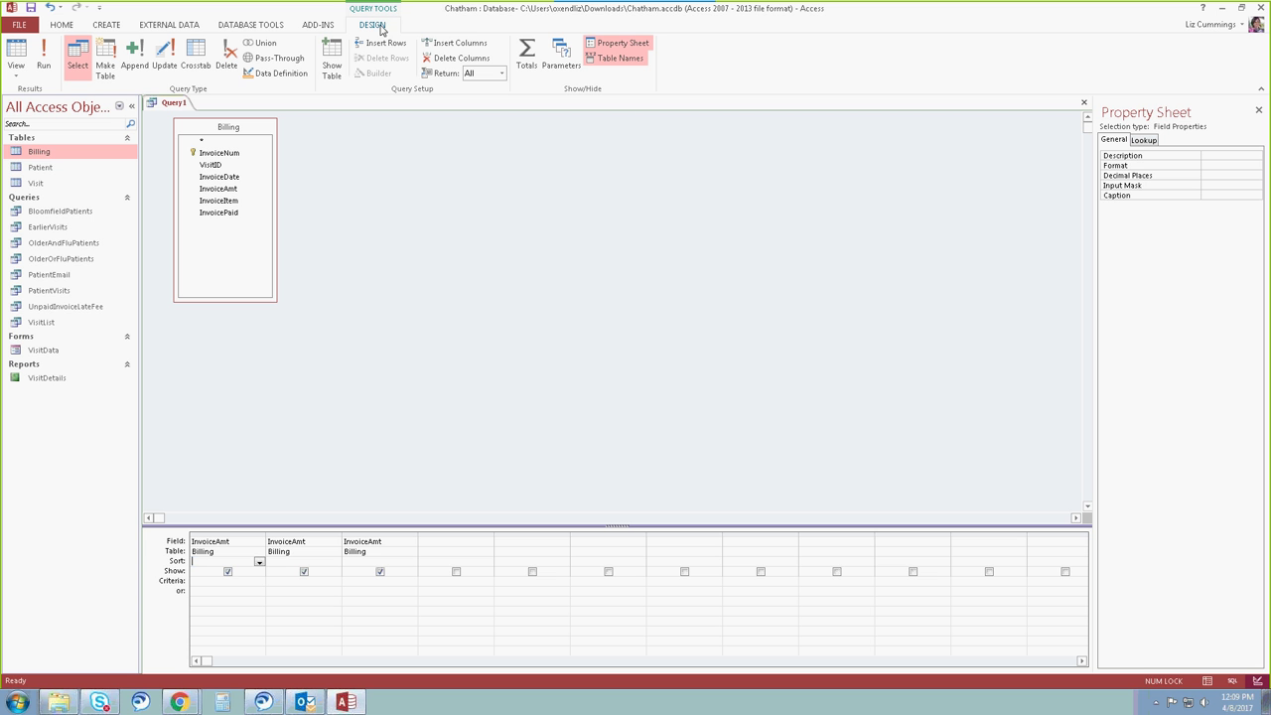
{"action": "left_click", "coordinate": [526, 66]}
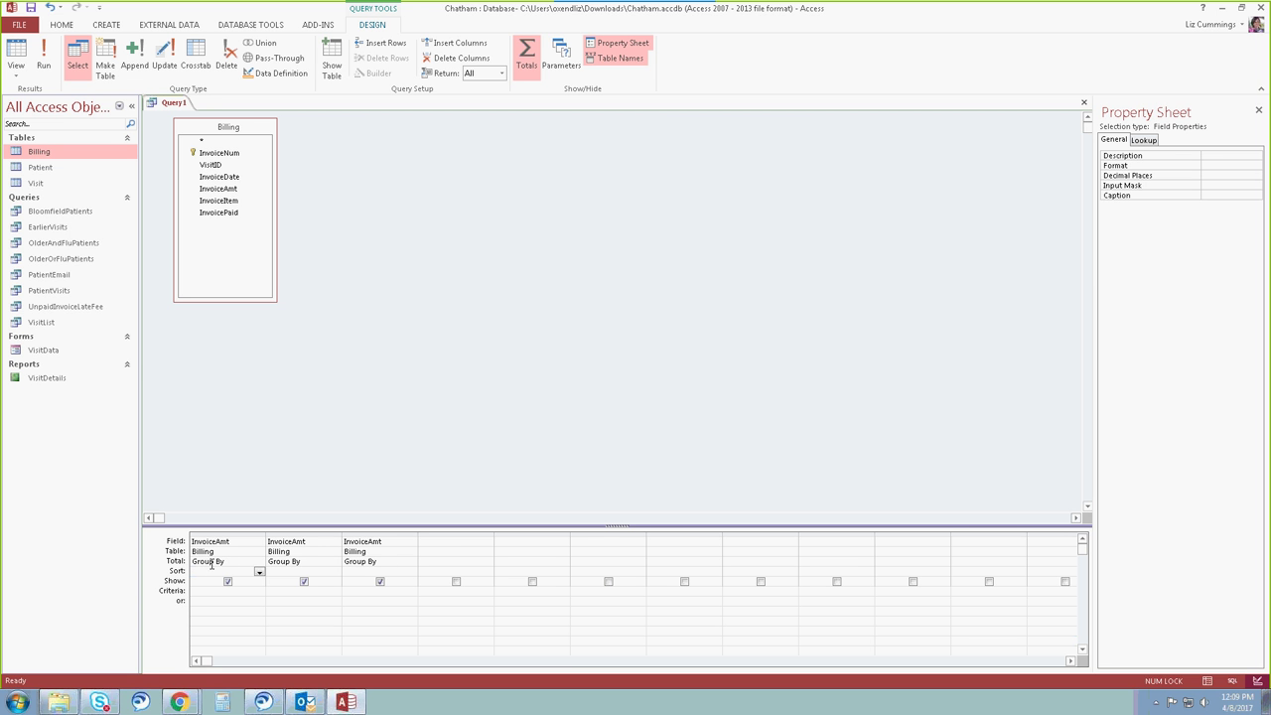
{"action": "left_click", "coordinate": [258, 562]}
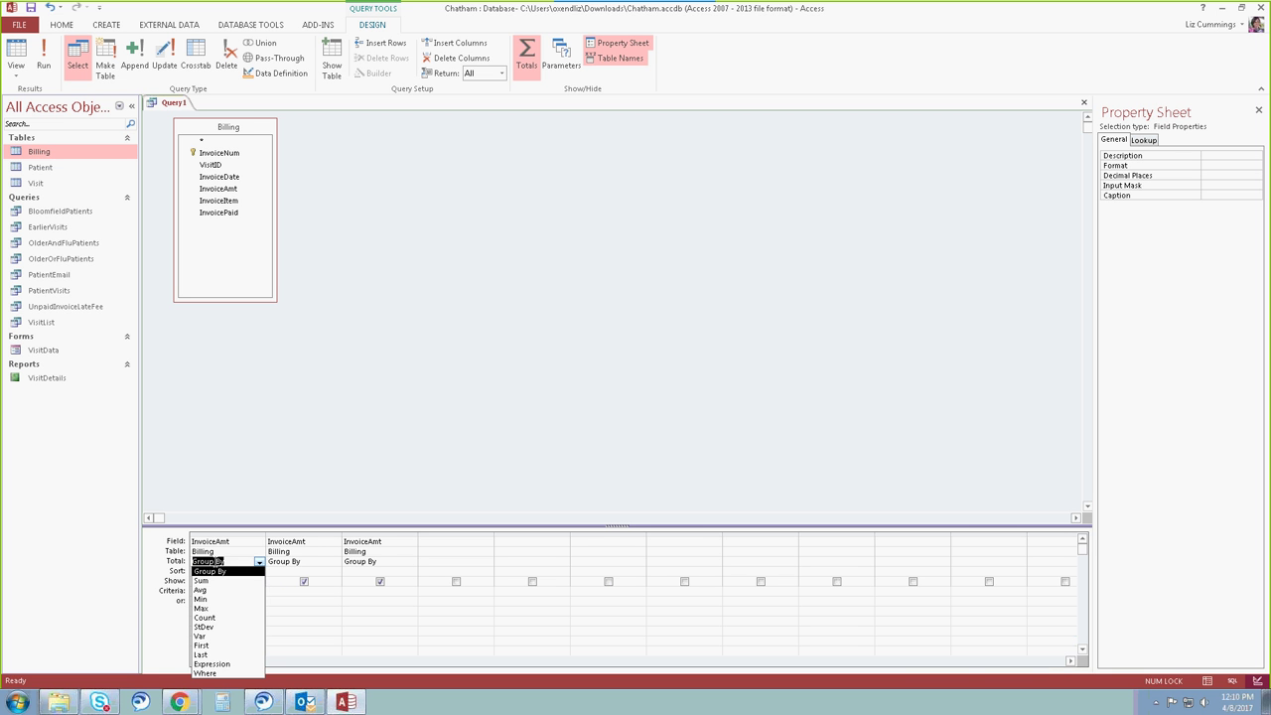
{"action": "left_click", "coordinate": [210, 598]}
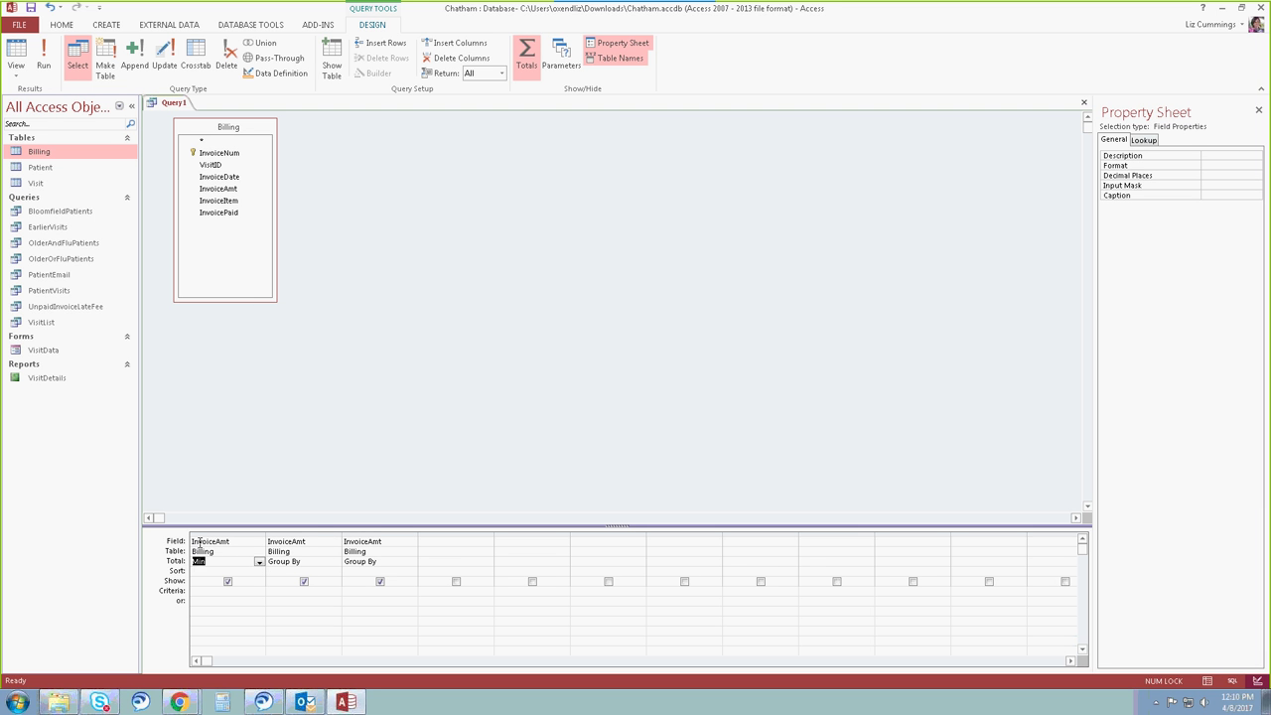
Name the Min column MinimumInvoiceAmt ahead of its InvoiceAmt field and widen the column to fit the entry
{"action": "left_click", "coordinate": [206, 542]}
{"action": "type", "text": "Min"}
{"action": "type", "text": "imum"}
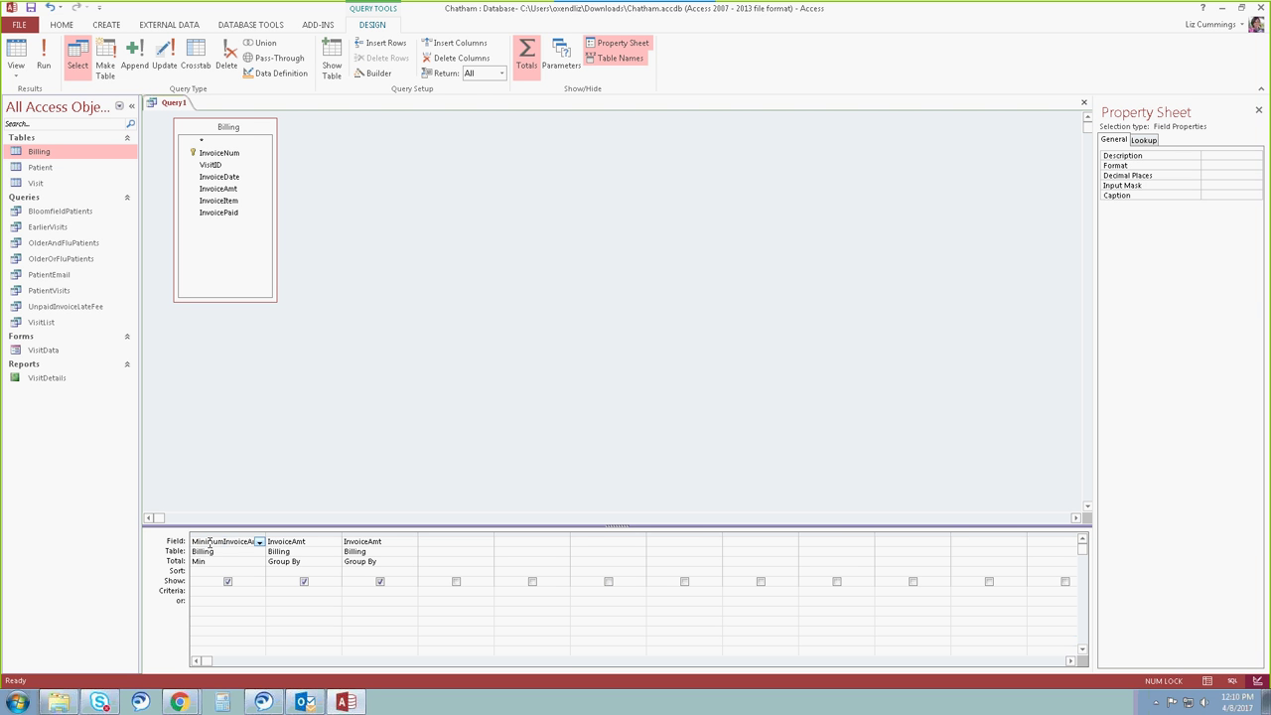
{"action": "type", "text": "Invoice"}
{"action": "type", "text": "Amt: Inv"}
{"action": "double_click", "coordinate": [266, 536]}
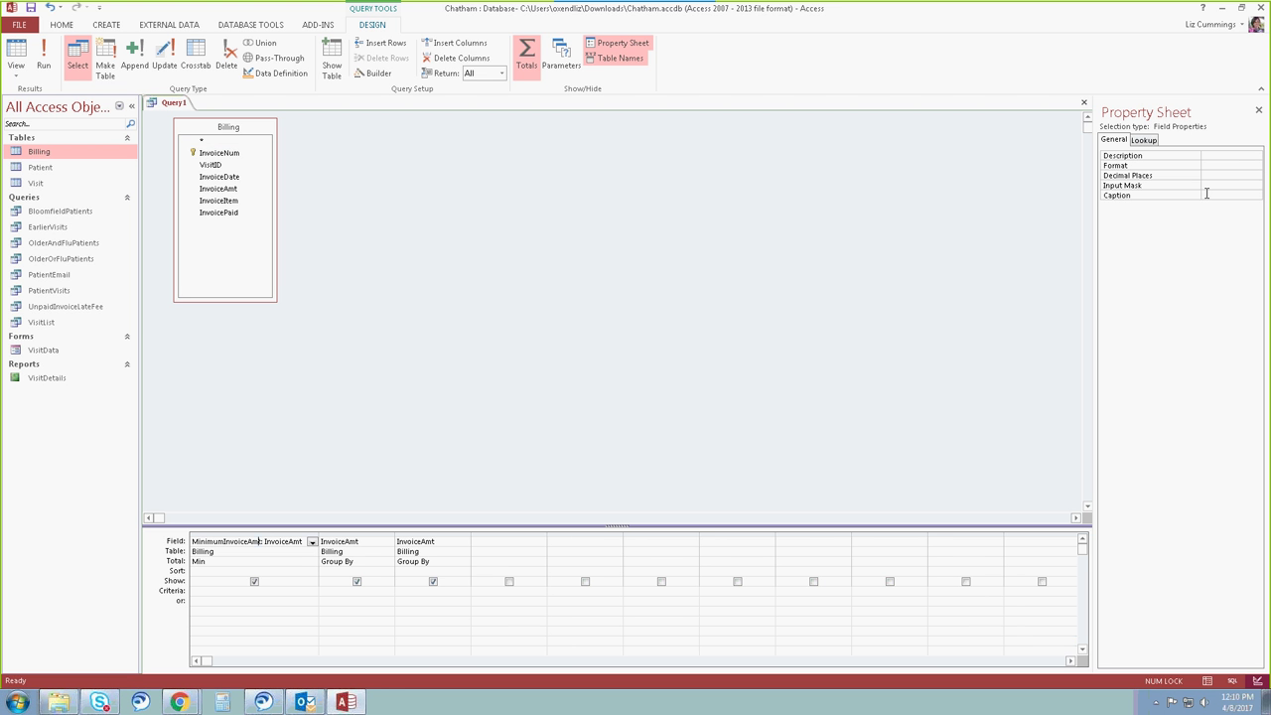
Give the MinimumInvoiceAmt column a caption beginning with Minimum Invoice
{"action": "left_click", "coordinate": [1210, 193]}
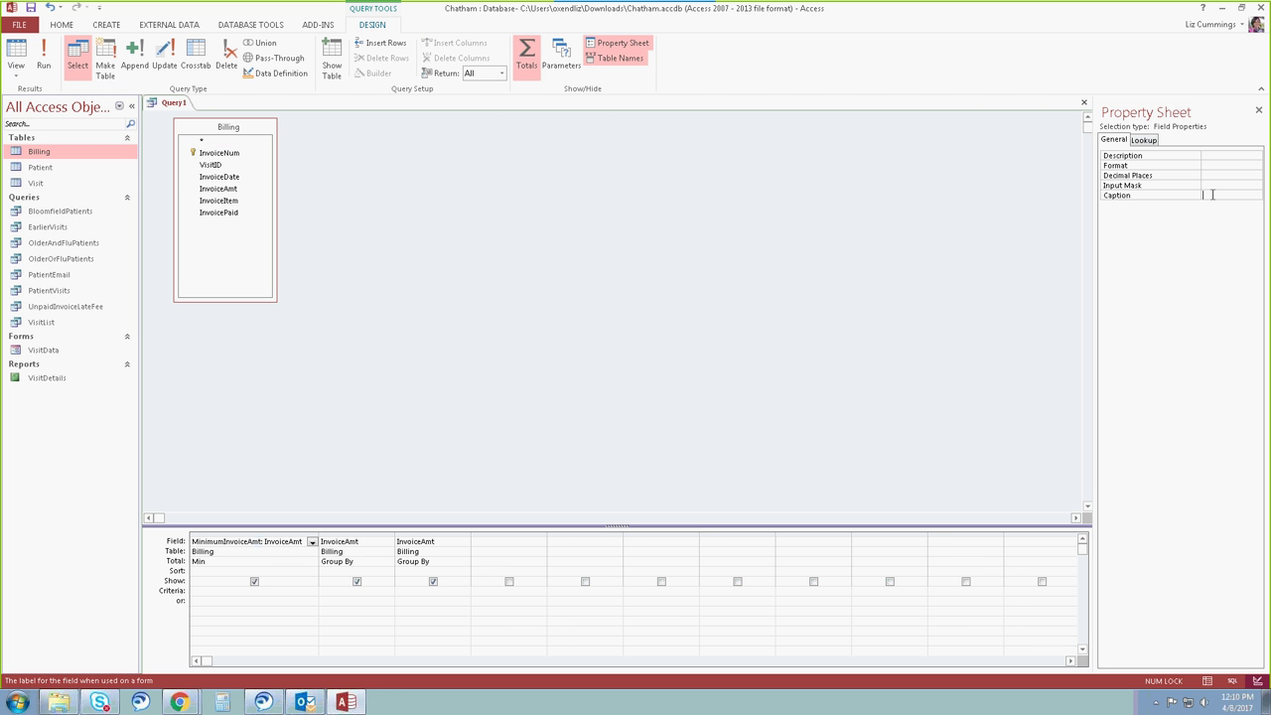
{"action": "type", "text": "Minimum I"}
{"action": "type", "text": "nvoice A"}
{"action": "type", "text": "mou"}
{"action": "key", "text": "BackSpace"}
Set the second InvoiceAmt column's aggregate function to Avg
{"action": "left_click", "coordinate": [356, 543]}
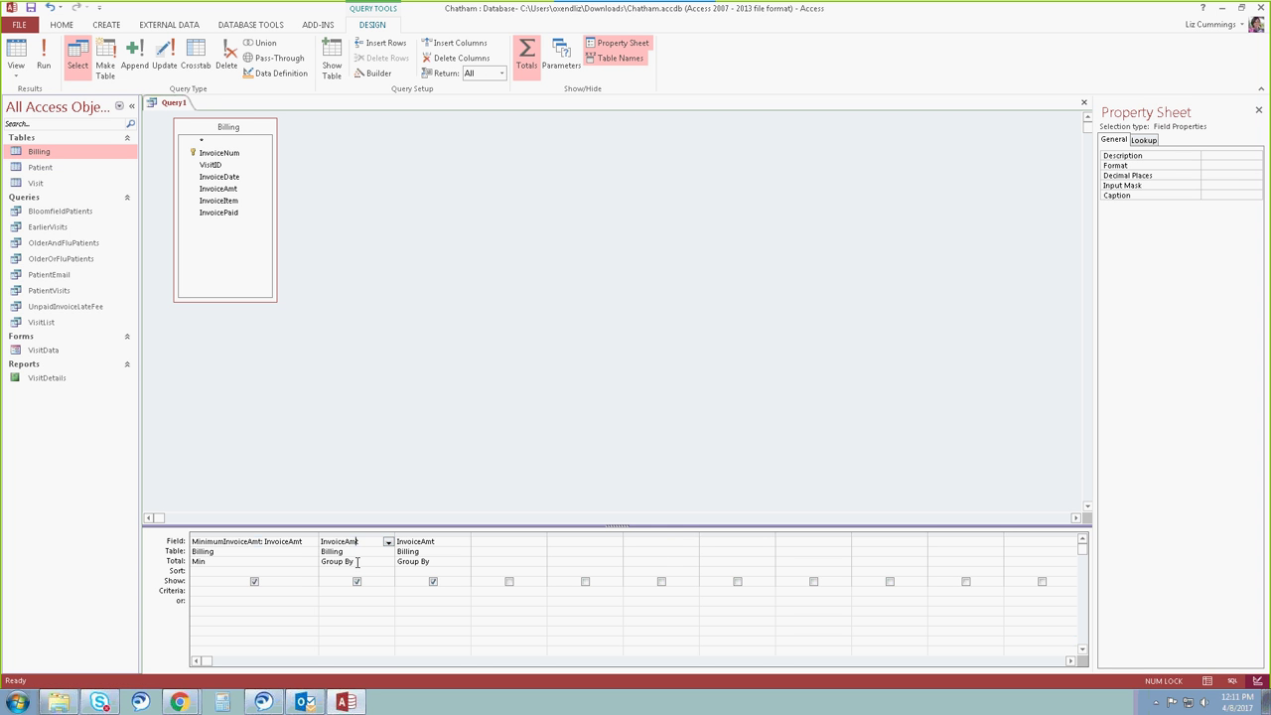
{"action": "left_click", "coordinate": [371, 562]}
{"action": "left_click", "coordinate": [388, 562]}
{"action": "left_click", "coordinate": [355, 589]}
Check the first column's caption and name the Avg column AverageInvoiceAmt ahead of its InvoiceAmt field
{"action": "left_click", "coordinate": [328, 541]}
{"action": "key", "text": "shift+Tab"}
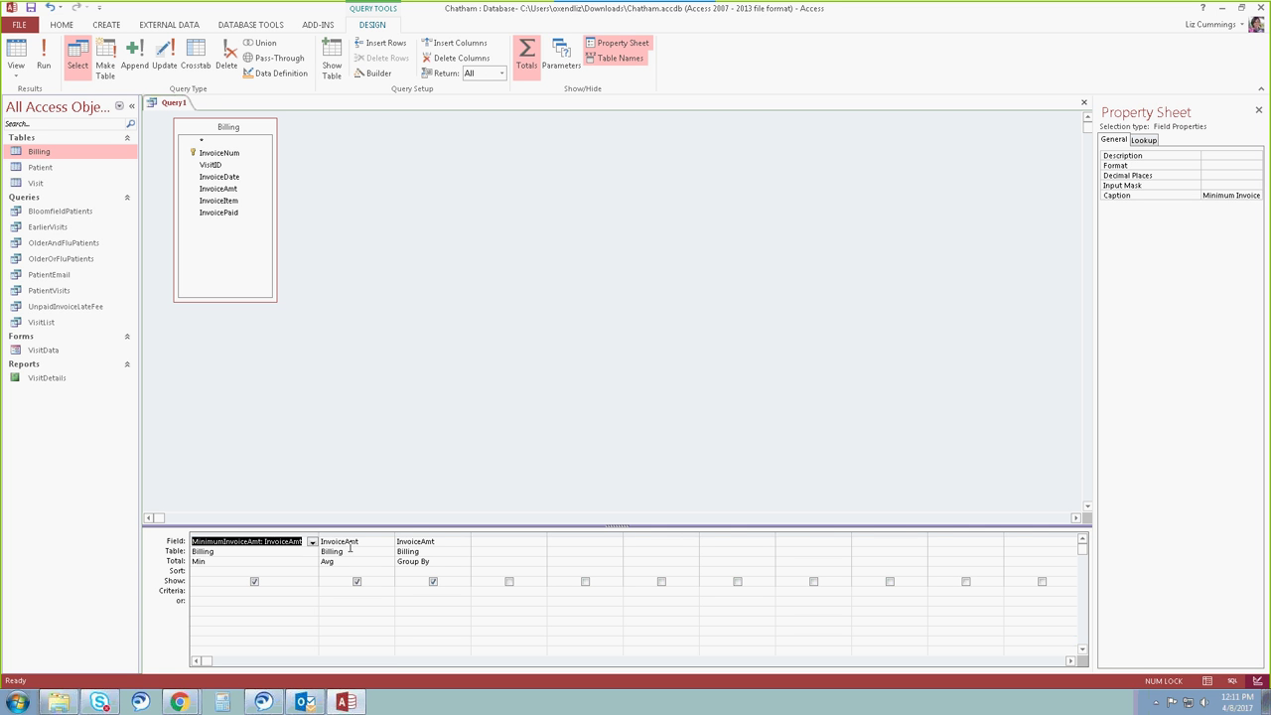
{"action": "left_click", "coordinate": [343, 544]}
{"action": "key", "text": "Home"}
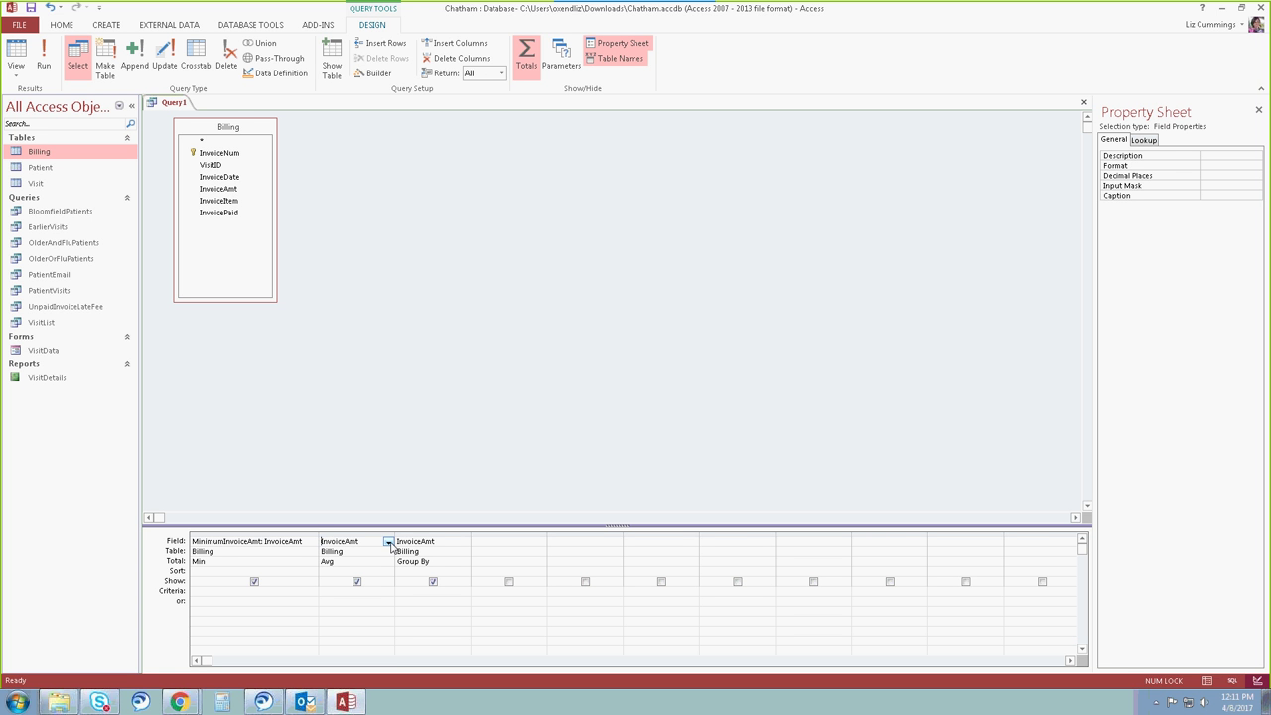
{"action": "type", "text": "Average"}
{"action": "type", "text": "Invoice"}
{"action": "type", "text": "Amt: Inv"}
Set the AverageInvoiceAmt column's caption to Average Invoice Amt
{"action": "left_click", "coordinate": [368, 559]}
{"action": "left_click", "coordinate": [1210, 195]}
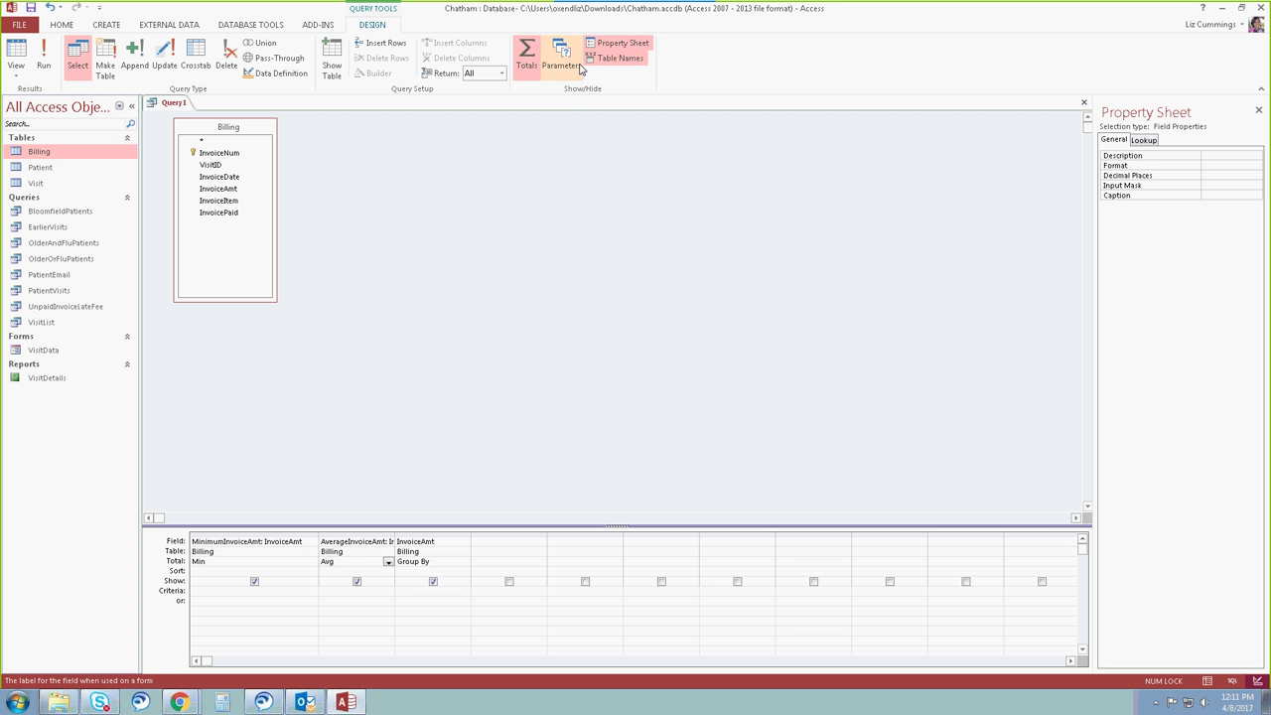
{"action": "left_click", "coordinate": [617, 43]}
{"action": "left_click", "coordinate": [617, 43]}
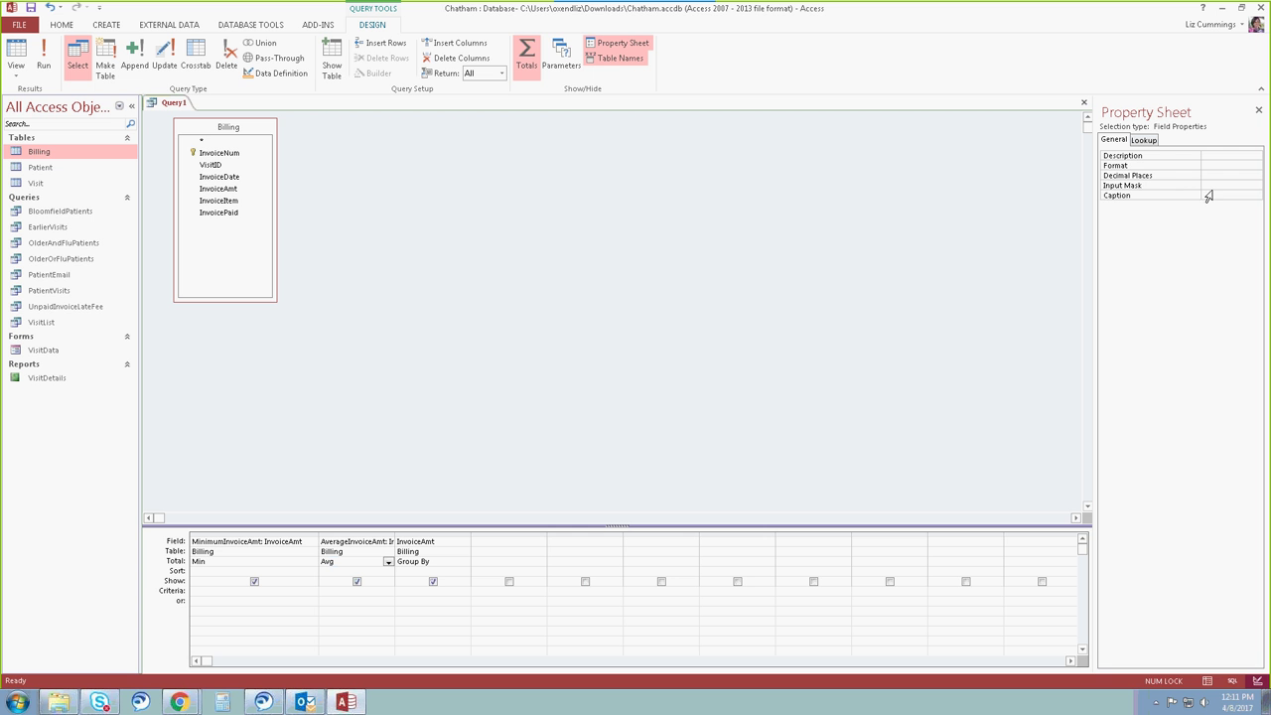
{"action": "left_click", "coordinate": [1214, 195]}
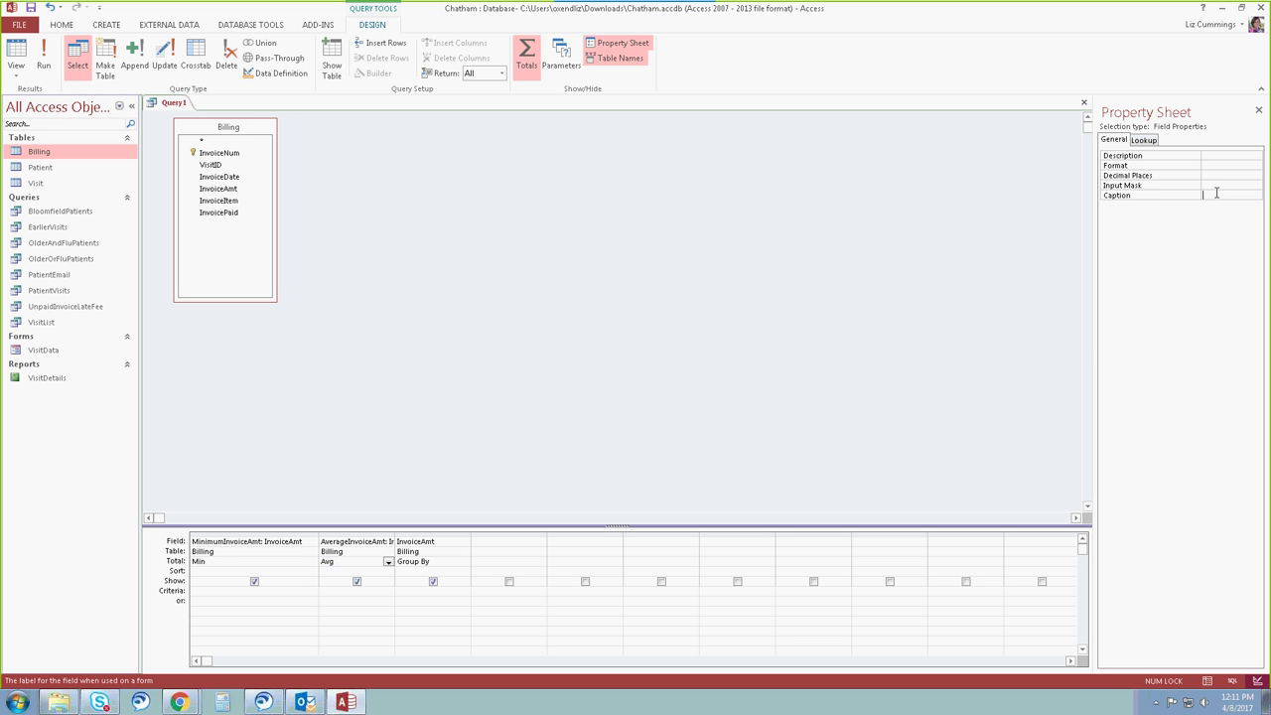
{"action": "type", "text": "Average In"}
{"action": "type", "text": "voice Amt"}
Set the third InvoiceAmt column's aggregate function to Max
{"action": "left_click", "coordinate": [430, 561]}
{"action": "left_click", "coordinate": [430, 539]}
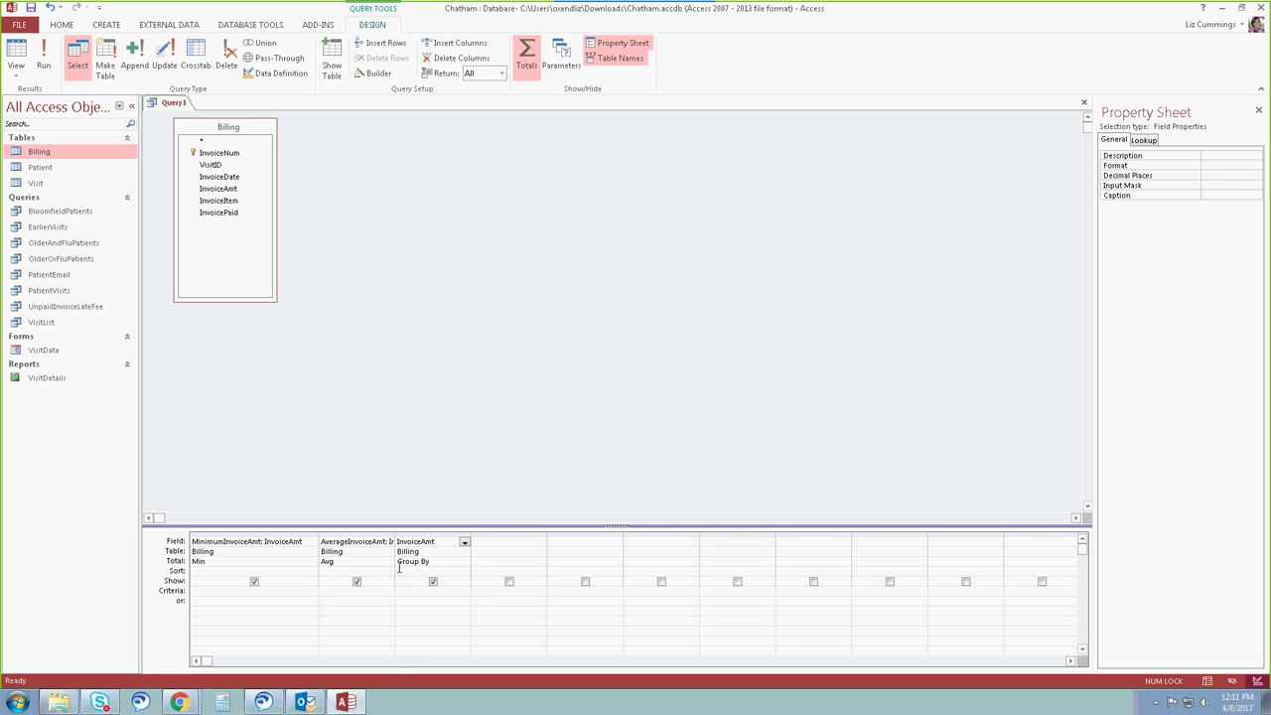
{"action": "left_click", "coordinate": [413, 561]}
{"action": "left_click", "coordinate": [463, 562]}
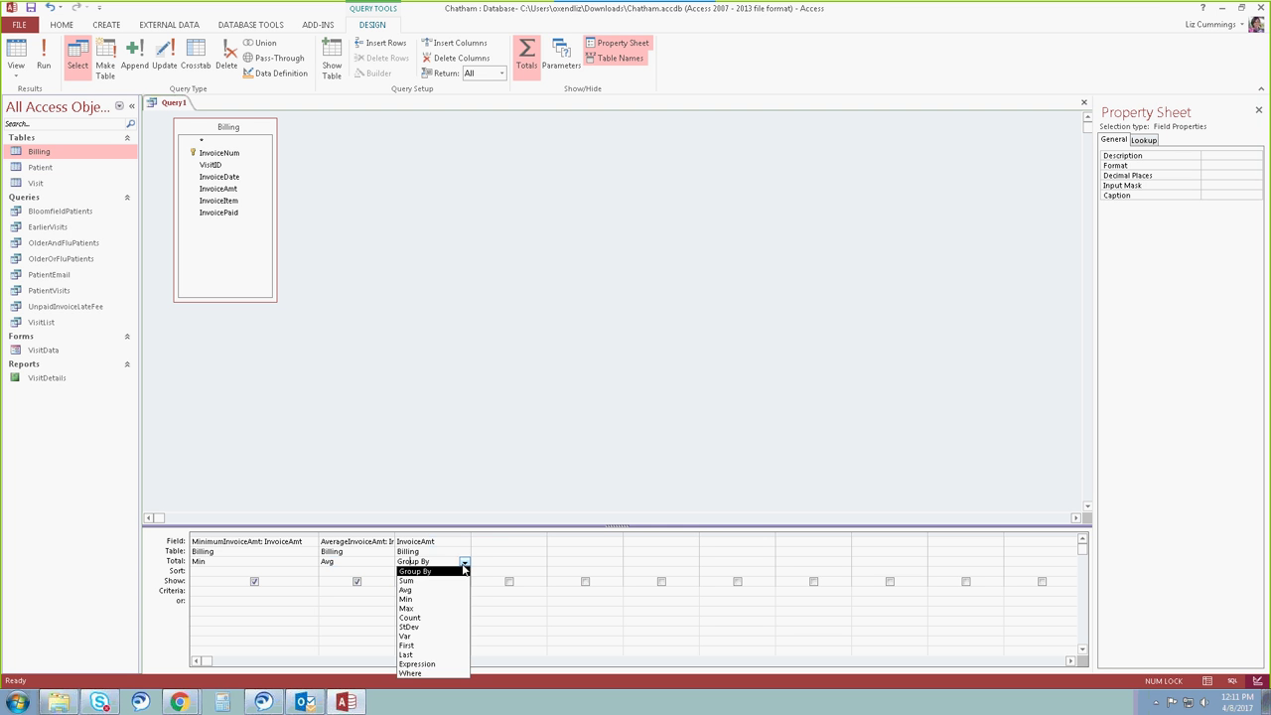
{"action": "left_click", "coordinate": [439, 609]}
Name the Max column MaximumInvoiceAmt ahead of its InvoiceAmt field
{"action": "left_click", "coordinate": [438, 545]}
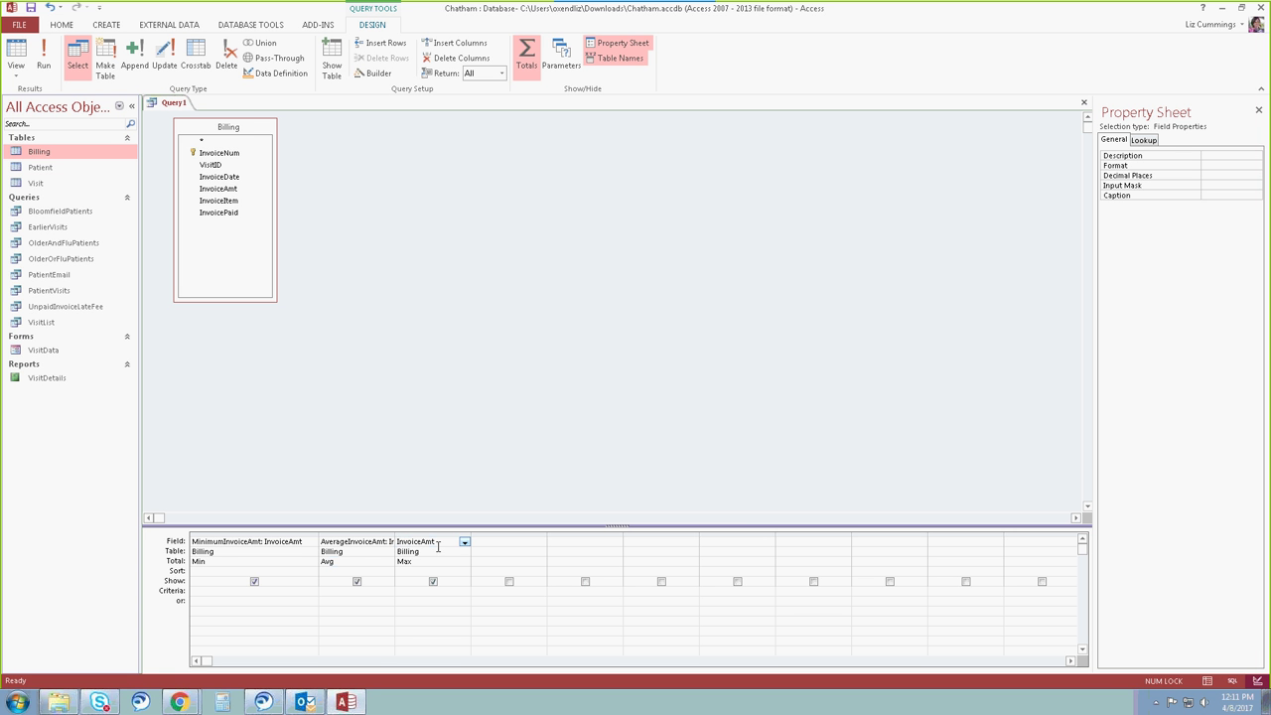
{"action": "type", "text": "Max"}
{"action": "type", "text": "imum"}
{"action": "type", "text": "InvoiceAm"}
{"action": "type", "text": "t: Inv"}
Set the MaximumInvoiceAmt column's caption to Maximum Invoice Amt
{"action": "left_click", "coordinate": [403, 562]}
{"action": "left_click", "coordinate": [1225, 187]}
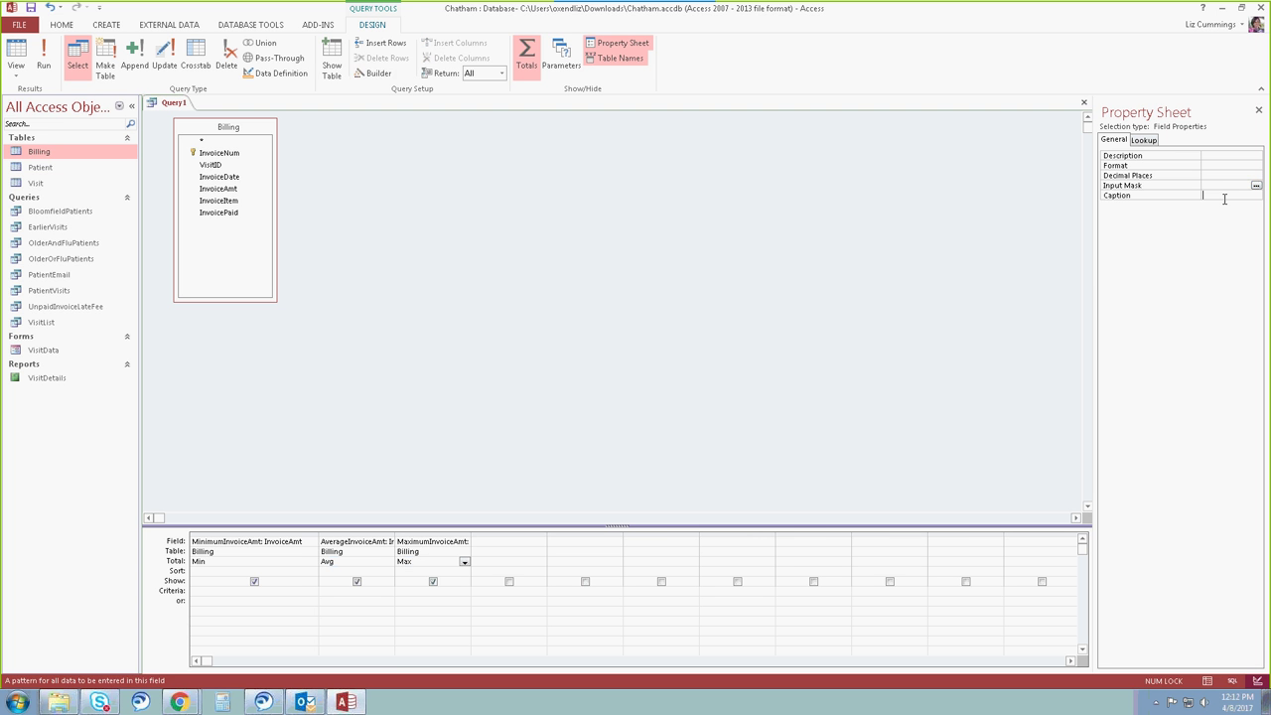
{"action": "left_click", "coordinate": [1224, 196]}
{"action": "type", "text": "Maximu"}
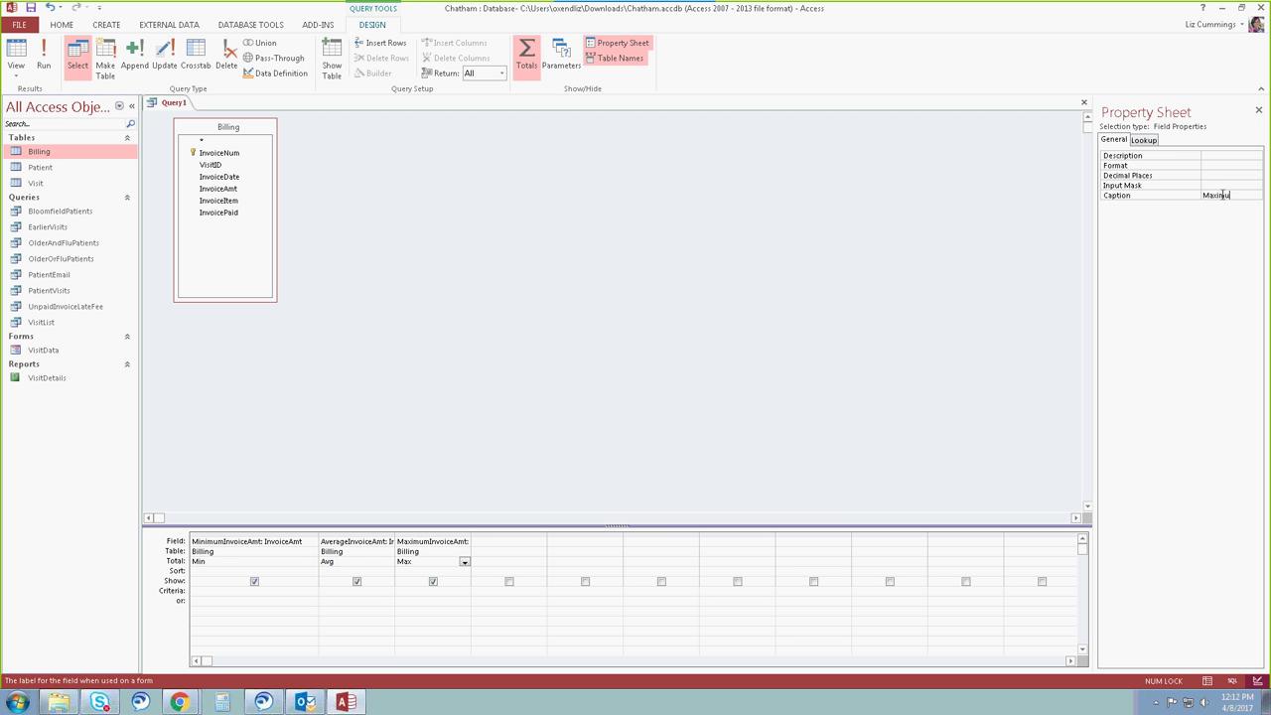
{"action": "type", "text": "m Invoice Amt"}
{"action": "left_click", "coordinate": [406, 572]}
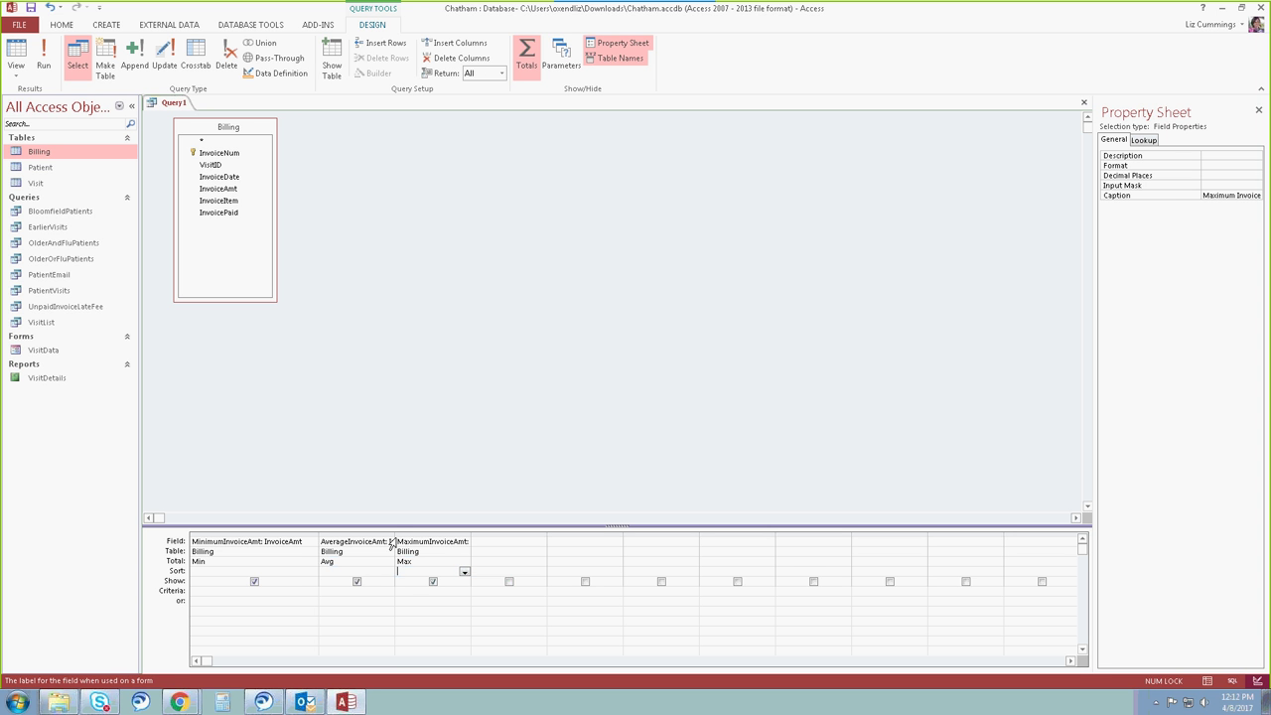
Widen the AverageInvoiceAmt and MaximumInvoiceAmt columns in the design grid to fit their full field expressions and run the query
{"action": "left_click_drag", "start_coordinate": [395, 542], "coordinate": [444, 541]}
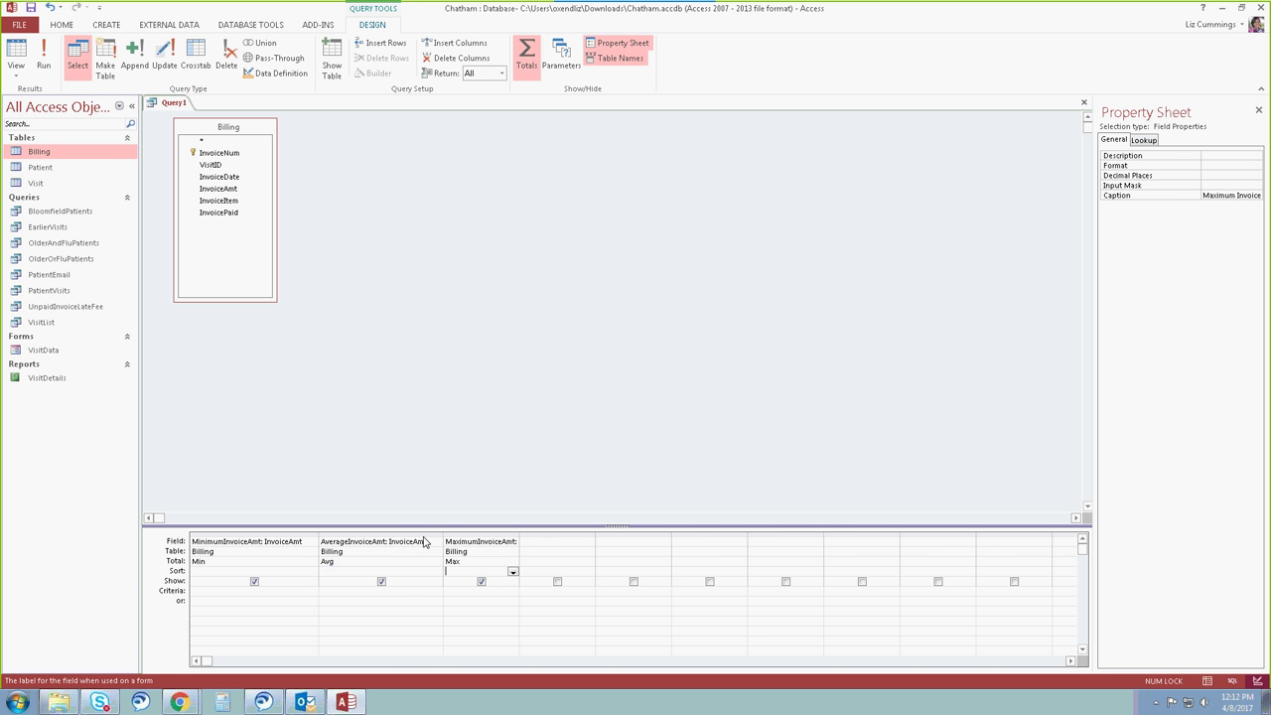
{"action": "double_click", "coordinate": [519, 538]}
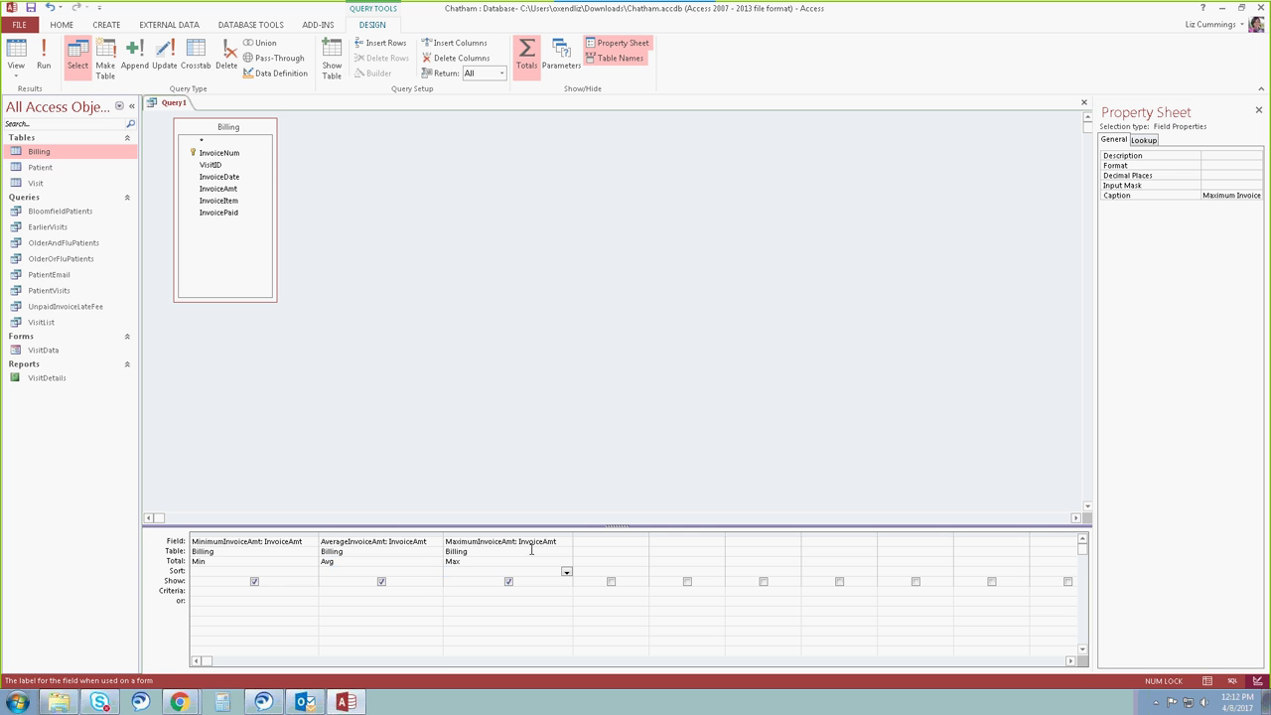
{"action": "left_click", "coordinate": [43, 55]}
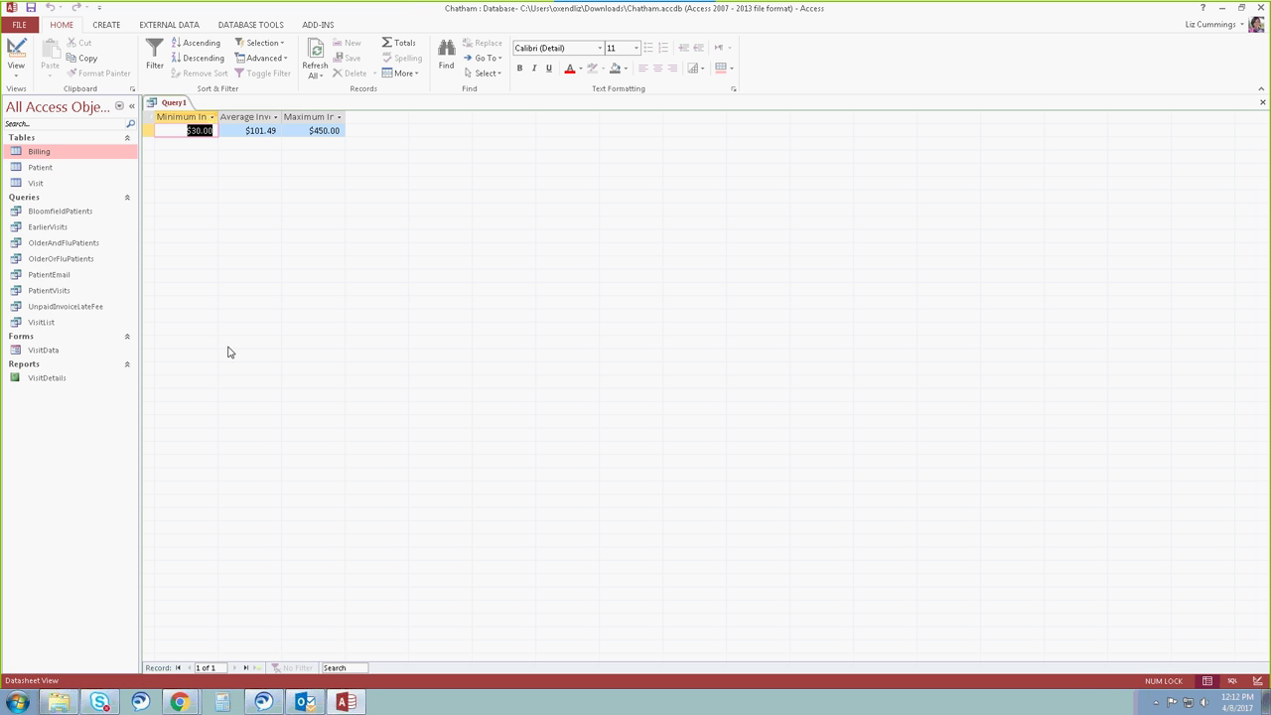
Fit all result columns to their headings and save the query as InvoiceAmtStatistics
{"action": "left_click", "coordinate": [151, 117]}
{"action": "double_click", "coordinate": [218, 116]}
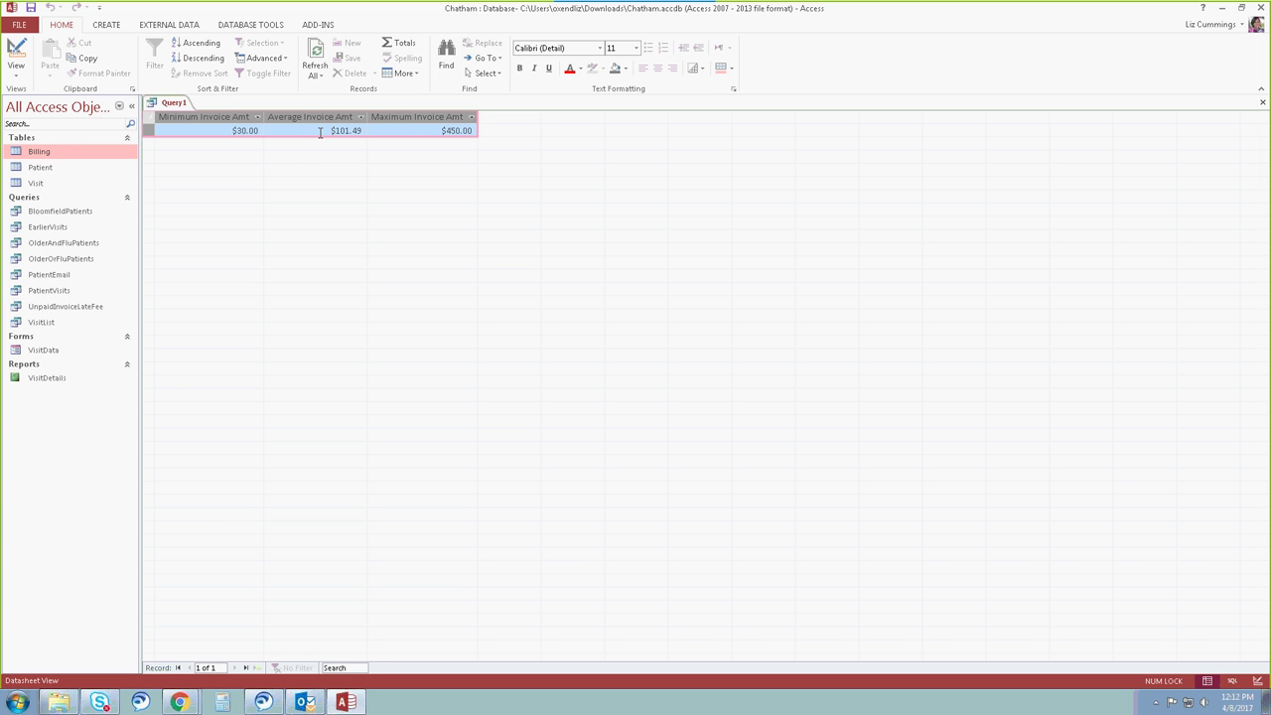
{"action": "left_click", "coordinate": [31, 8]}
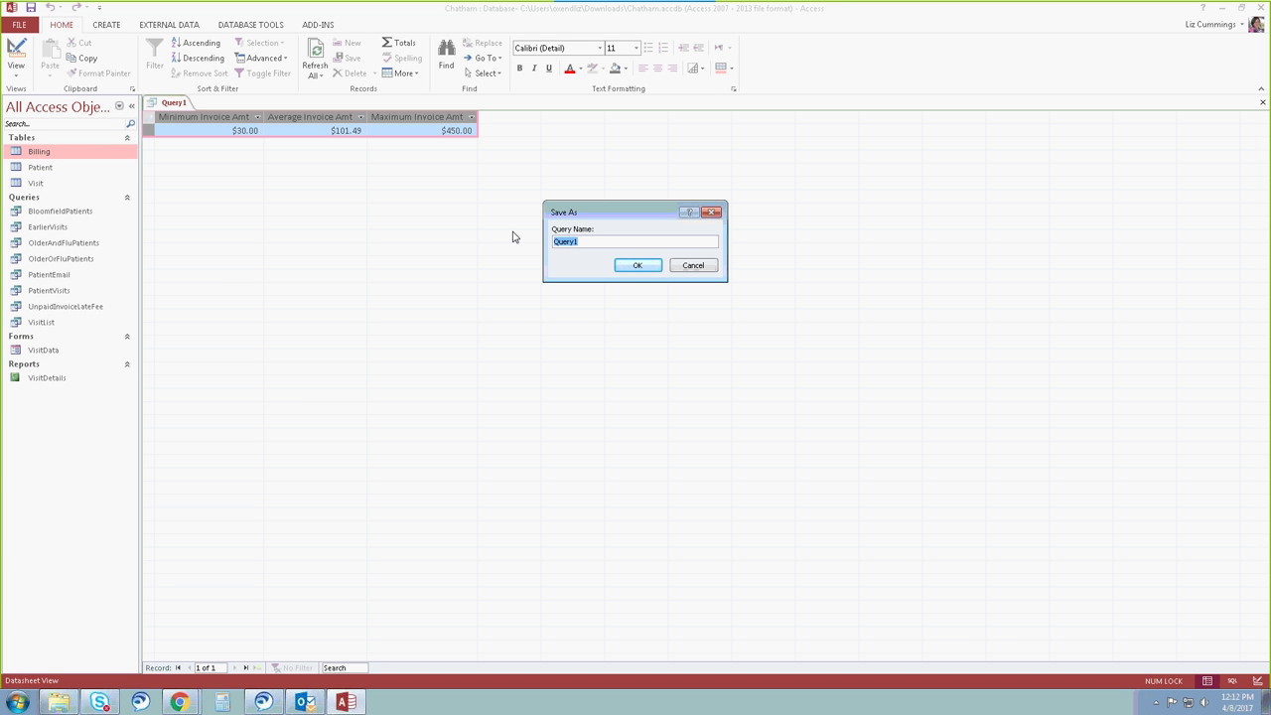
{"action": "type", "text": "InvoiceAmtStatistics"}
{"action": "left_click", "coordinate": [649, 267]}
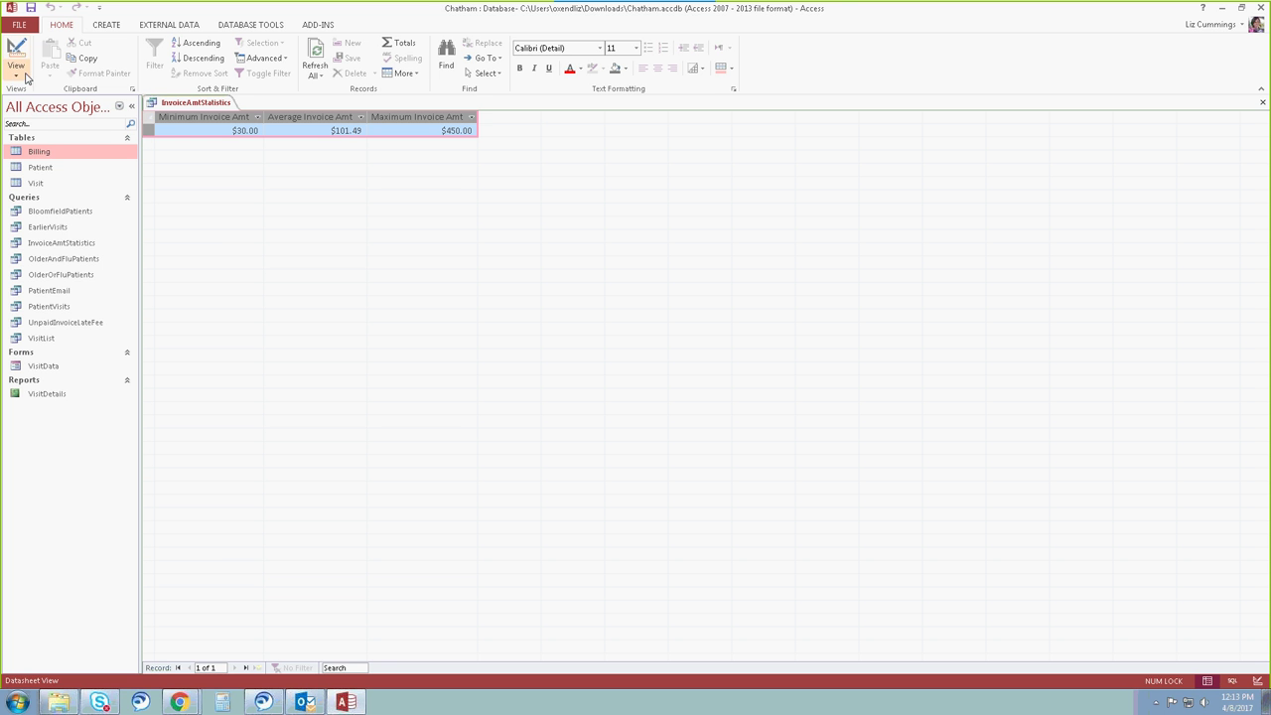
Save a copy of the current query object under the name InvoiceAmtStatisticsByWalkin
{"action": "left_click", "coordinate": [19, 24]}
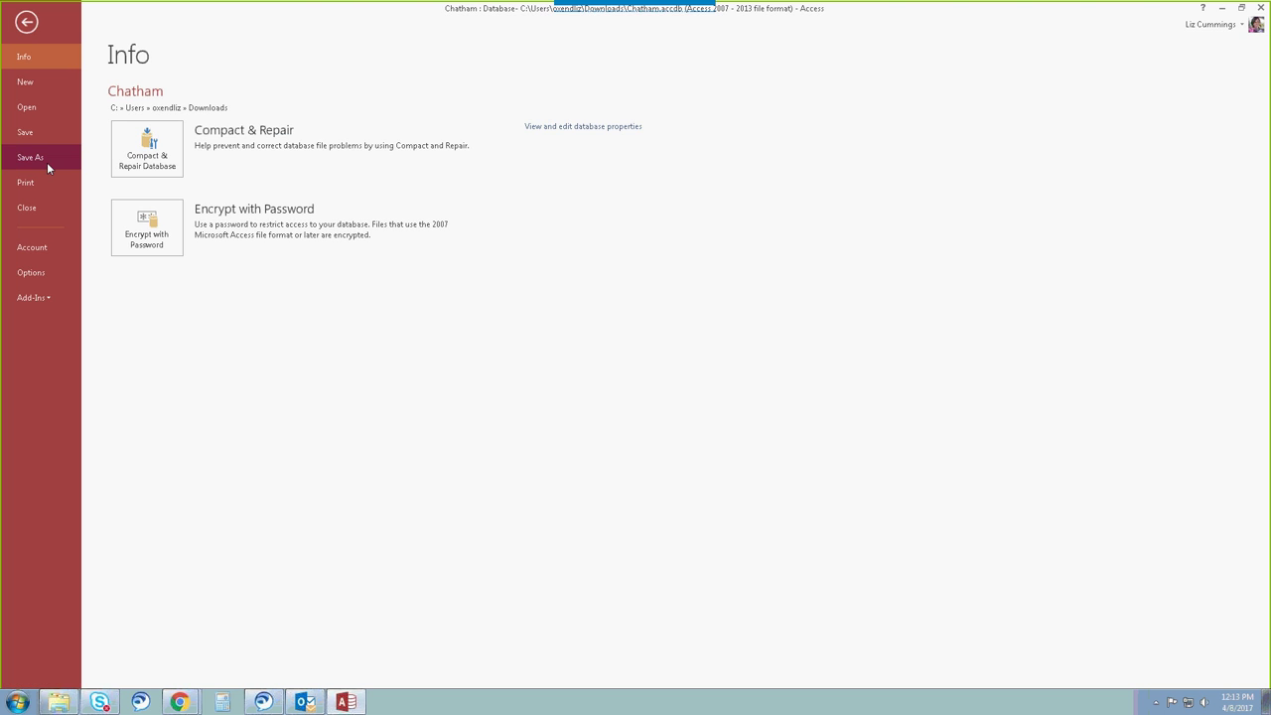
{"action": "left_click", "coordinate": [47, 156]}
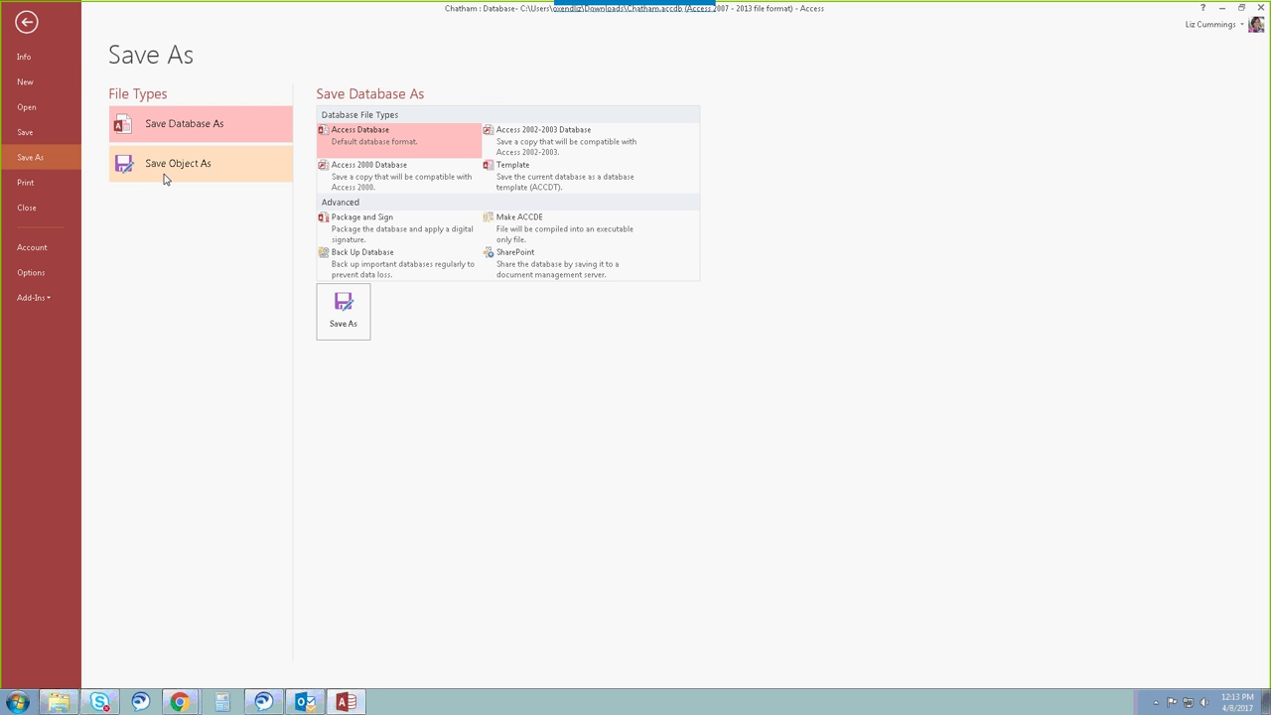
{"action": "left_click", "coordinate": [198, 172]}
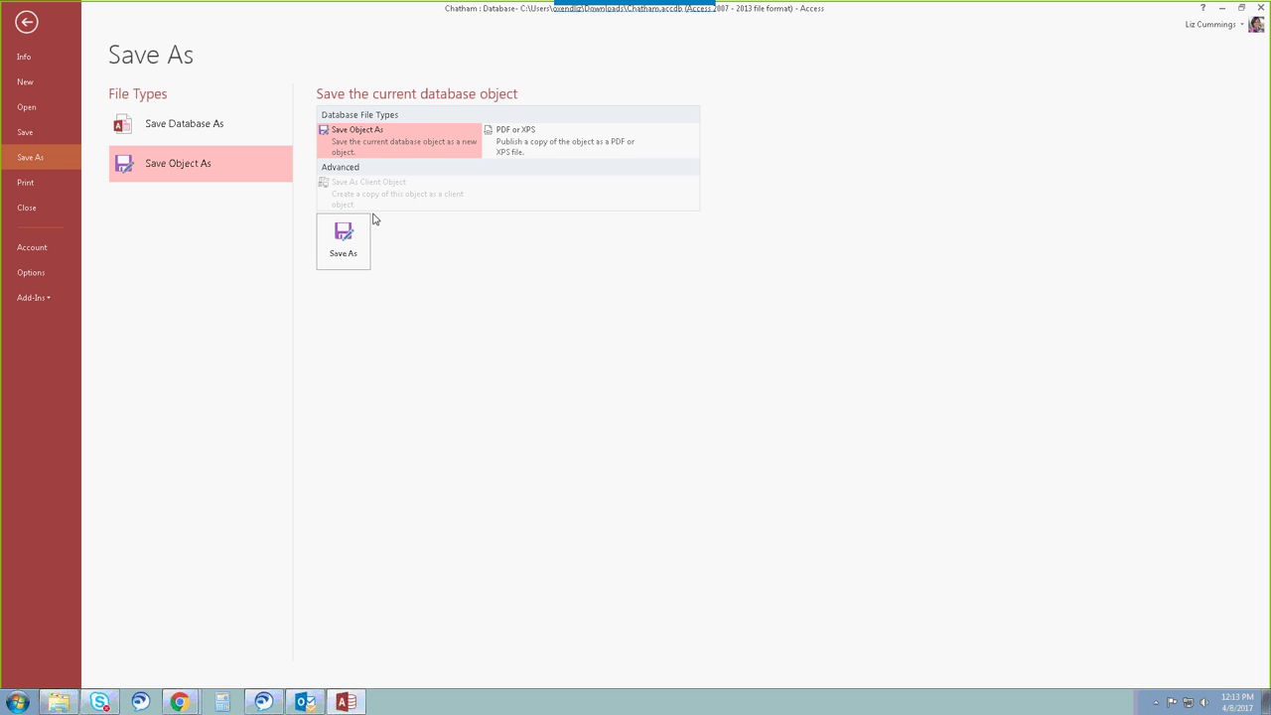
{"action": "left_click", "coordinate": [355, 241]}
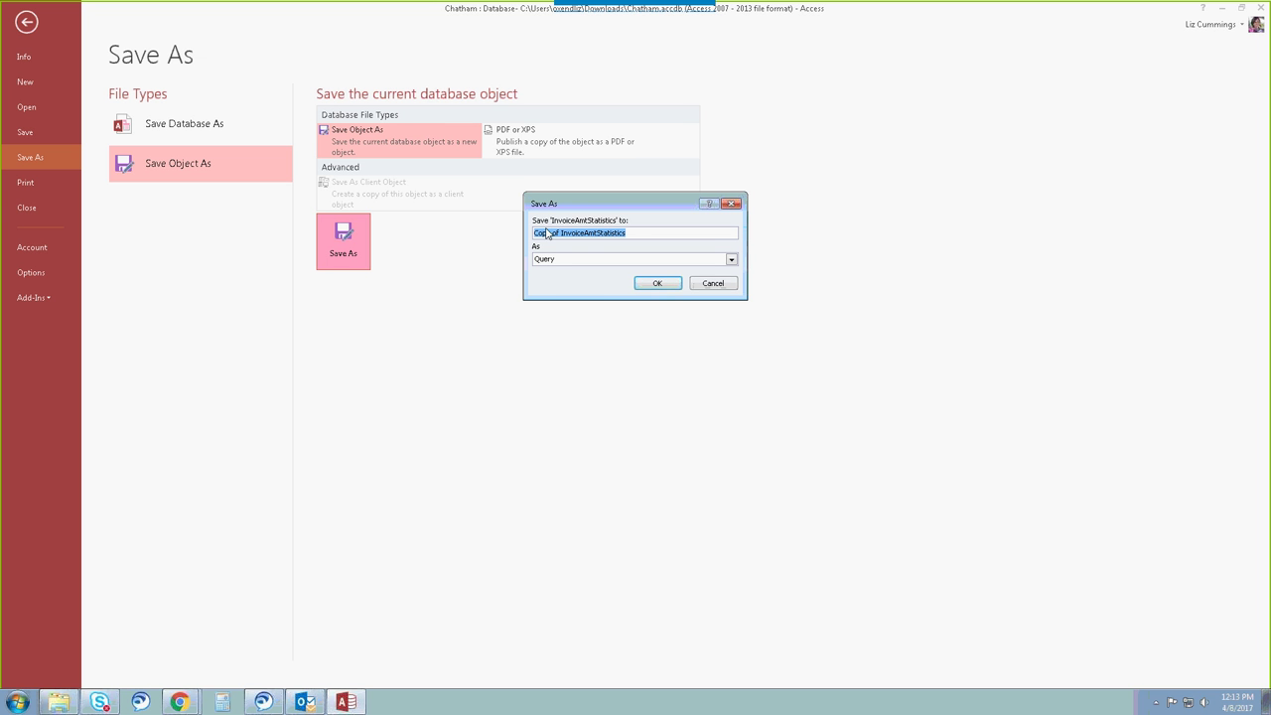
{"action": "left_click_drag", "start_coordinate": [560, 235], "coordinate": [513, 236]}
{"action": "key", "text": "Delete"}
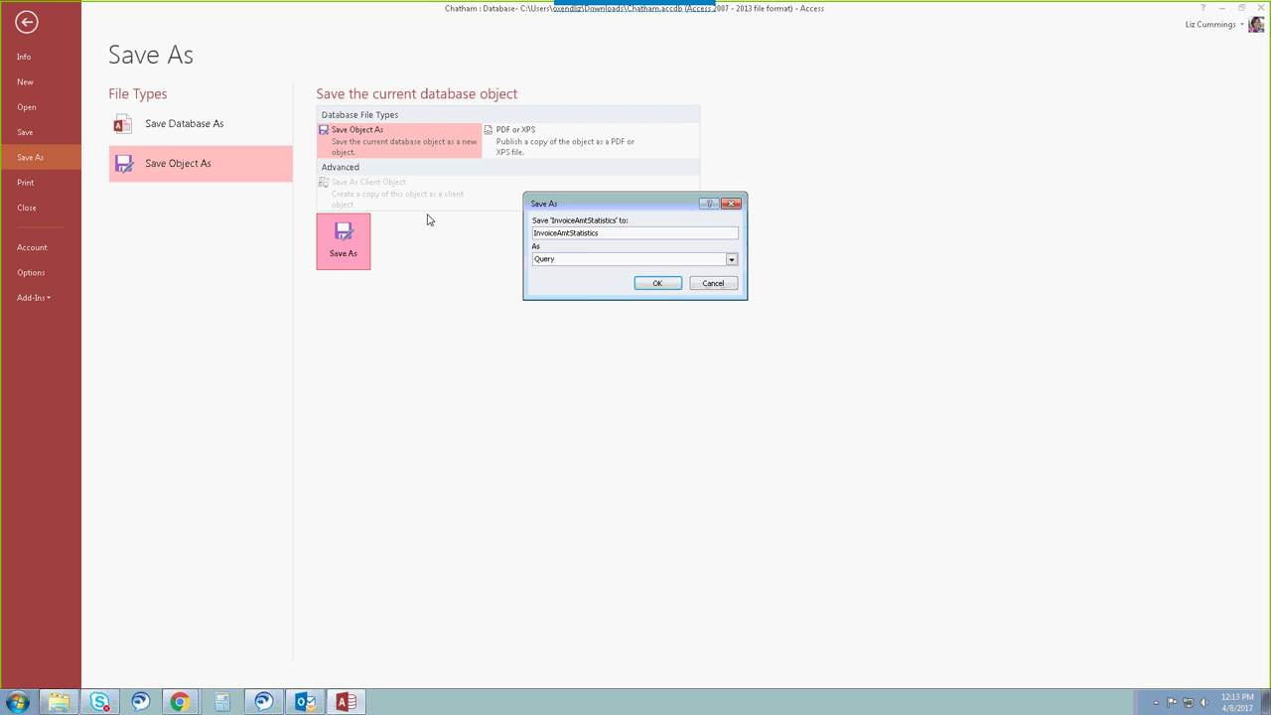
{"action": "left_click", "coordinate": [616, 232]}
{"action": "type", "text": "ByWalkin"}
{"action": "left_click", "coordinate": [641, 286]}
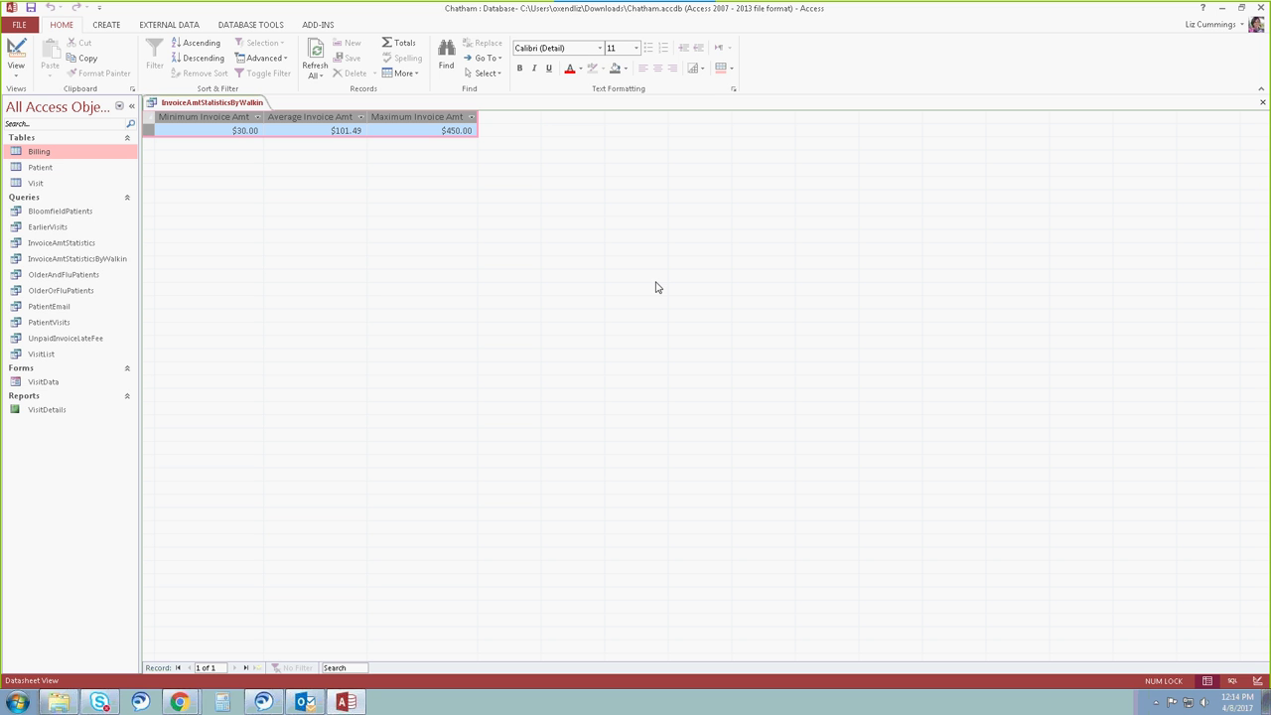
Add the Visit table to the design of the InvoiceAmtStatisticsByWalkin query
{"action": "left_click", "coordinate": [16, 52]}
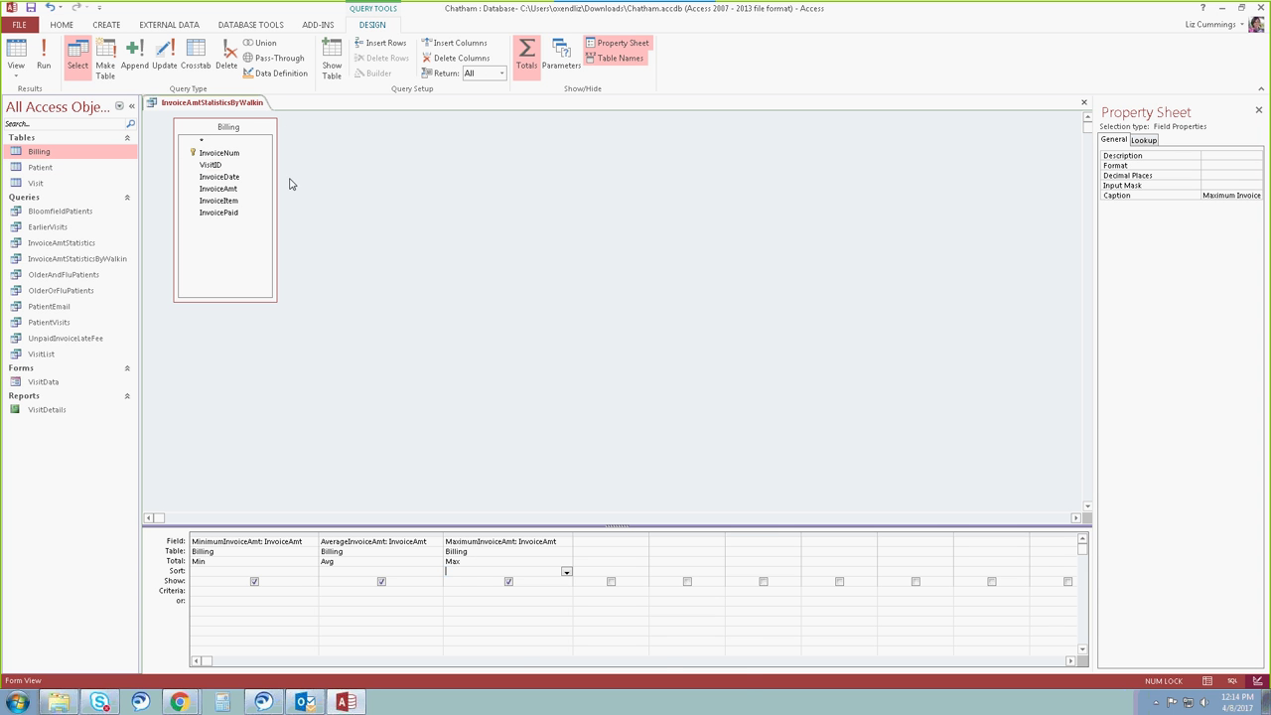
{"action": "left_click", "coordinate": [332, 68]}
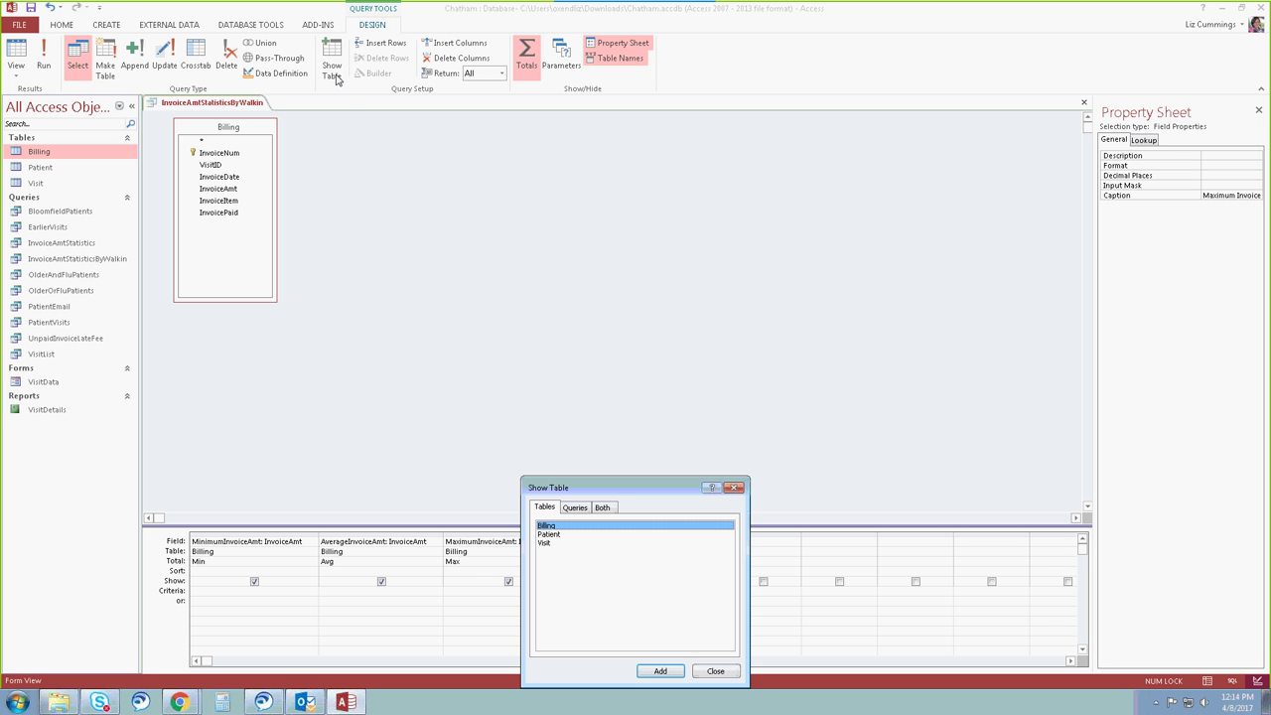
{"action": "double_click", "coordinate": [552, 542]}
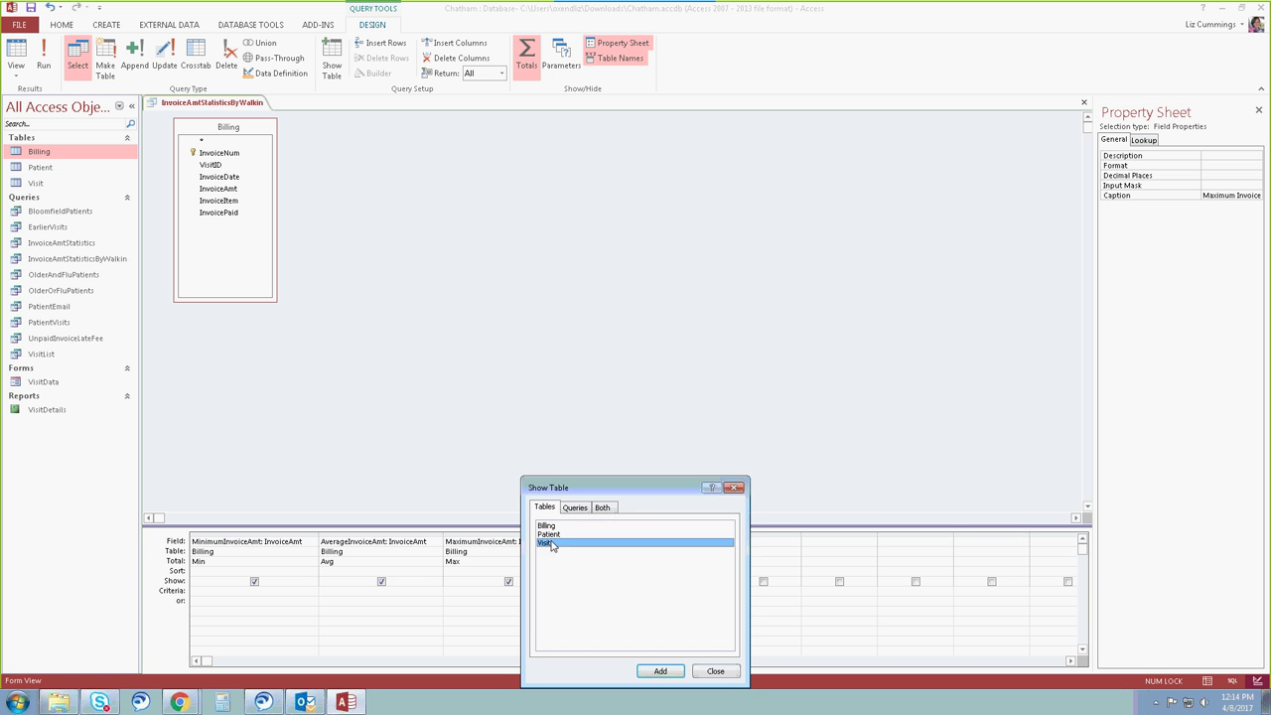
{"action": "left_click", "coordinate": [724, 674]}
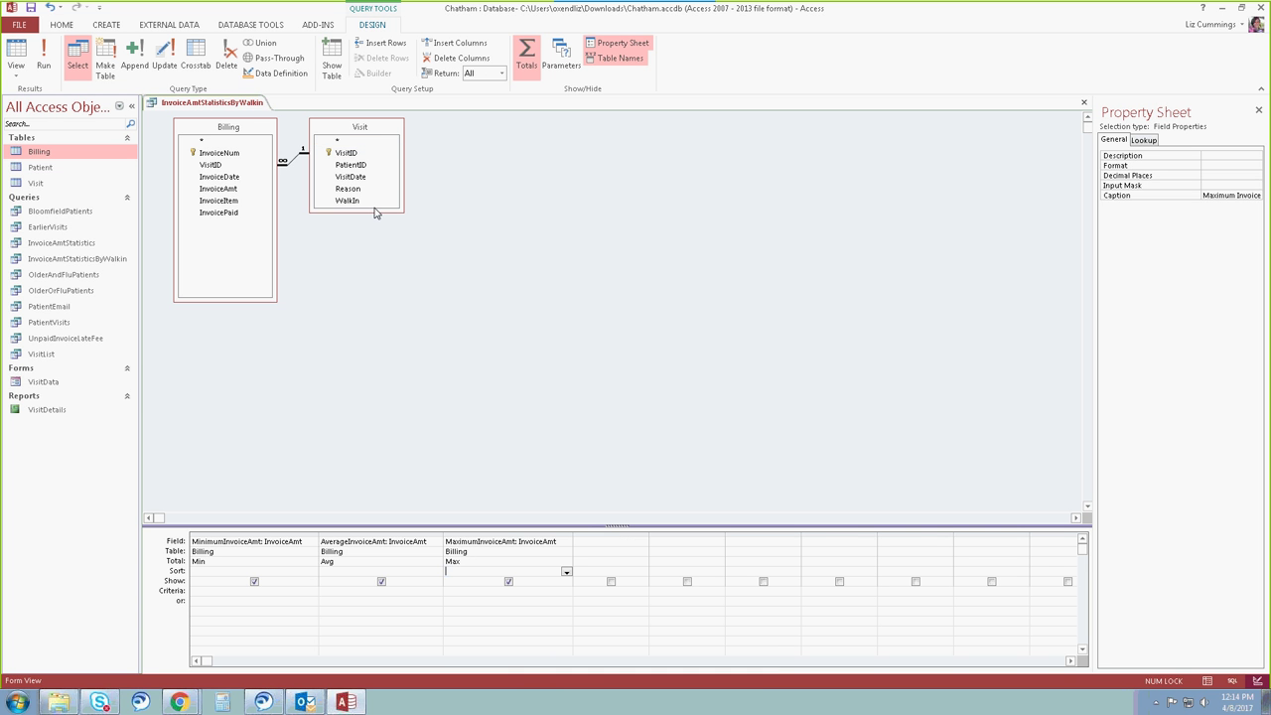
Add the Visit table's WalkIn field as a Group By column after MaximumInvoiceAmt and run the query
{"action": "left_click_drag", "start_coordinate": [375, 214], "coordinate": [380, 245]}
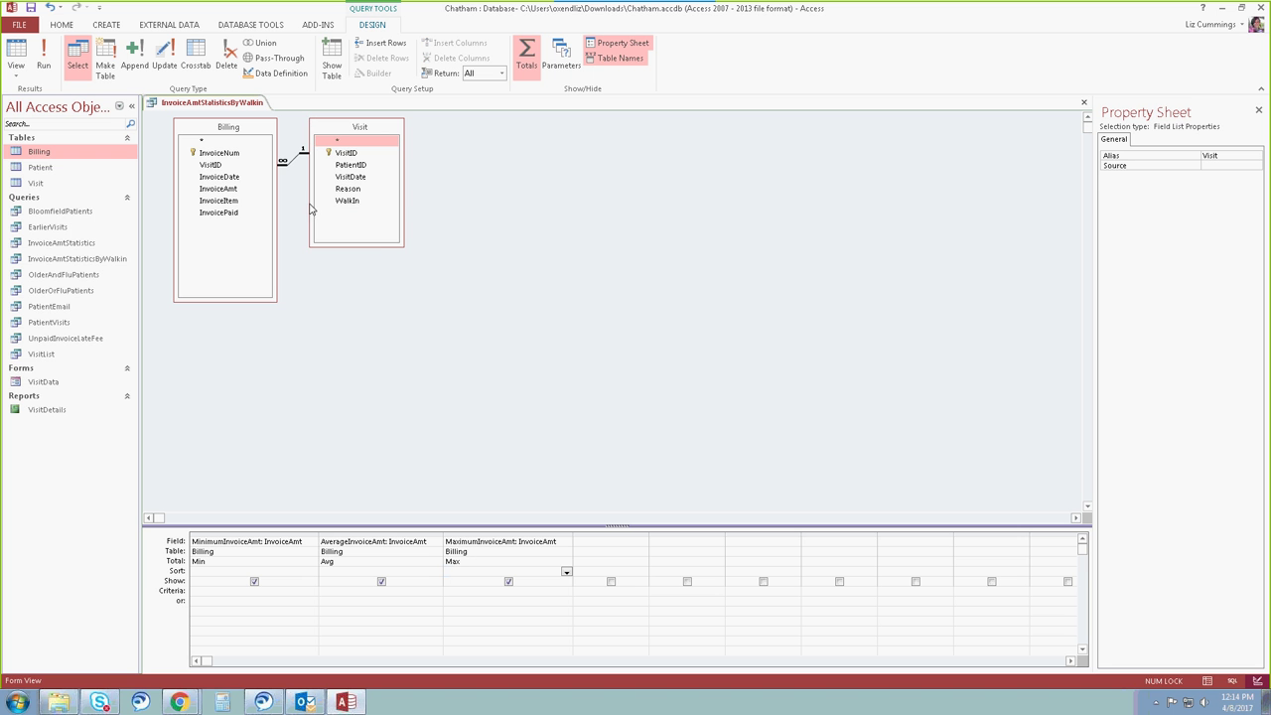
{"action": "left_click_drag", "start_coordinate": [340, 202], "coordinate": [601, 541]}
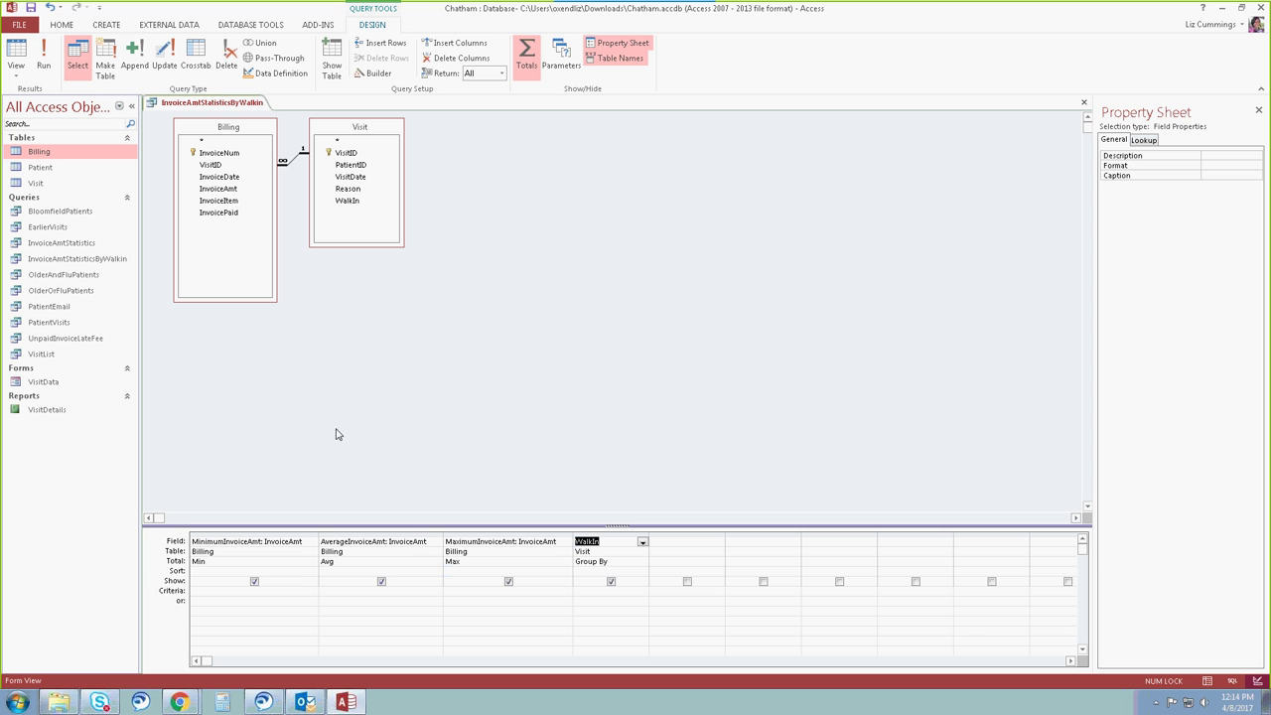
{"action": "left_click", "coordinate": [44, 55]}
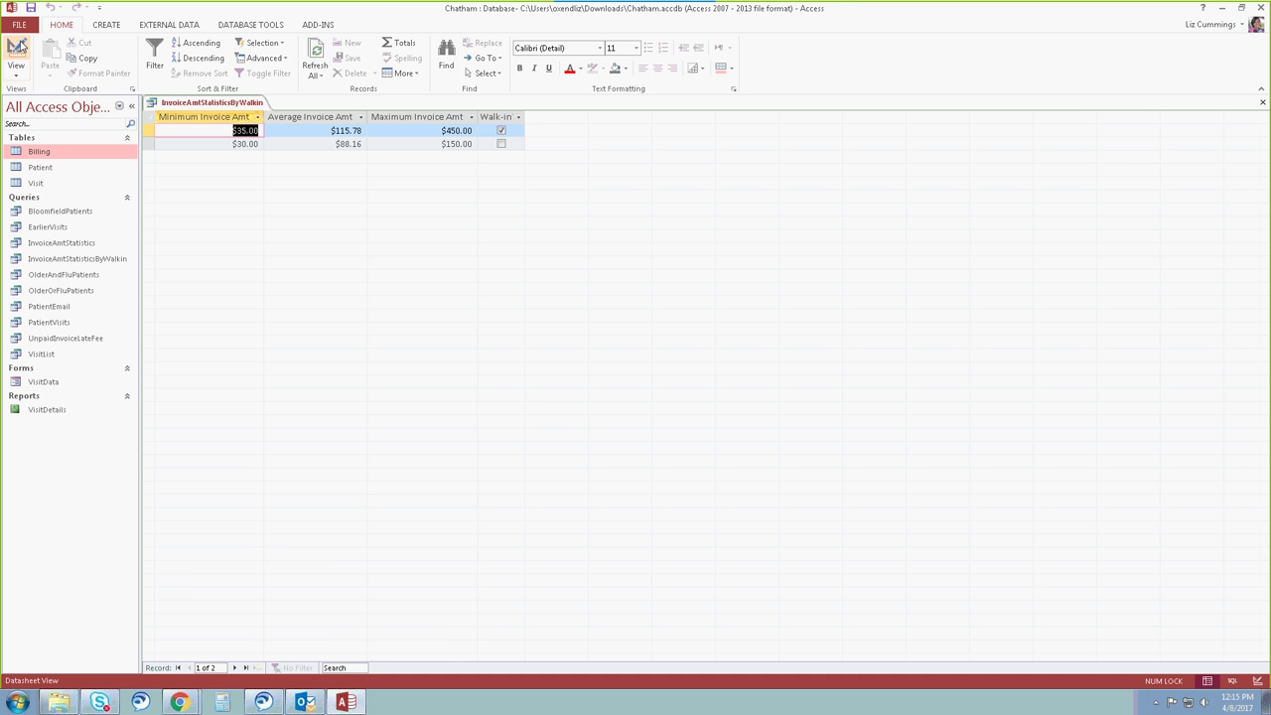
Move the WalkIn column ahead of MinimumInvoiceAmt in the design, rerun the query and close it
{"action": "left_click", "coordinate": [17, 49]}
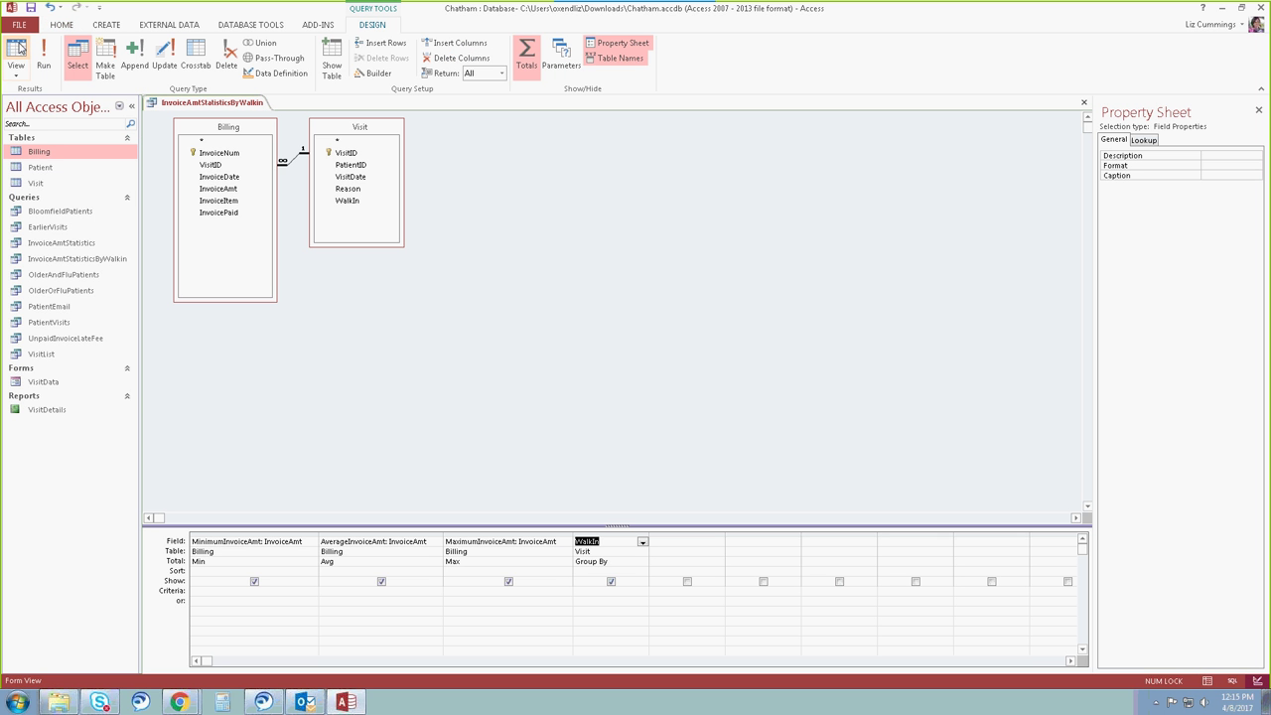
{"action": "left_click", "coordinate": [588, 535]}
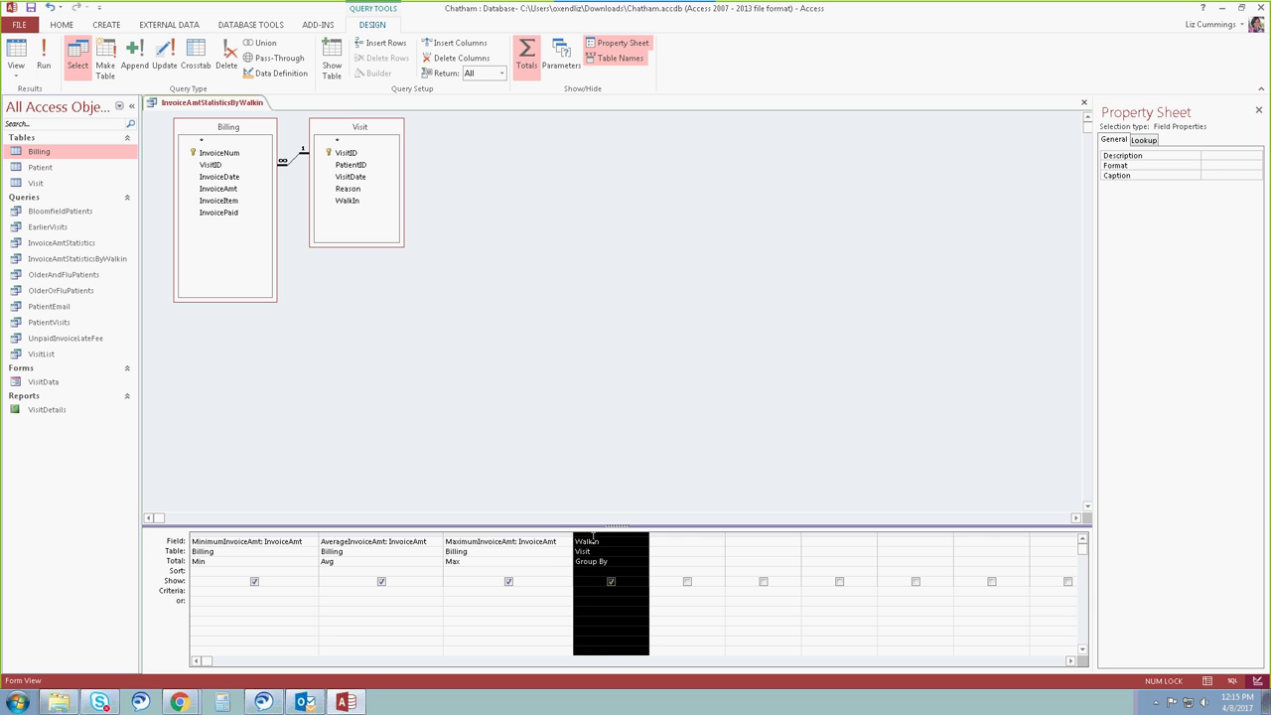
{"action": "left_click_drag", "start_coordinate": [594, 534], "coordinate": [244, 549]}
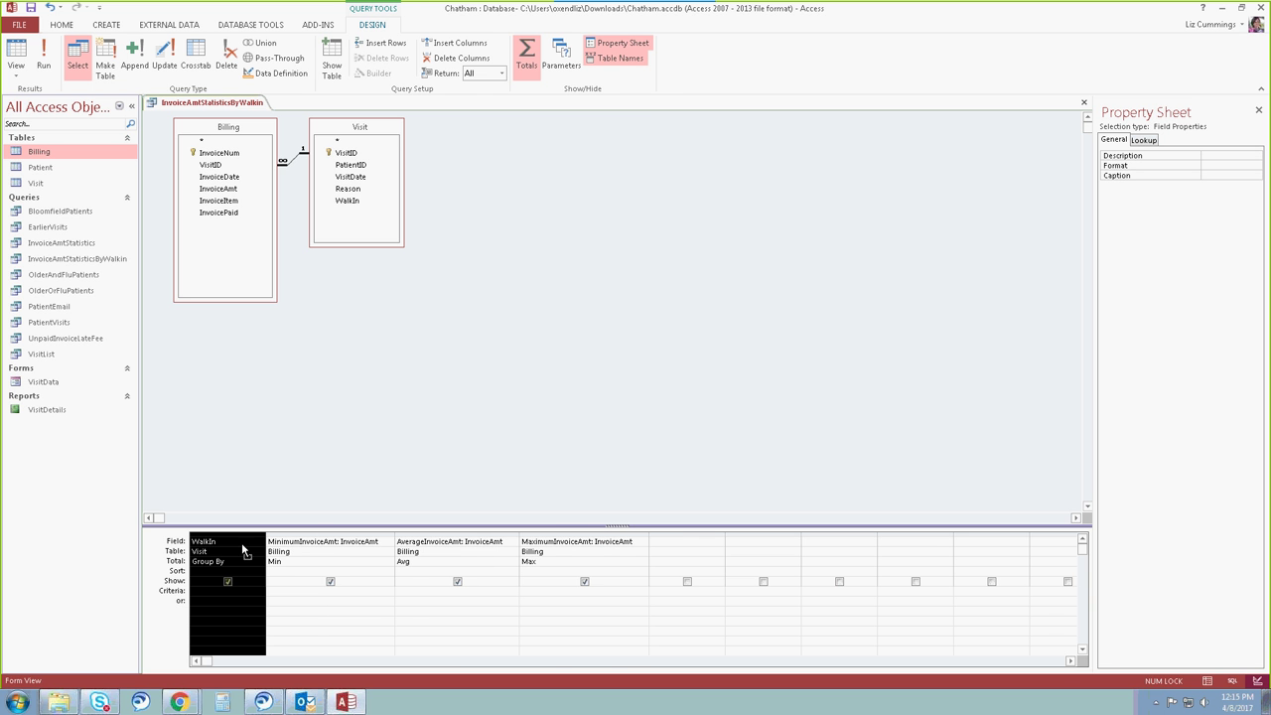
{"action": "left_click", "coordinate": [44, 67]}
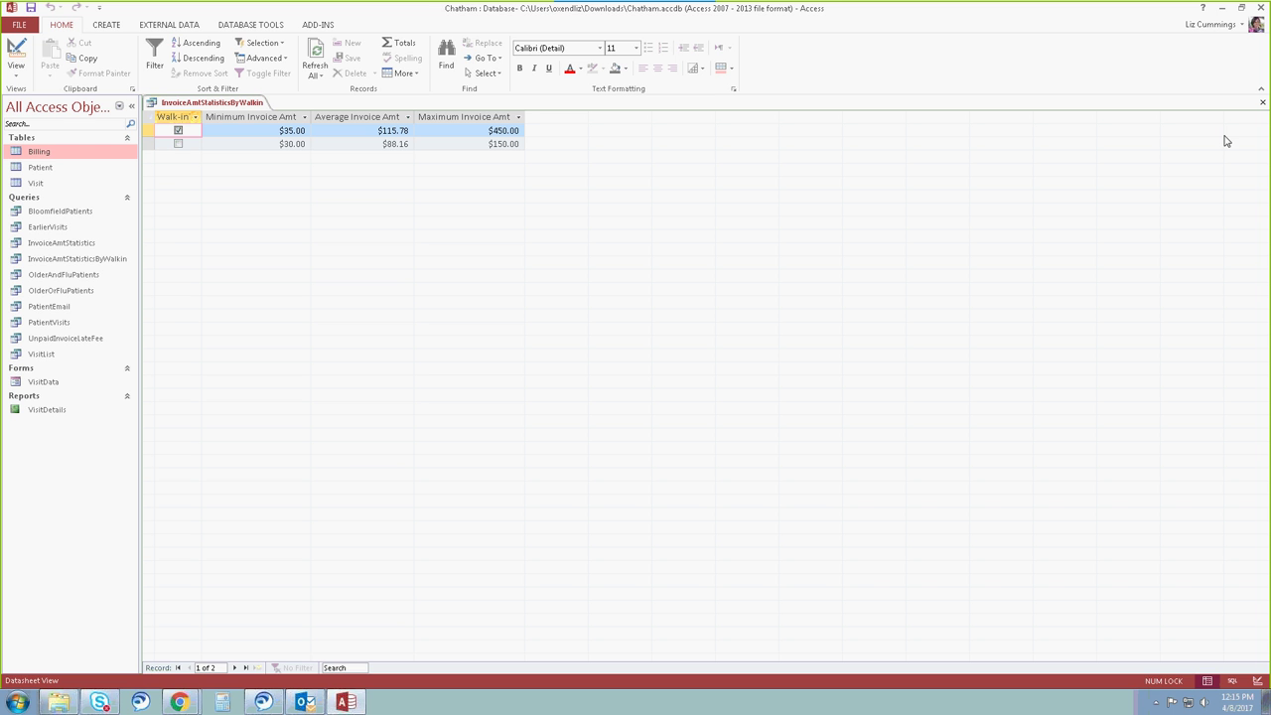
{"action": "left_click", "coordinate": [1261, 103]}
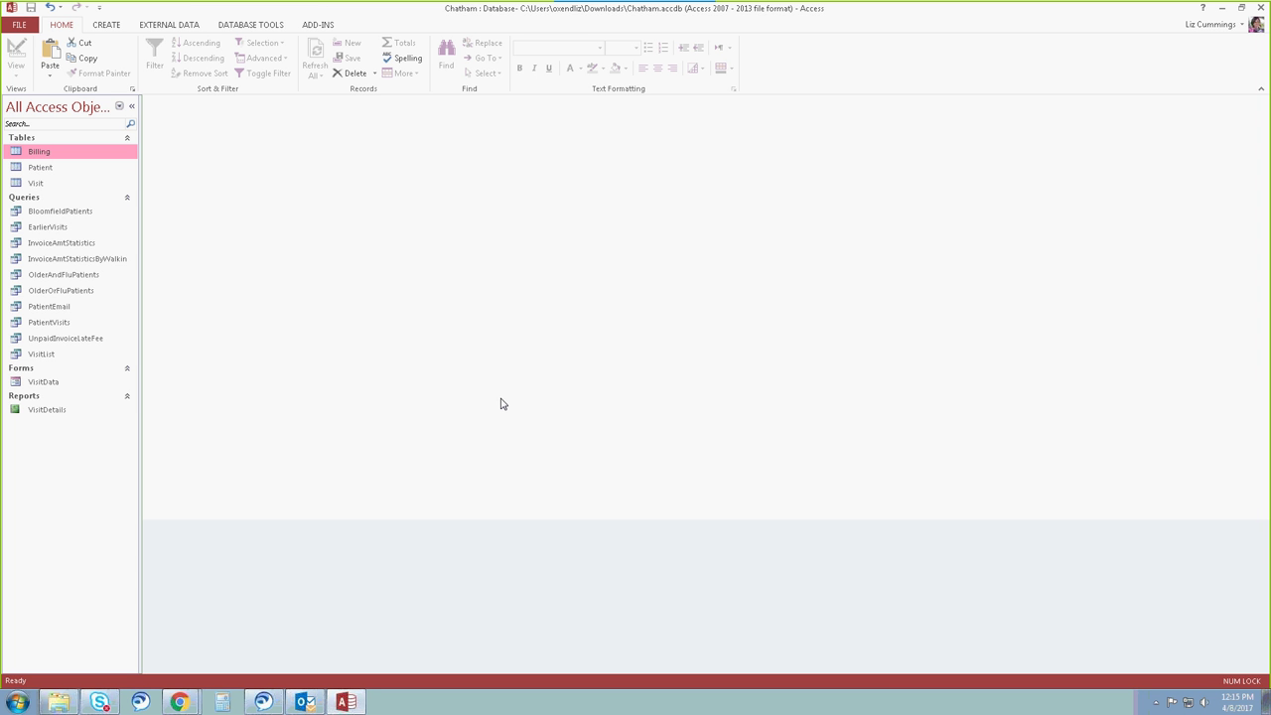
{"action": "left_click", "coordinate": [120, 106]}
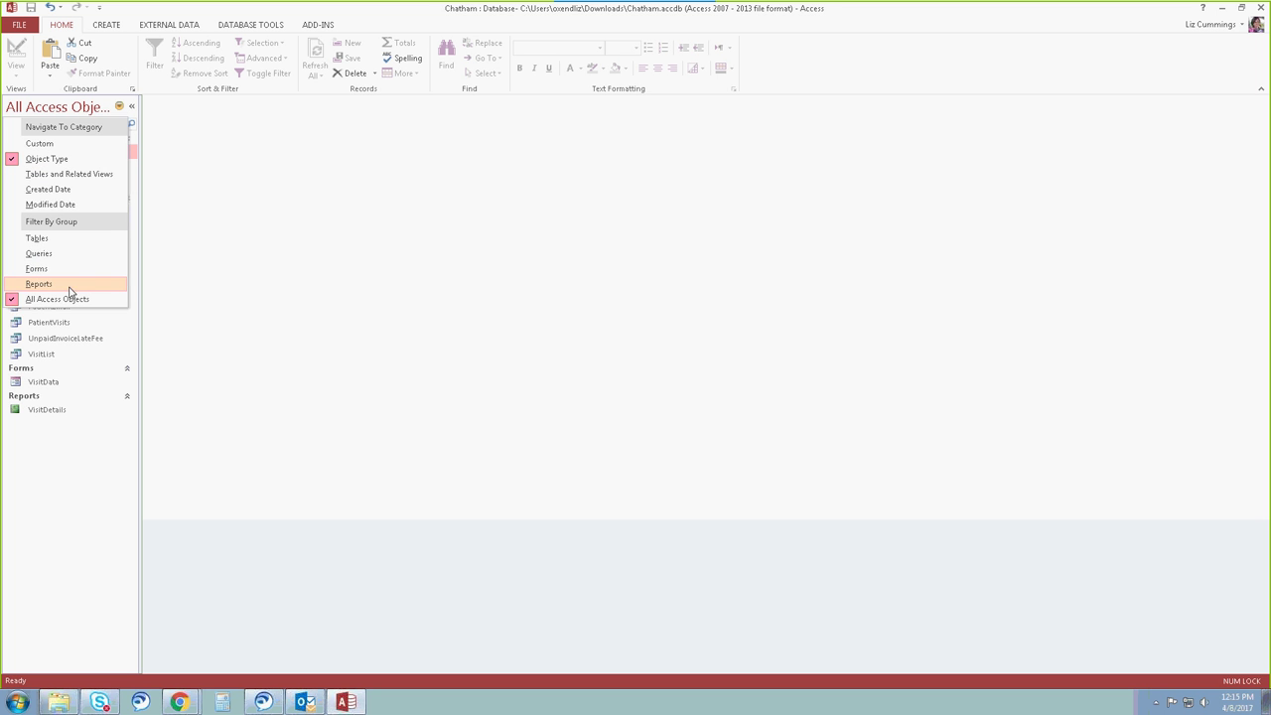
{"action": "left_click", "coordinate": [502, 403]}
{"action": "left_click", "coordinate": [120, 106]}
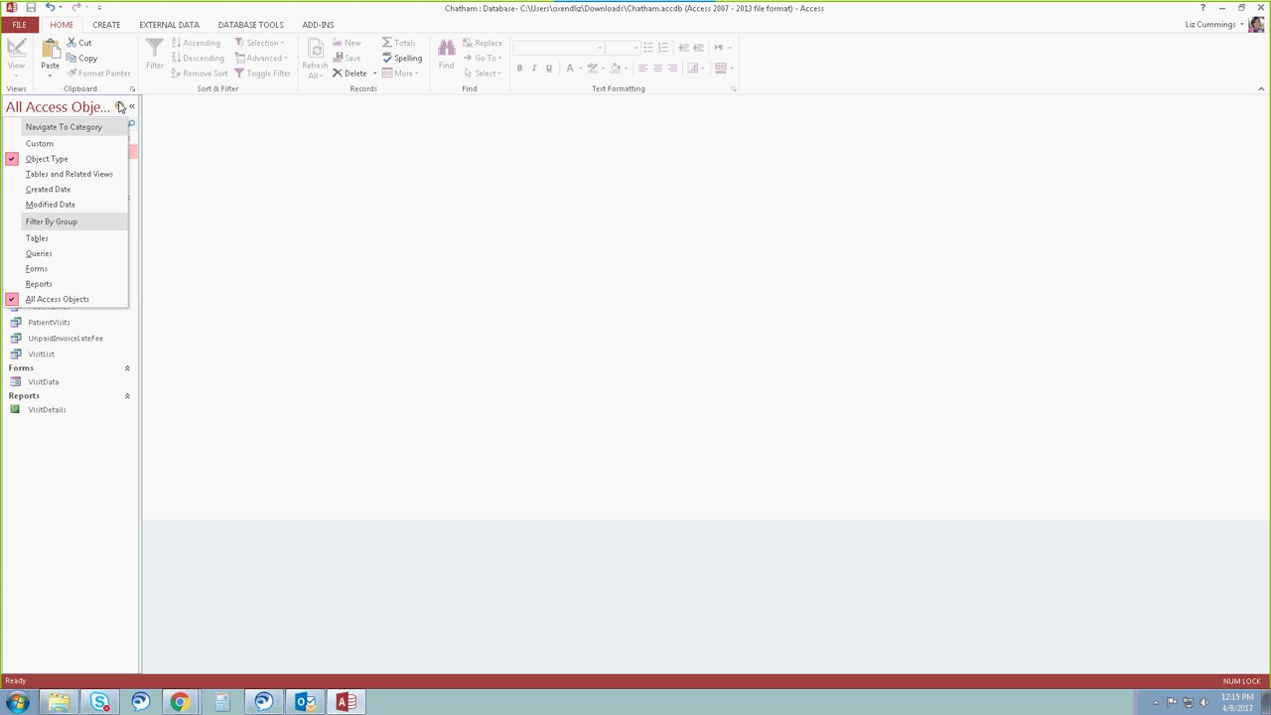
{"action": "left_click", "coordinate": [188, 135]}
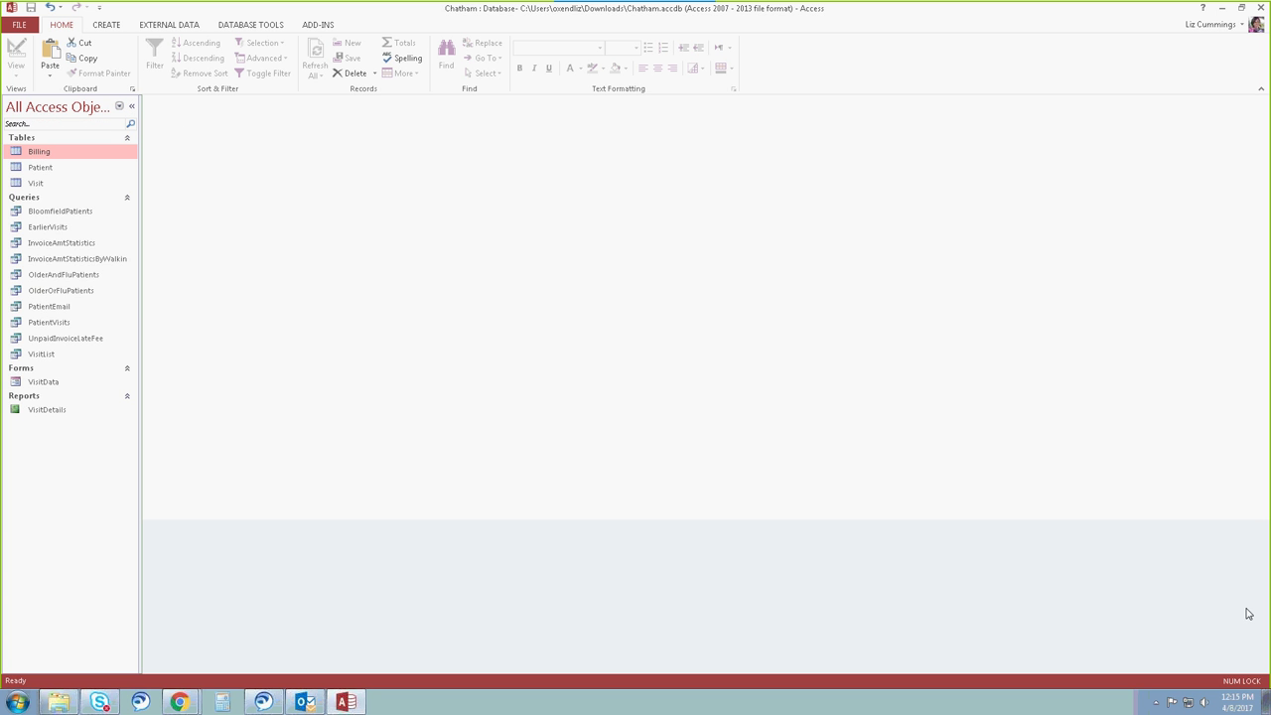